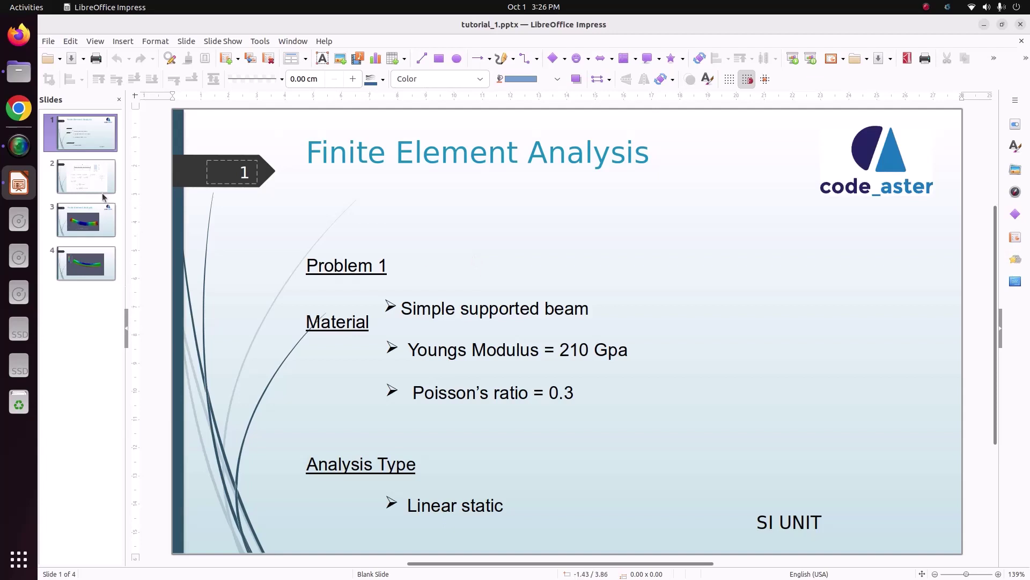
- Show the second slide and review the beam's dimensions, load and hand calculations
{"action": "left_click", "coordinate": [100, 189]}
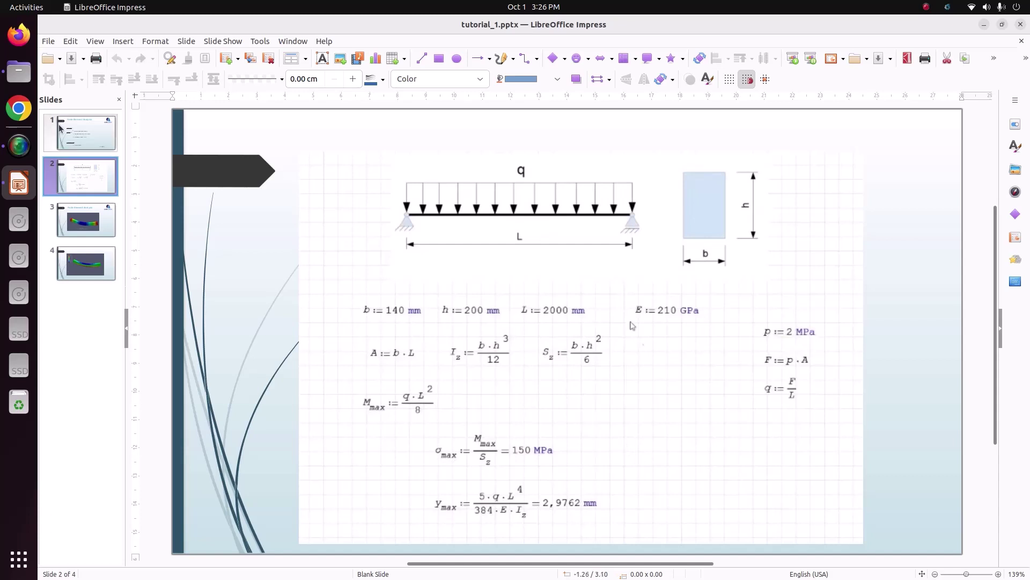
- Run ./salome_meca-lgpl-2022.1.0-1-20221225-scibian-9 --soft from a terminal in the Videos folder and activate Salome-Meca's Geometry module
{"action": "left_click", "coordinate": [19, 71]}
{"action": "left_click", "coordinate": [100, 215]}
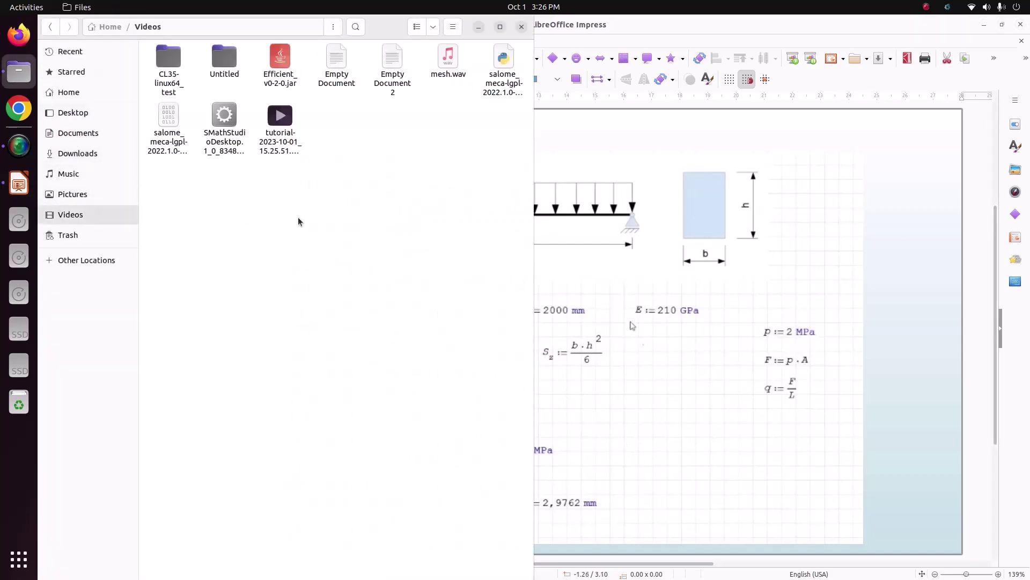
{"action": "right_click", "coordinate": [232, 204]}
{"action": "left_click", "coordinate": [294, 278]}
{"action": "type", "text": "4"}
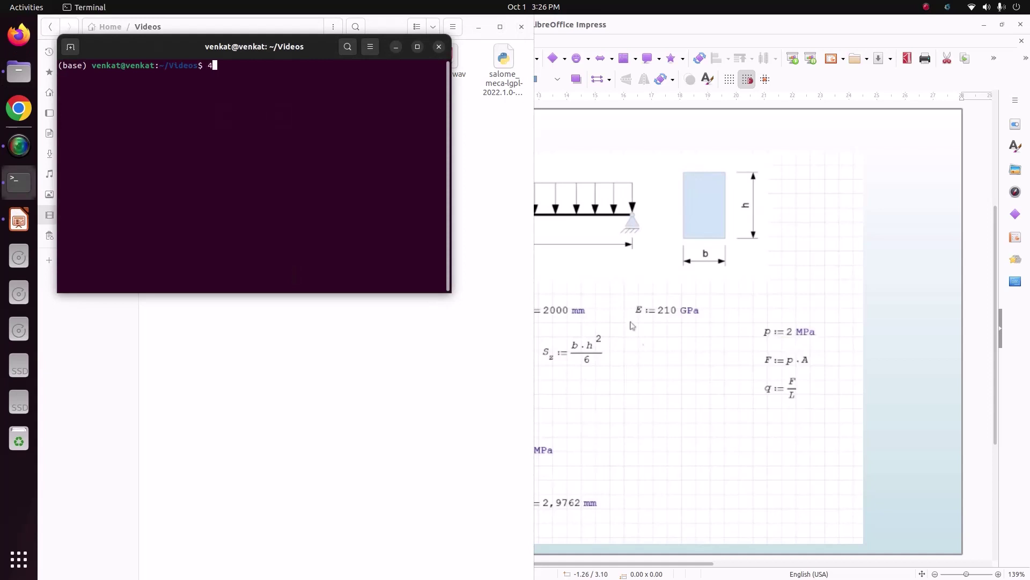
{"action": "type", "text": "./salome_meca-lgpl-2022.1.0-1-20221225-scibian-9 --soft"}
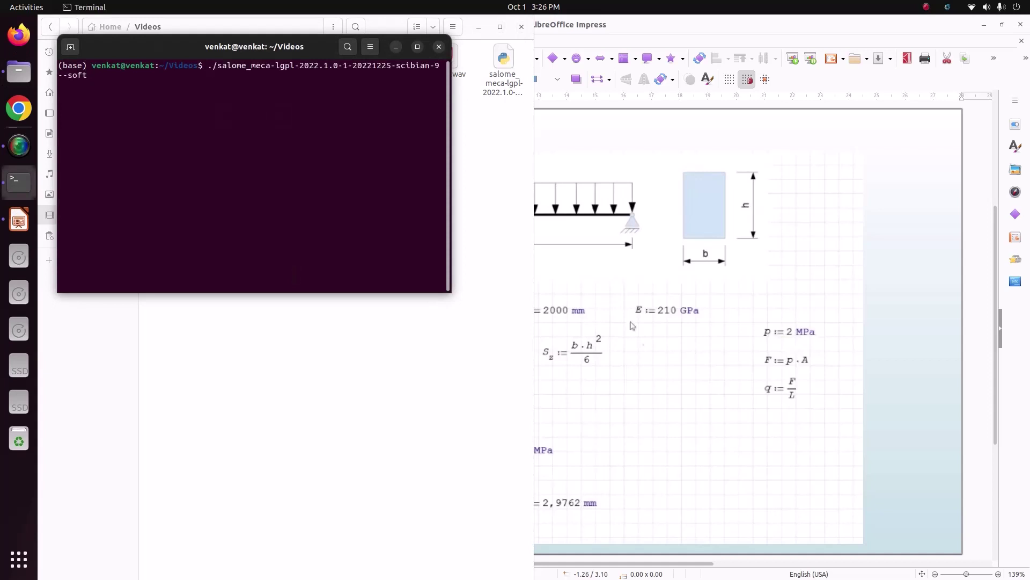
{"action": "key", "text": "Return"}
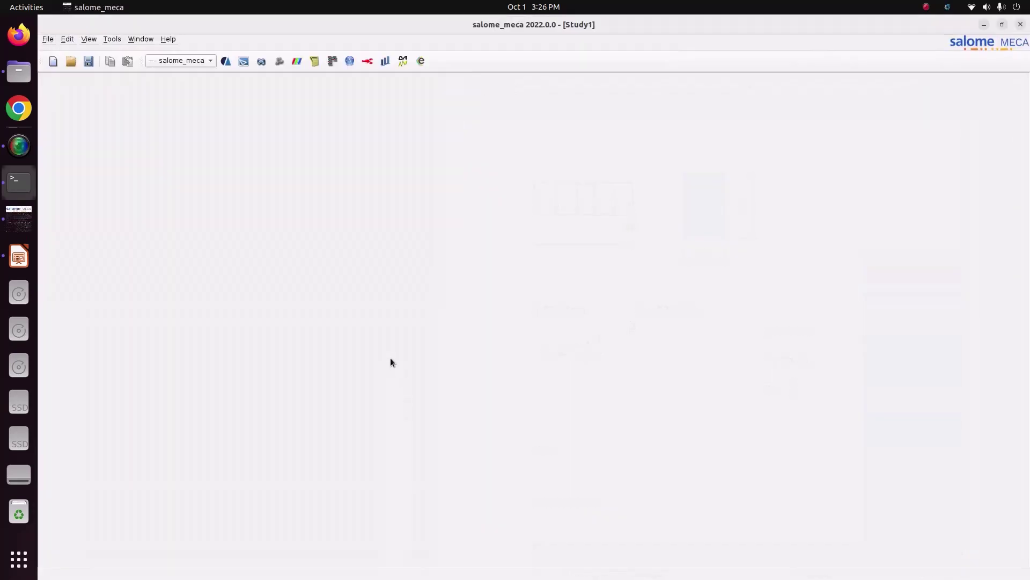
{"action": "left_click", "coordinate": [179, 62]}
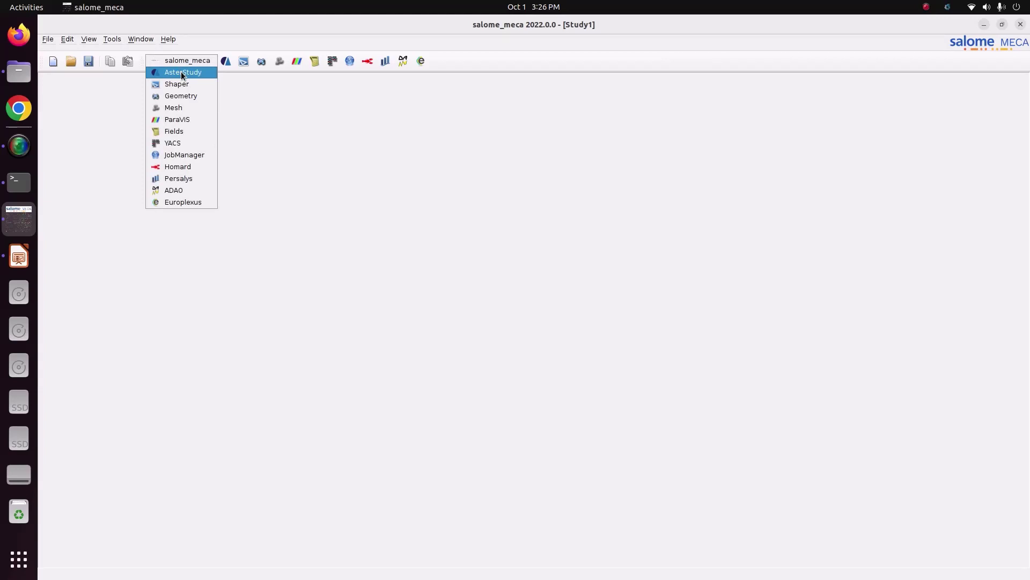
{"action": "left_click", "coordinate": [183, 95]}
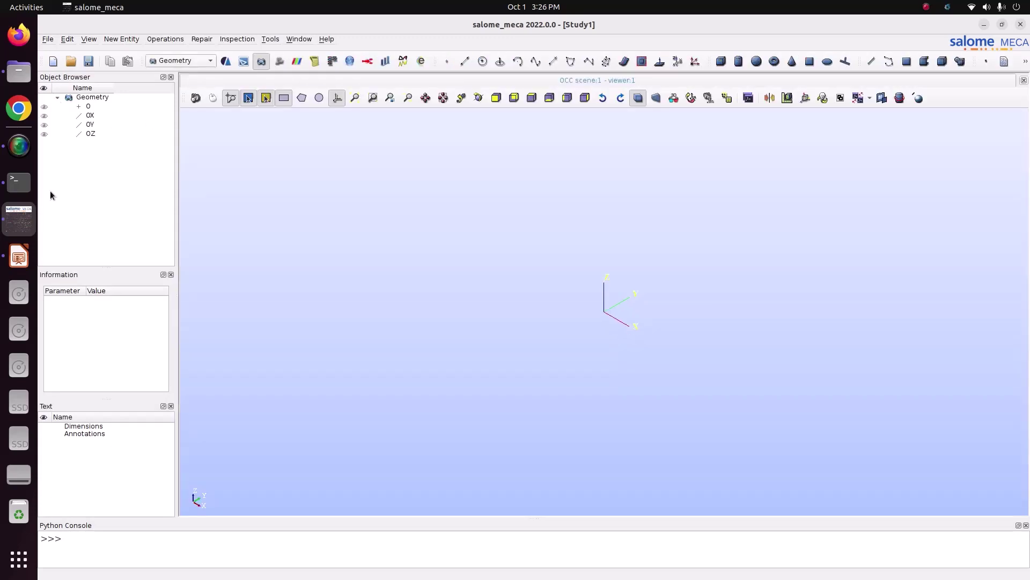
- Check the beam slide in Impress and locate Tutorial 1 - beam.step in the Pictures/CODE_ASTER/bending_simply_spported_beam folder
{"action": "left_click", "coordinate": [19, 257]}
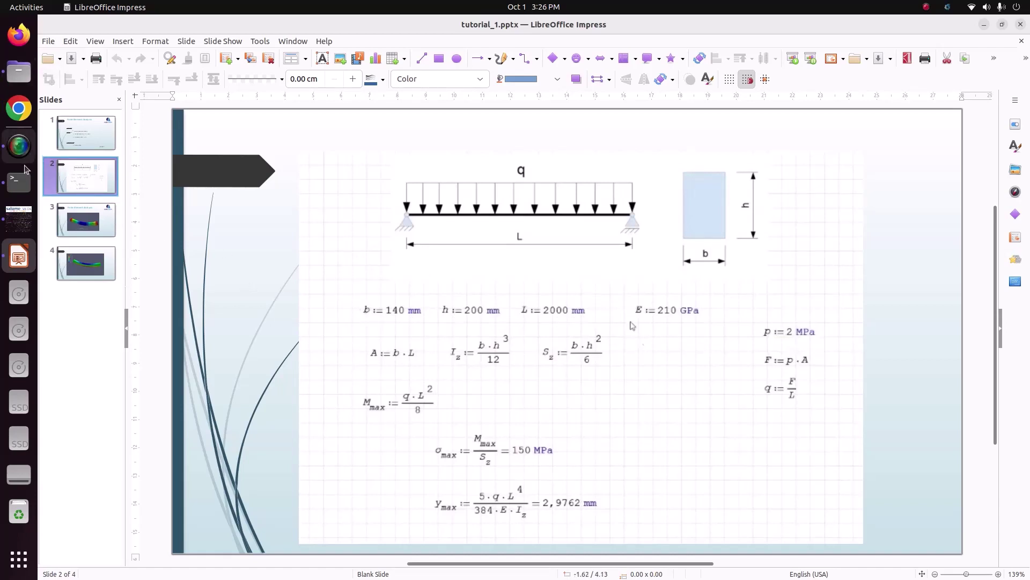
{"action": "left_click", "coordinate": [24, 230]}
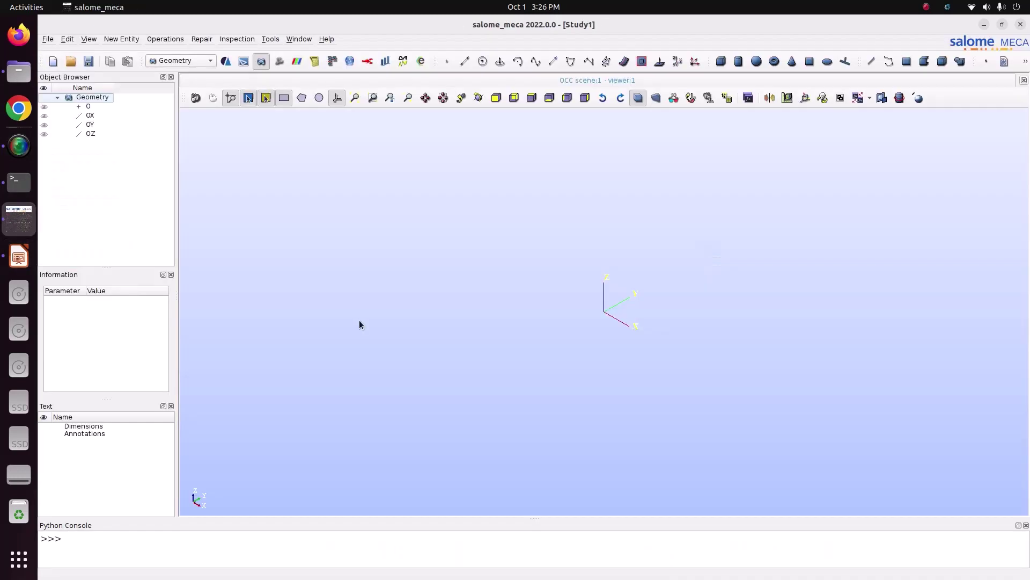
{"action": "left_click", "coordinate": [19, 71]}
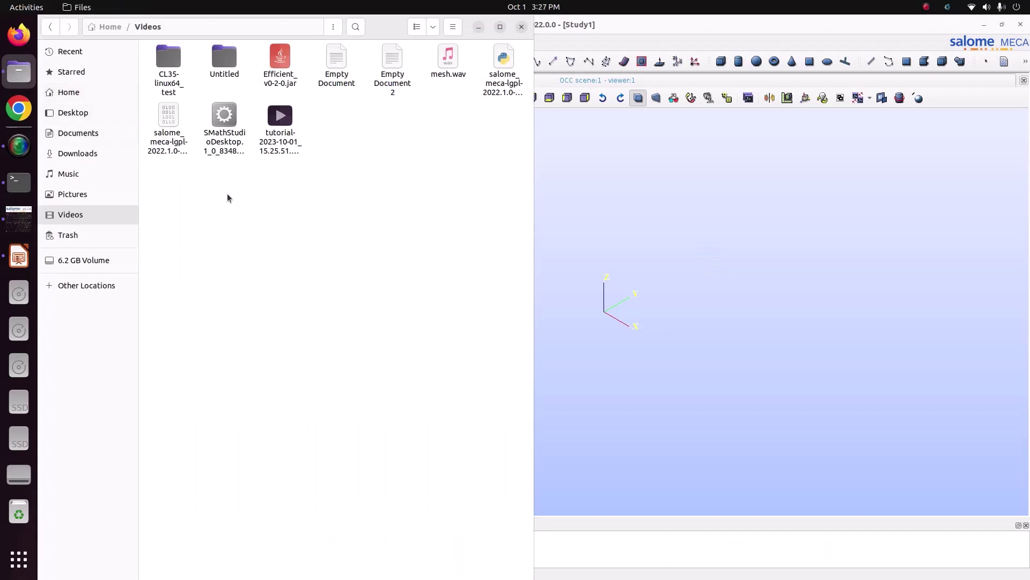
{"action": "left_click", "coordinate": [92, 194]}
{"action": "double_click", "coordinate": [167, 64]}
{"action": "double_click", "coordinate": [221, 64]}
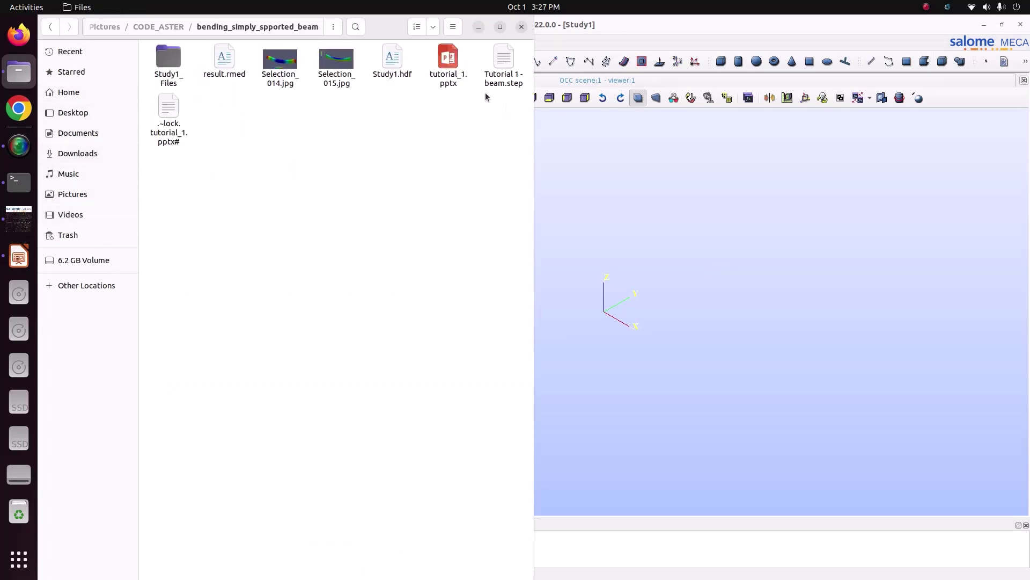
{"action": "left_click", "coordinate": [507, 85]}
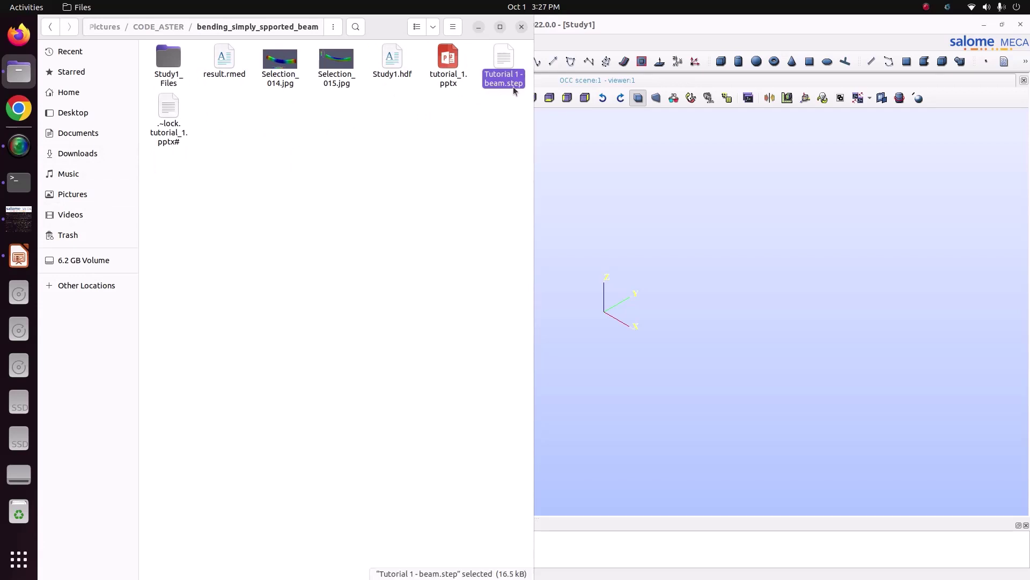
{"action": "left_click", "coordinate": [614, 218]}
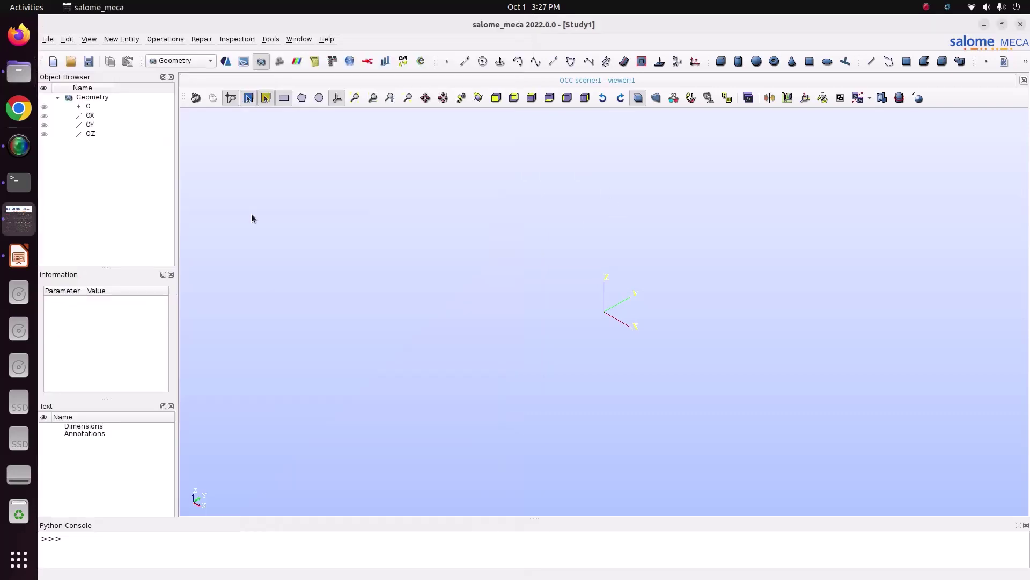
- Import the STEP file Tutorial 1 - beam.step from Pictures/CODE_ASTER/bending_simply_spported_beam, taking its embedded millimetre units into account
{"action": "left_click", "coordinate": [51, 41]}
{"action": "mouse_move", "coordinate": [117, 152]}
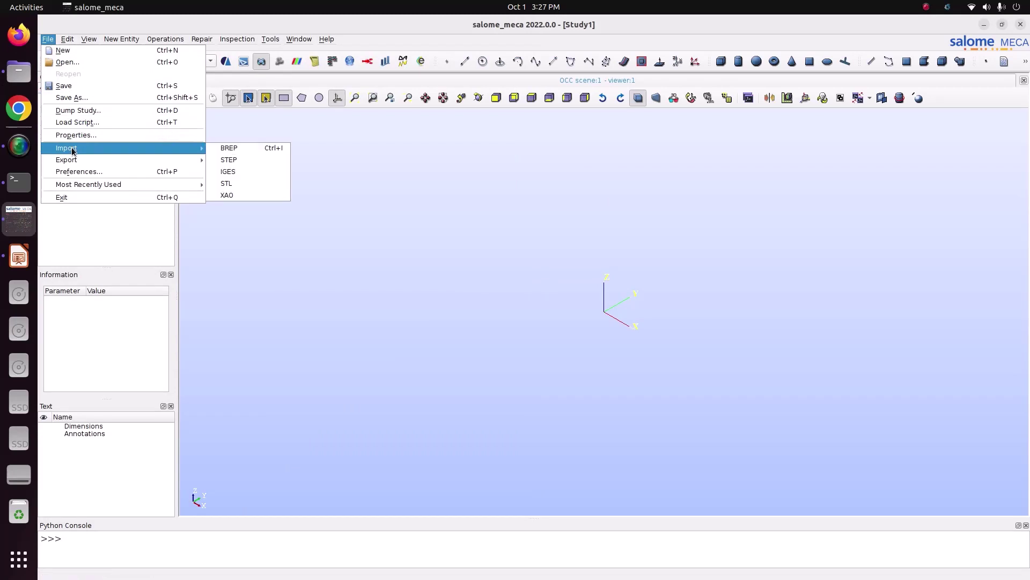
{"action": "left_click", "coordinate": [227, 161]}
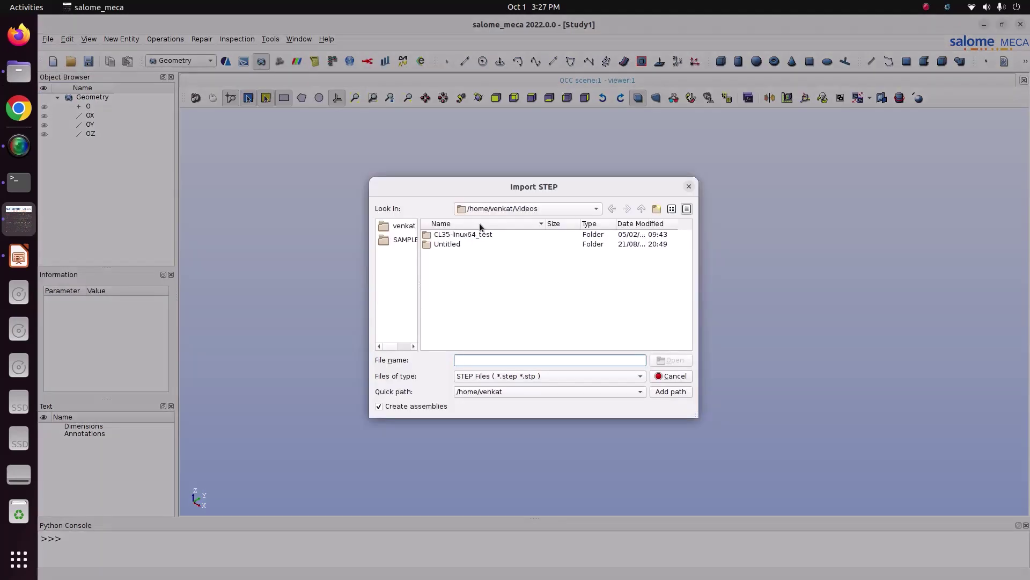
{"action": "left_click", "coordinate": [486, 209]}
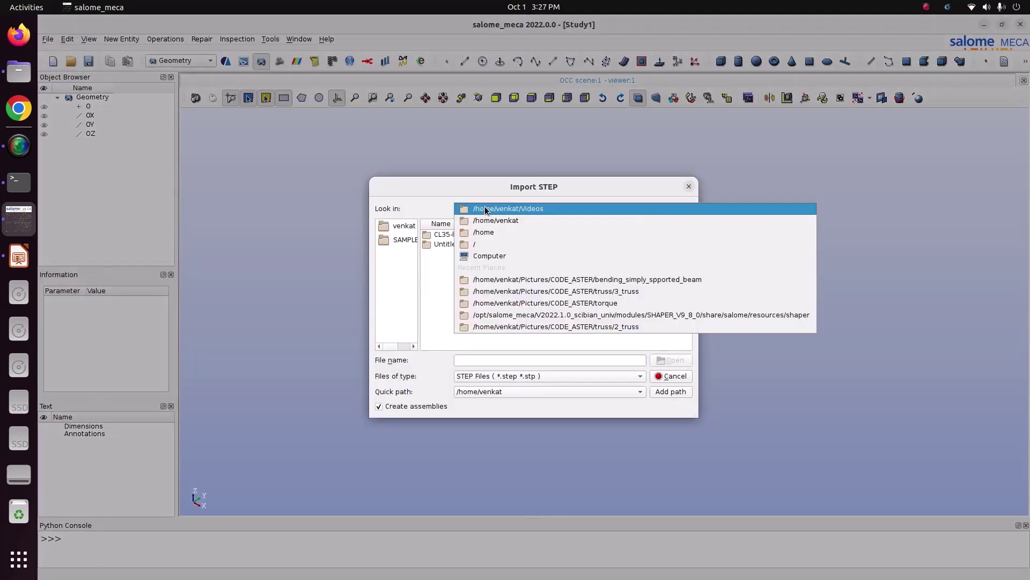
{"action": "left_click", "coordinate": [497, 220]}
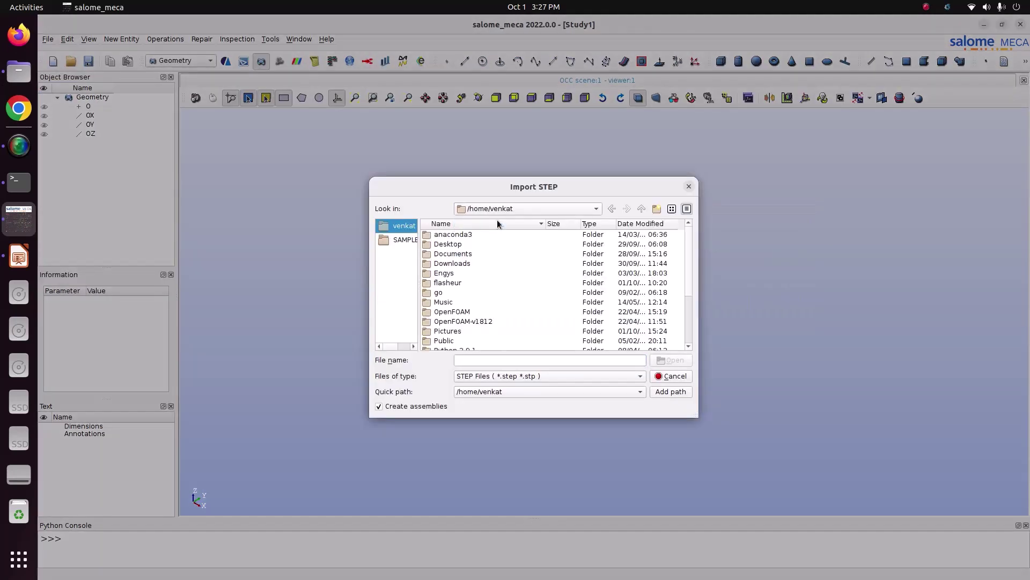
{"action": "double_click", "coordinate": [448, 331]}
{"action": "double_click", "coordinate": [462, 234]}
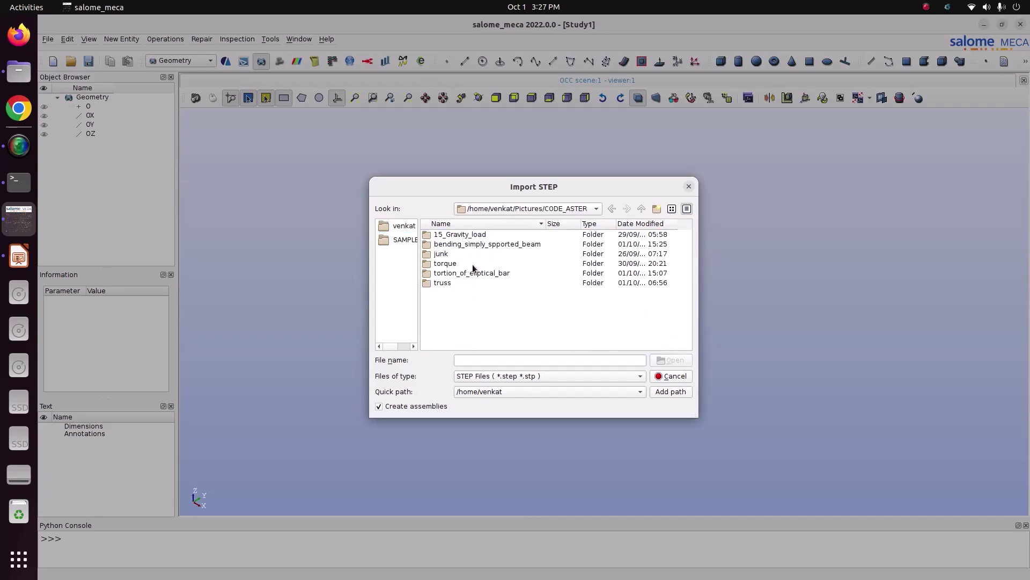
{"action": "double_click", "coordinate": [450, 245]}
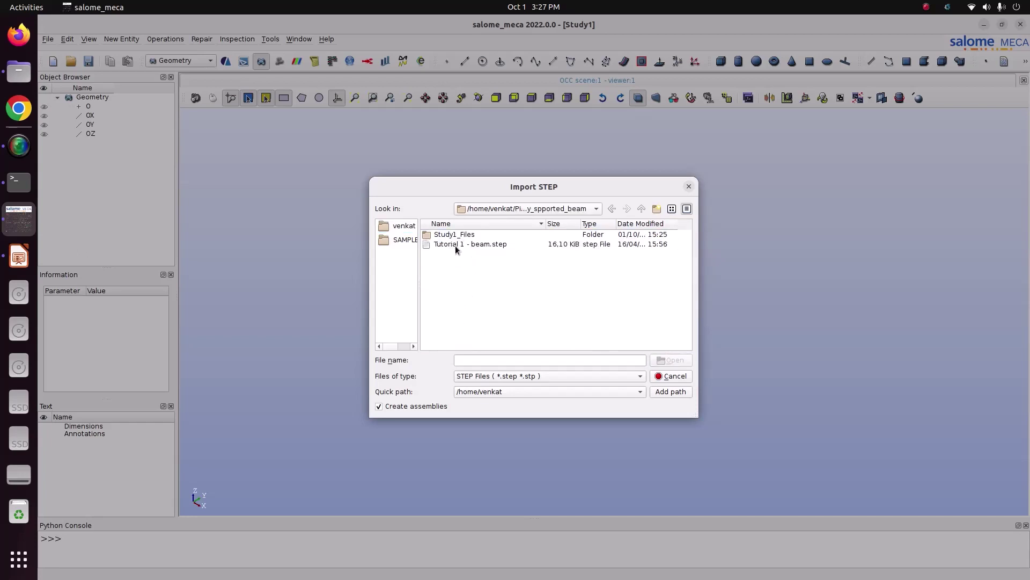
{"action": "left_click", "coordinate": [457, 247]}
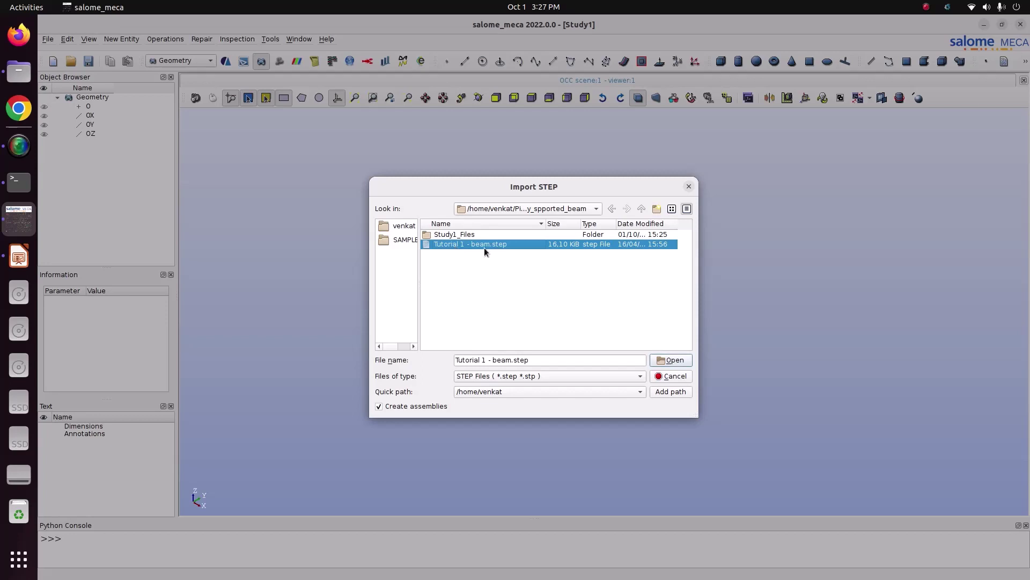
{"action": "left_click", "coordinate": [675, 360]}
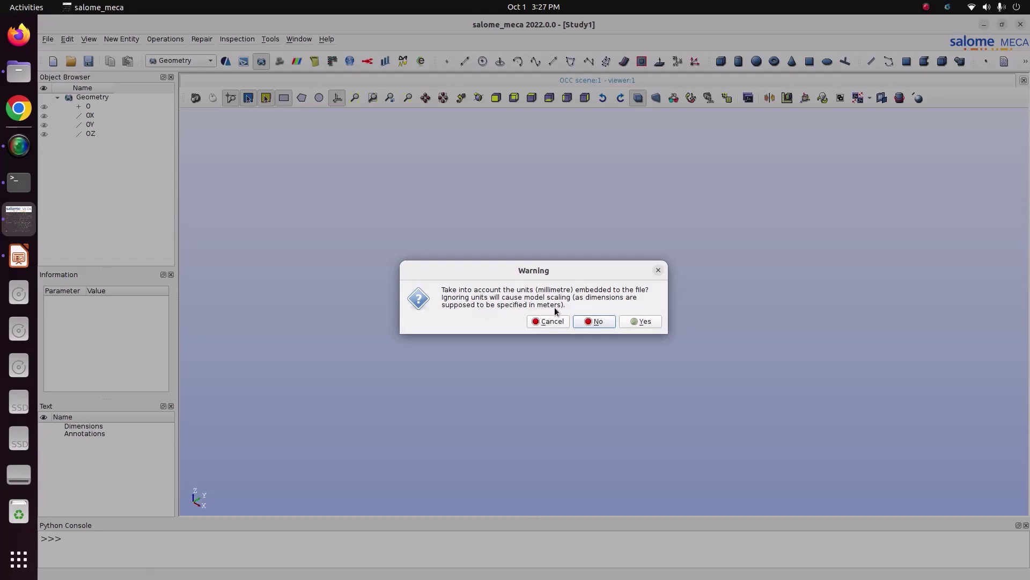
{"action": "left_click", "coordinate": [642, 321]}
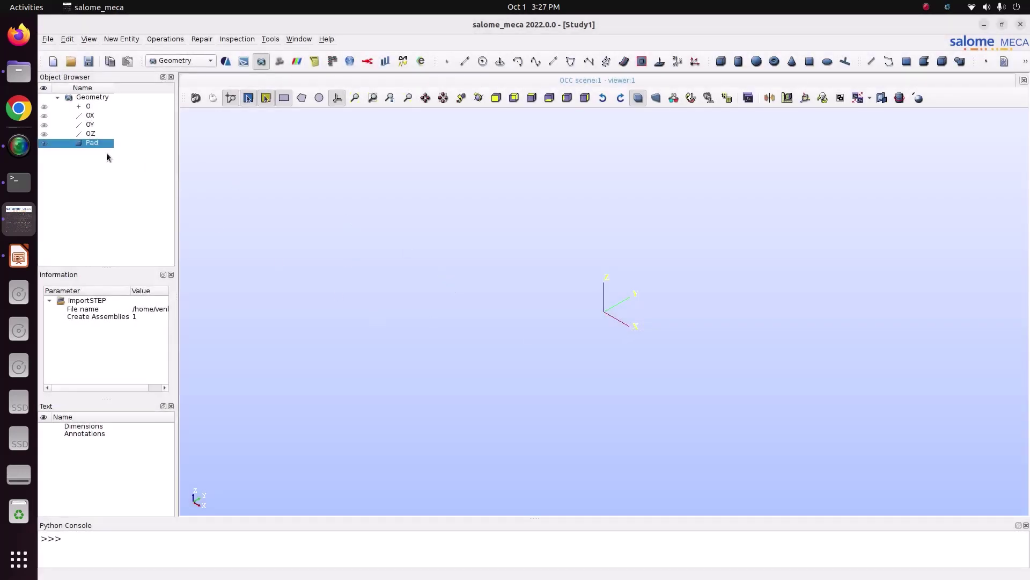
- Inspect the bounding box dimensions of the imported Pad solid without creating a box
{"action": "left_click", "coordinate": [248, 41]}
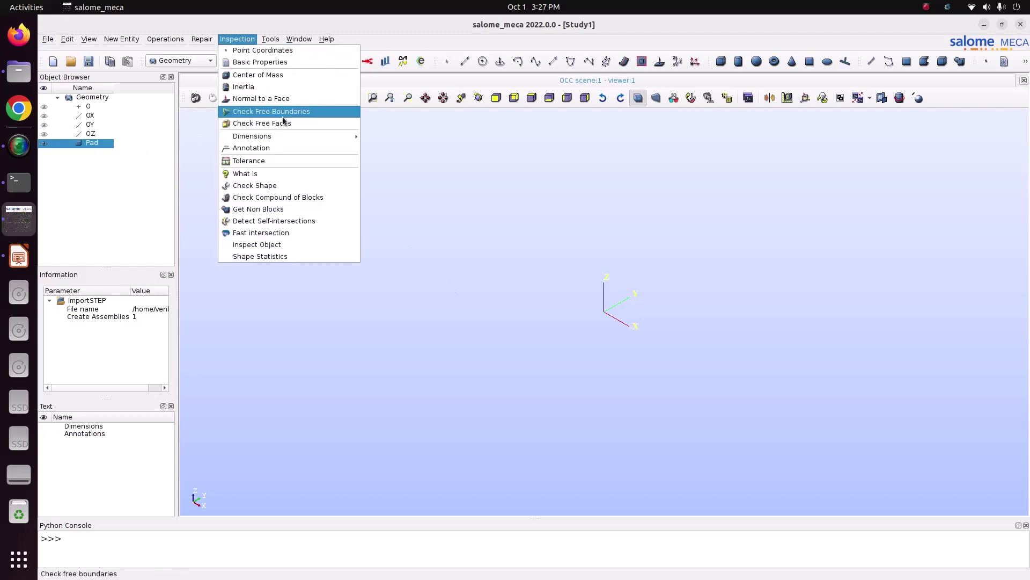
{"action": "mouse_move", "coordinate": [286, 135]}
{"action": "left_click", "coordinate": [381, 138]}
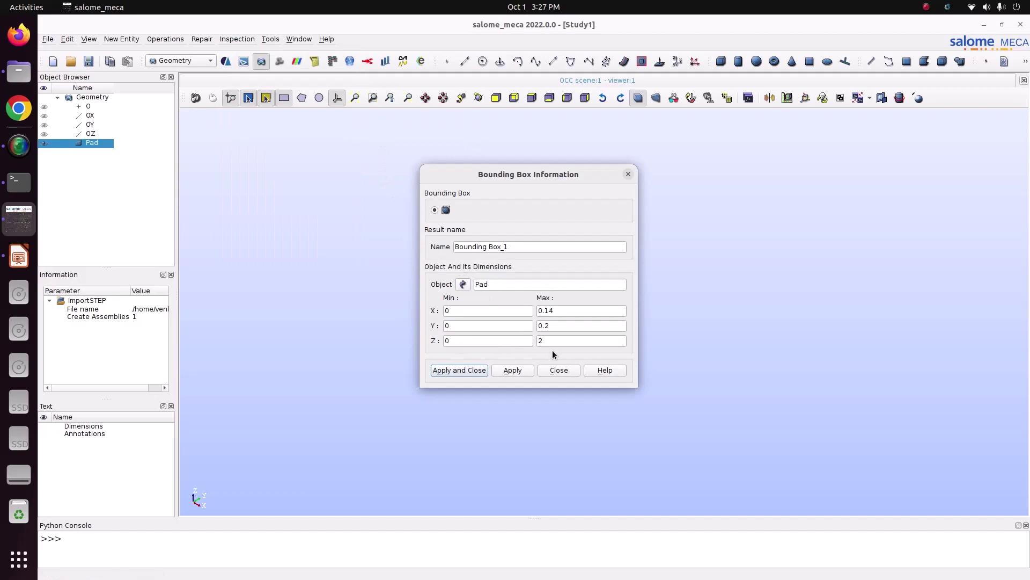
{"action": "left_click_drag", "start_coordinate": [549, 342], "coordinate": [532, 337]}
{"action": "left_click", "coordinate": [556, 369]}
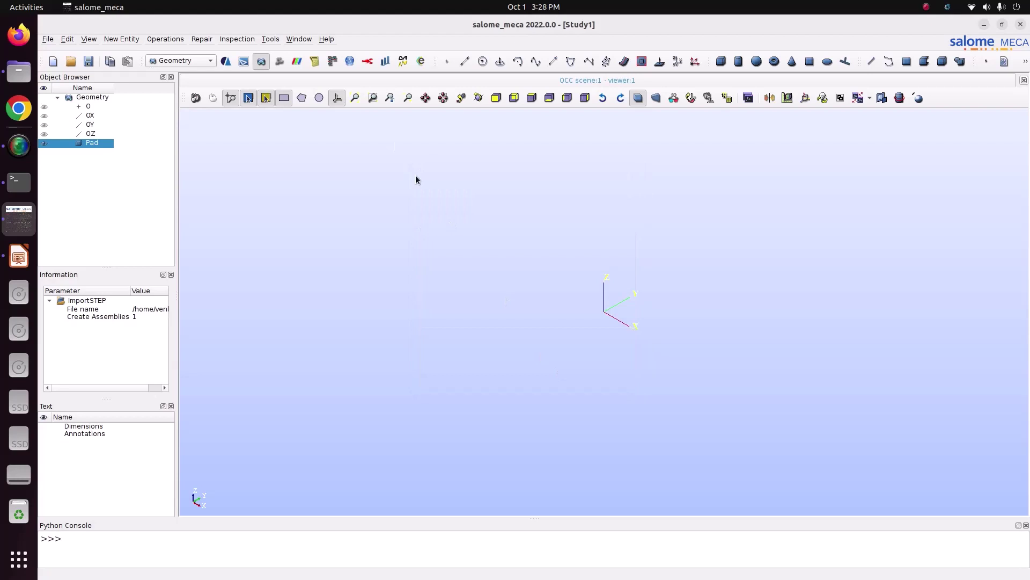
- Display the Pad solid in the viewer and rotate it until the beam lies roughly horizontal
{"action": "left_click", "coordinate": [355, 98]}
{"action": "left_click", "coordinate": [445, 223]}
{"action": "left_click", "coordinate": [479, 97]}
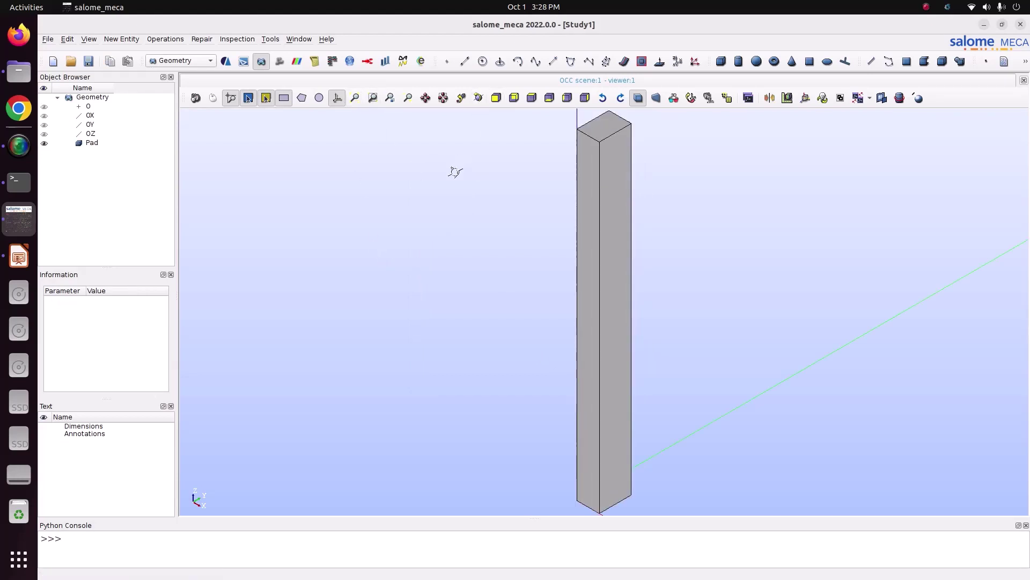
{"action": "left_click_drag", "start_coordinate": [455, 171], "coordinate": [981, 374]}
{"action": "left_click", "coordinate": [479, 97]}
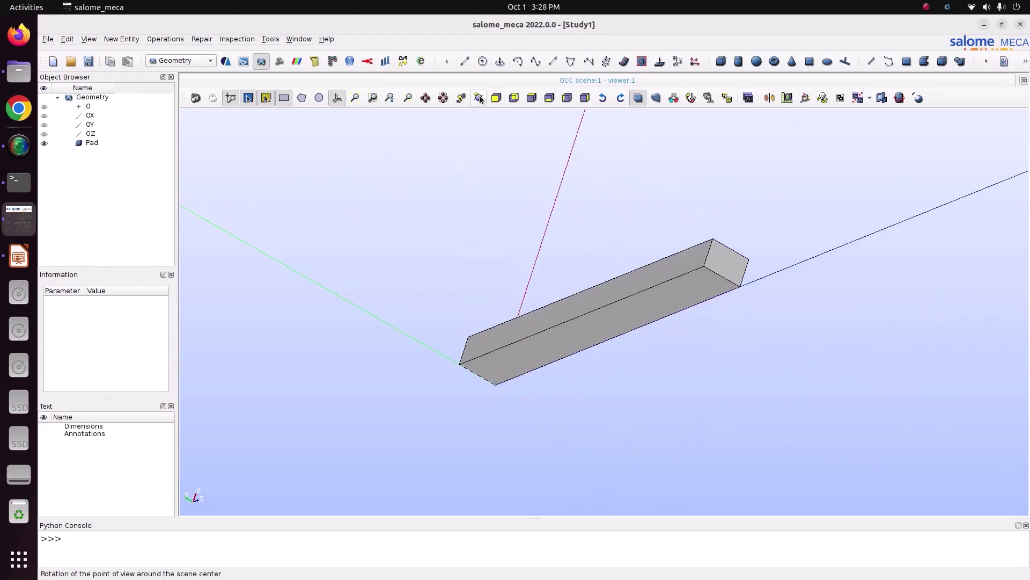
{"action": "left_click_drag", "start_coordinate": [505, 150], "coordinate": [478, 180]}
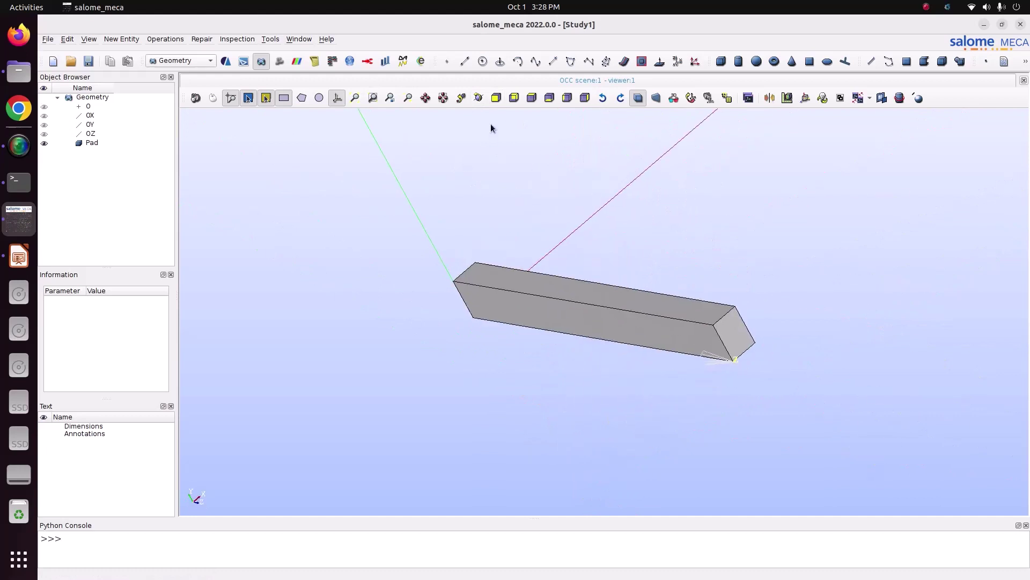
{"action": "left_click", "coordinate": [479, 97]}
{"action": "left_click_drag", "start_coordinate": [486, 139], "coordinate": [746, 285]}
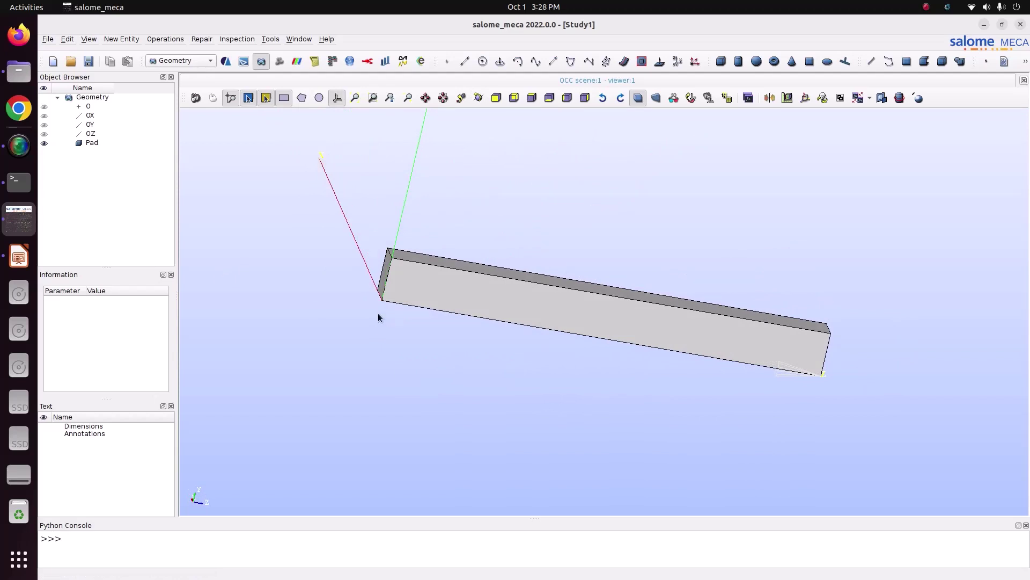
- Create a solid-type group named beam on Pad containing all of its solids
{"action": "left_click", "coordinate": [79, 143]}
{"action": "right_click", "coordinate": [80, 143]}
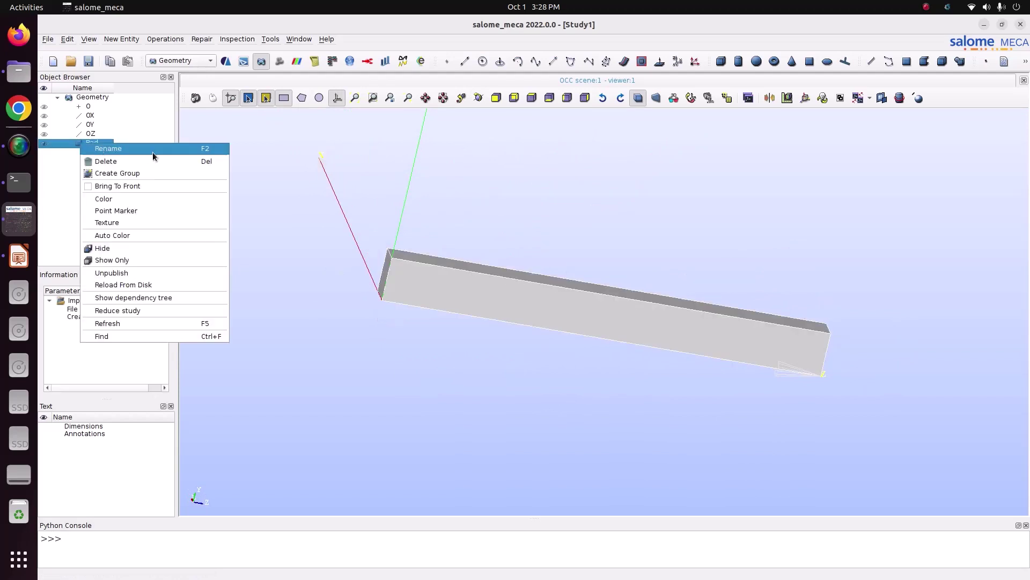
{"action": "left_click", "coordinate": [150, 173]}
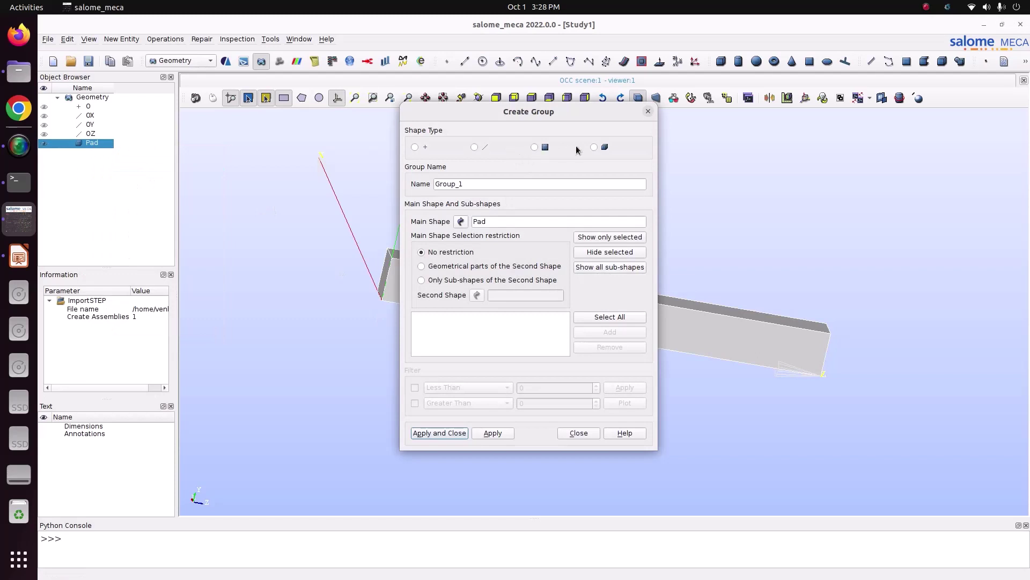
{"action": "left_click", "coordinate": [594, 147]}
{"action": "left_click", "coordinate": [607, 318]}
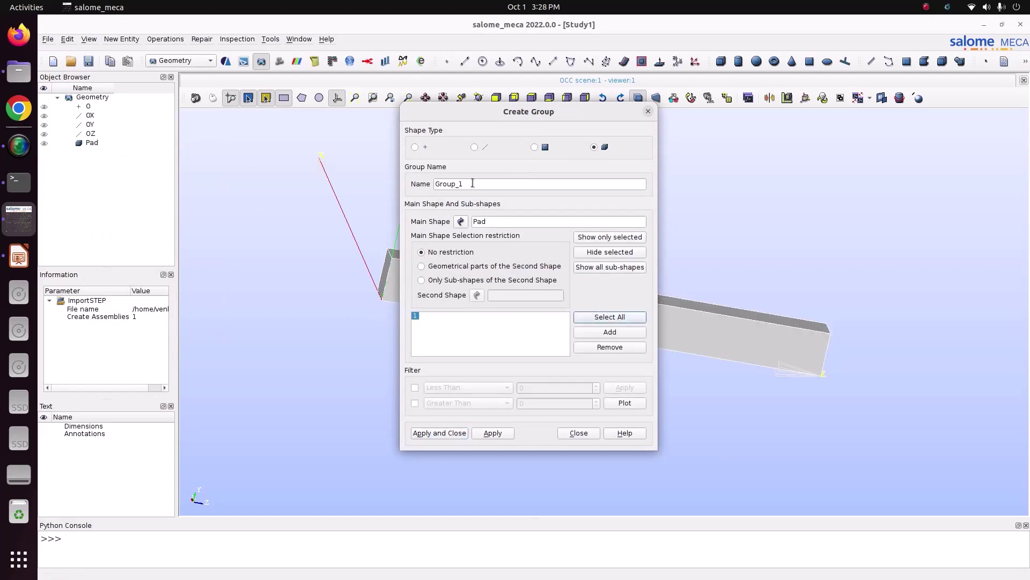
{"action": "double_click", "coordinate": [472, 183]}
{"action": "type", "text": "beam"}
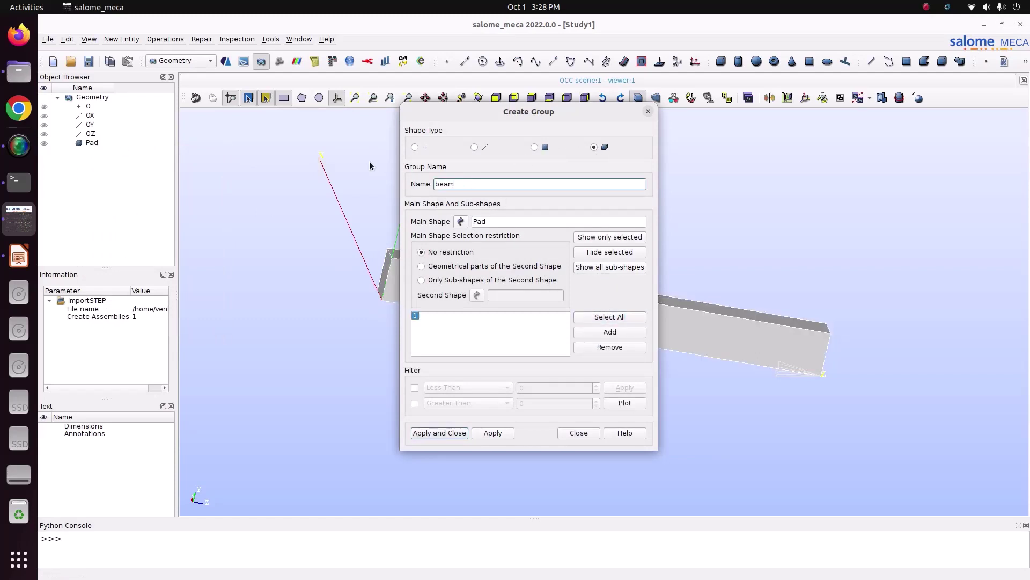
{"action": "left_click", "coordinate": [500, 433]}
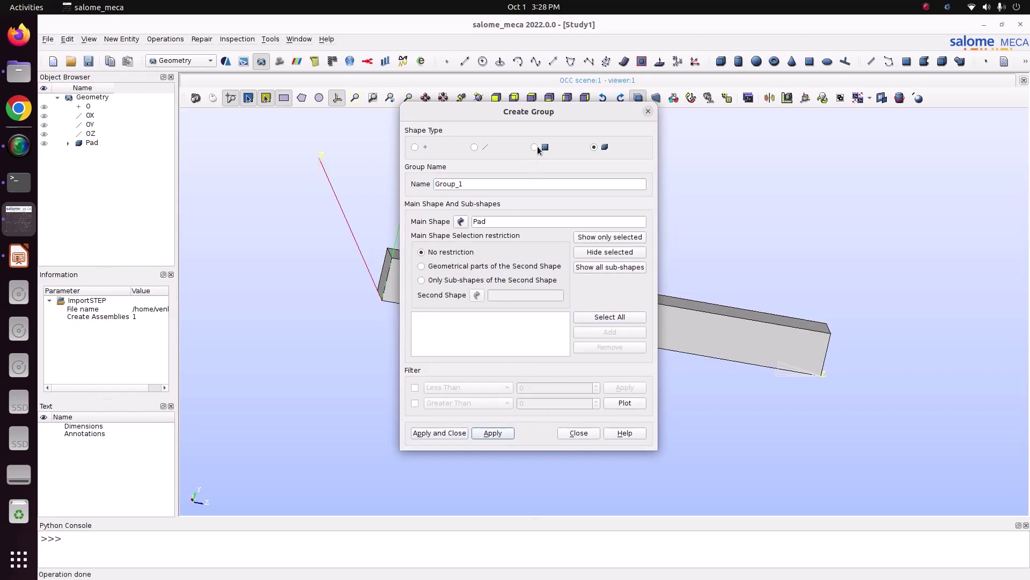
- Create an edge-type group named Fix on Pad from the short bottom edge at the beam's origin end
{"action": "left_click_drag", "start_coordinate": [533, 115], "coordinate": [242, 114]}
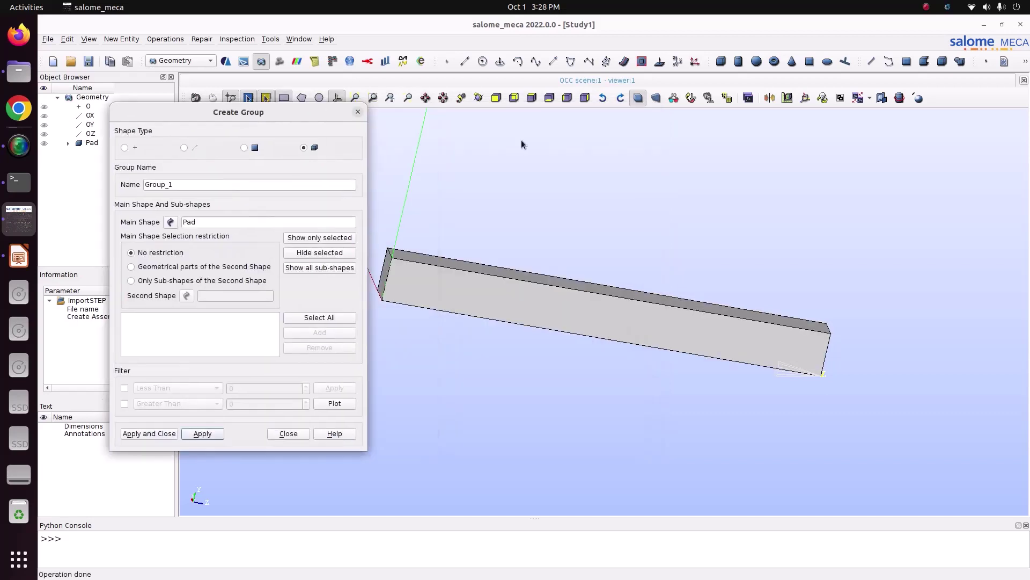
{"action": "left_click", "coordinate": [478, 100]}
{"action": "left_click_drag", "start_coordinate": [481, 225], "coordinate": [425, 352]}
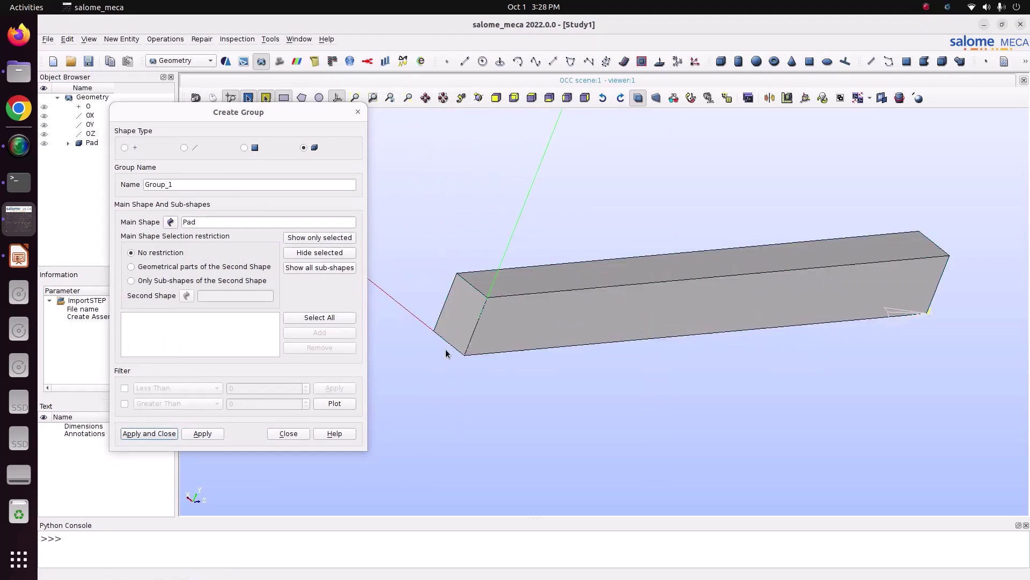
{"action": "left_click", "coordinate": [479, 98]}
{"action": "left_click_drag", "start_coordinate": [531, 242], "coordinate": [444, 280]}
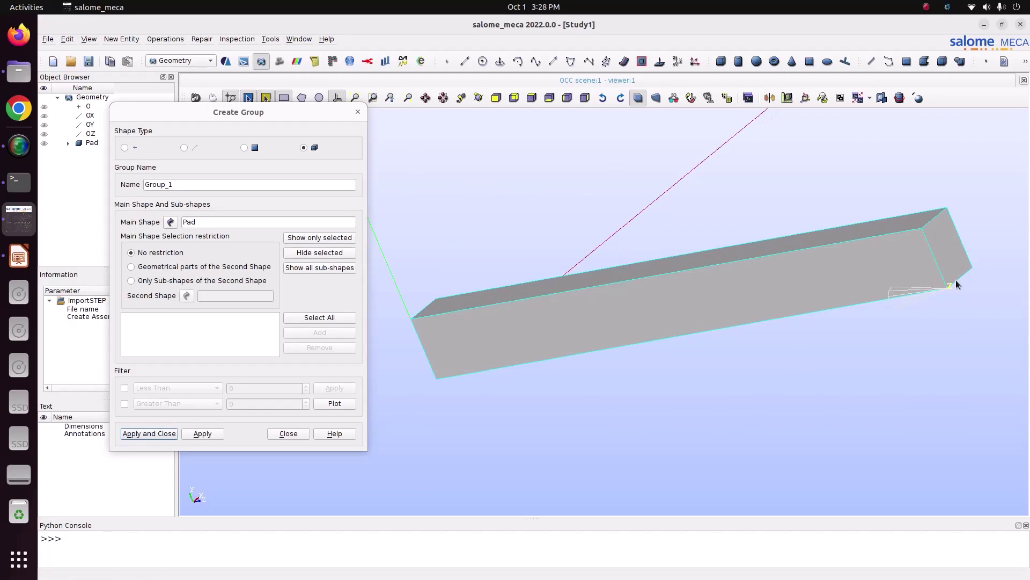
{"action": "left_click", "coordinate": [198, 149]}
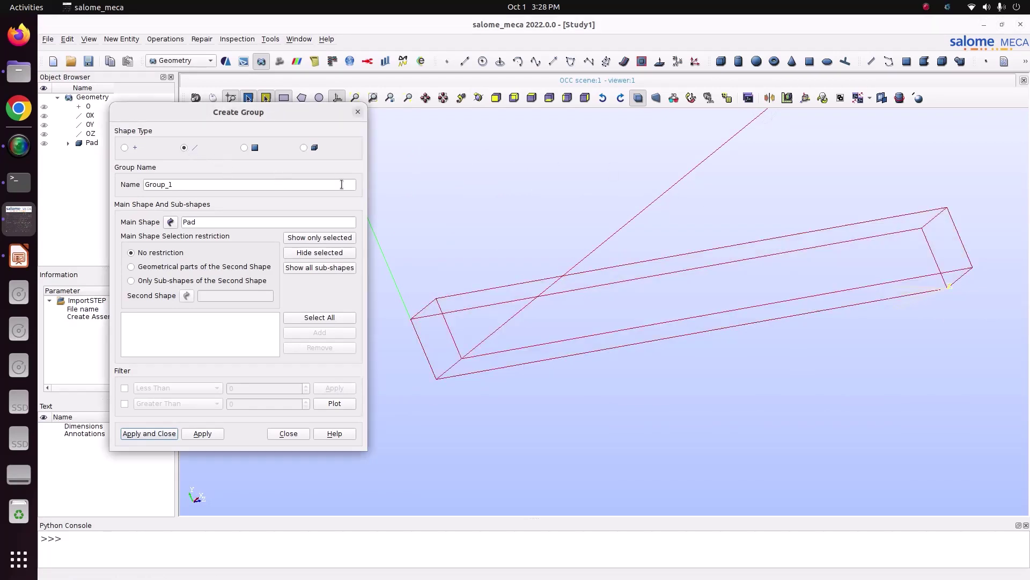
{"action": "left_click", "coordinate": [478, 98]}
{"action": "left_click_drag", "start_coordinate": [486, 227], "coordinate": [615, 385]}
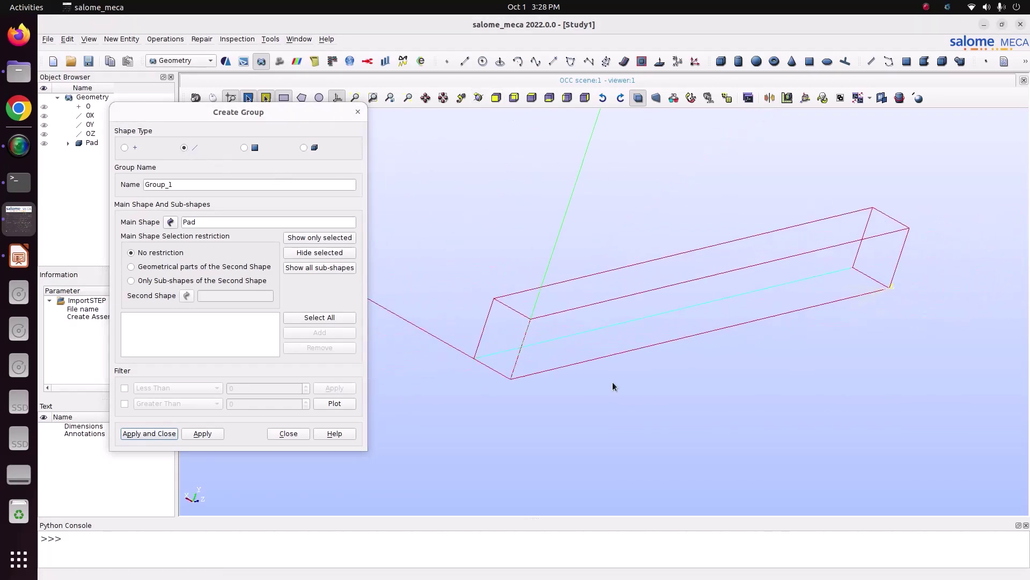
{"action": "left_click", "coordinate": [499, 374]}
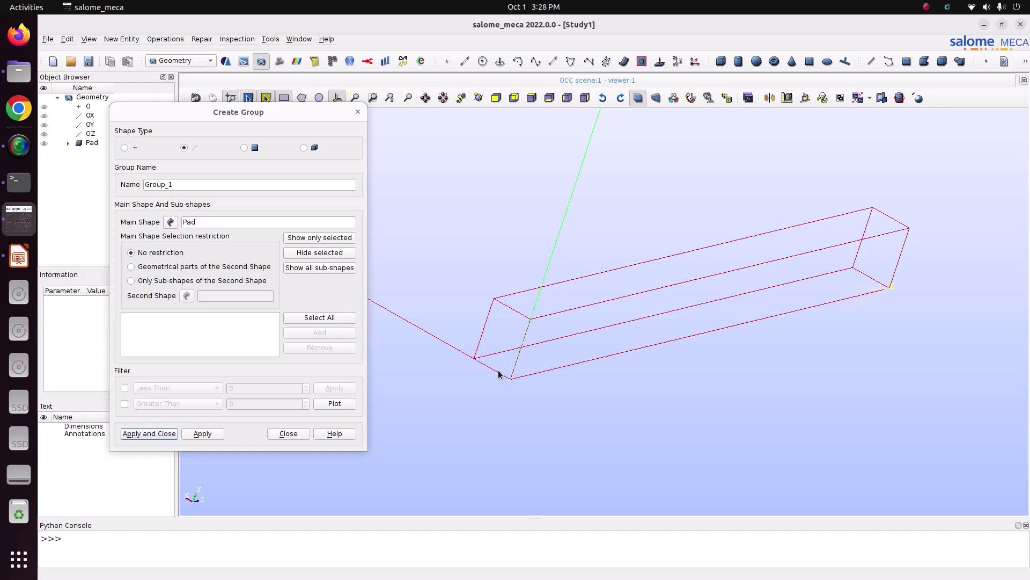
{"action": "left_click", "coordinate": [317, 333]}
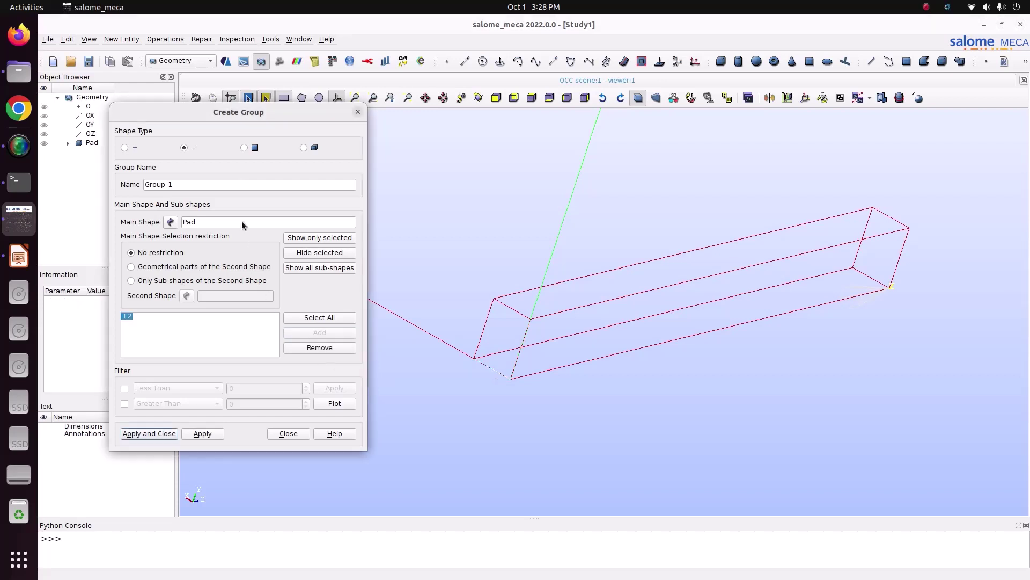
{"action": "double_click", "coordinate": [201, 185]}
{"action": "type", "text": "F"}
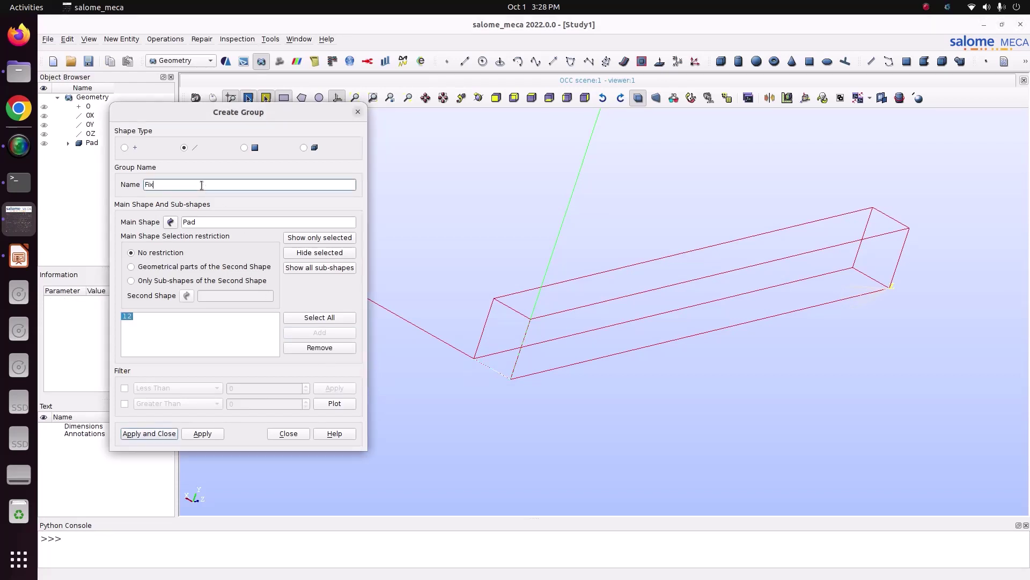
{"action": "type", "text": "ix"}
{"action": "left_click", "coordinate": [202, 434]}
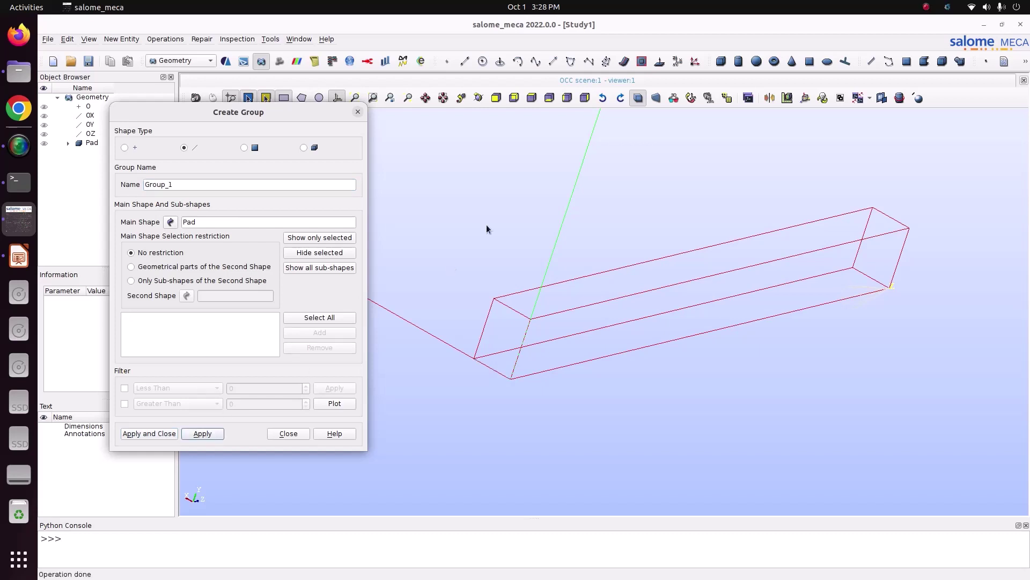
- Create an edge-type group named Roller on Pad from the short bottom edge at the beam end opposite the origin
{"action": "left_click", "coordinate": [479, 97]}
{"action": "left_click_drag", "start_coordinate": [762, 309], "coordinate": [920, 282]}
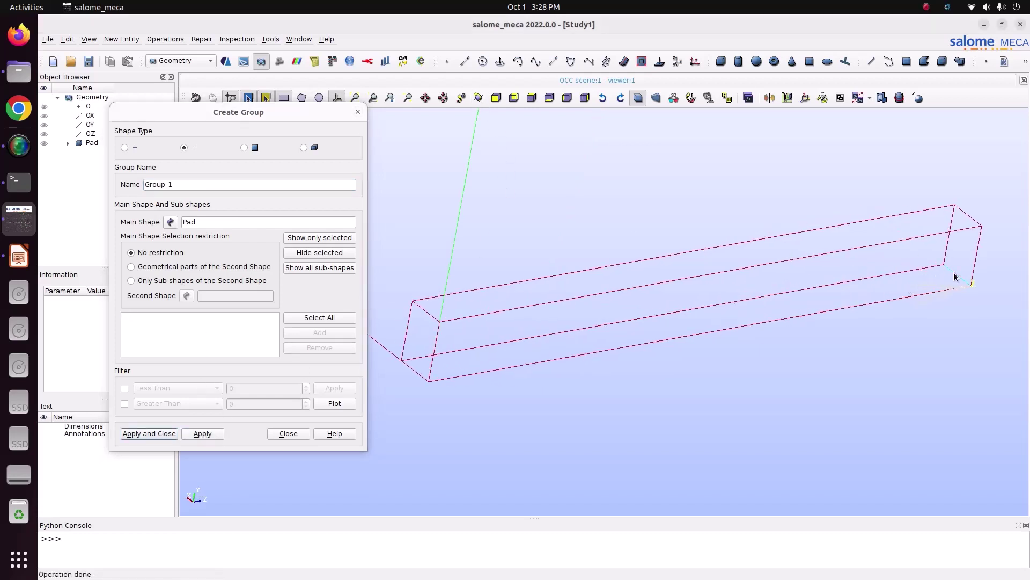
{"action": "left_click", "coordinate": [919, 285]}
{"action": "left_click", "coordinate": [330, 334]}
{"action": "double_click", "coordinate": [194, 186]}
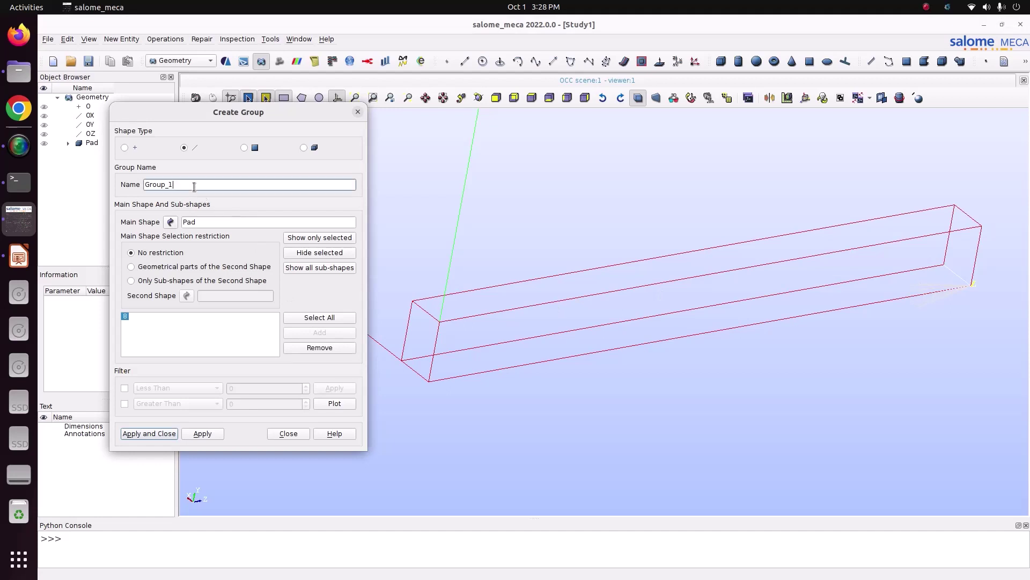
{"action": "type", "text": "Roller"}
{"action": "left_click", "coordinate": [202, 438]}
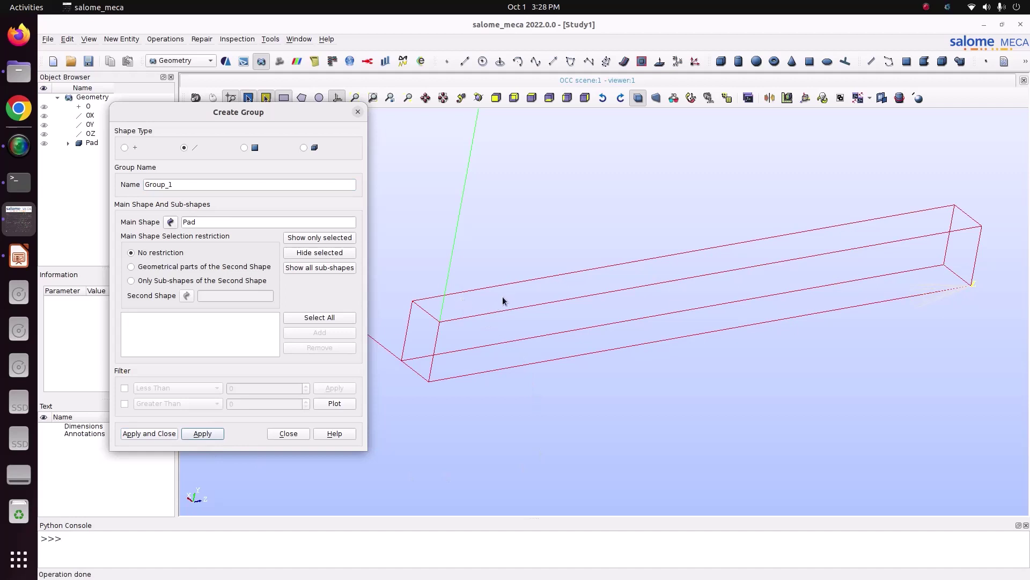
- Check the load diagram in the LibreOffice Impress presentation, and create a face-type group named Pressure from Pad's long top face in Salome-Meca
{"action": "left_click", "coordinate": [19, 256]}
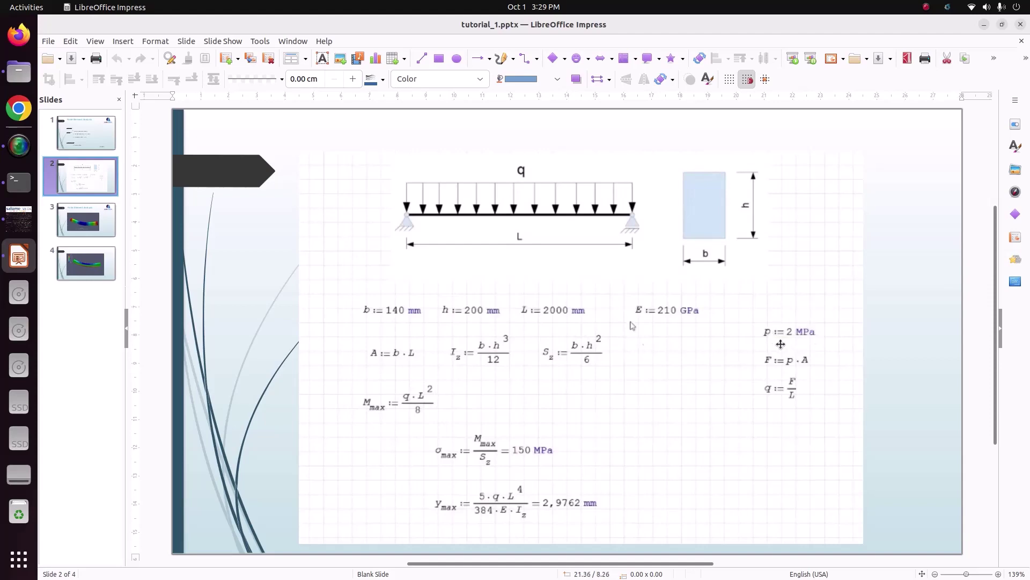
{"action": "left_click", "coordinate": [21, 227]}
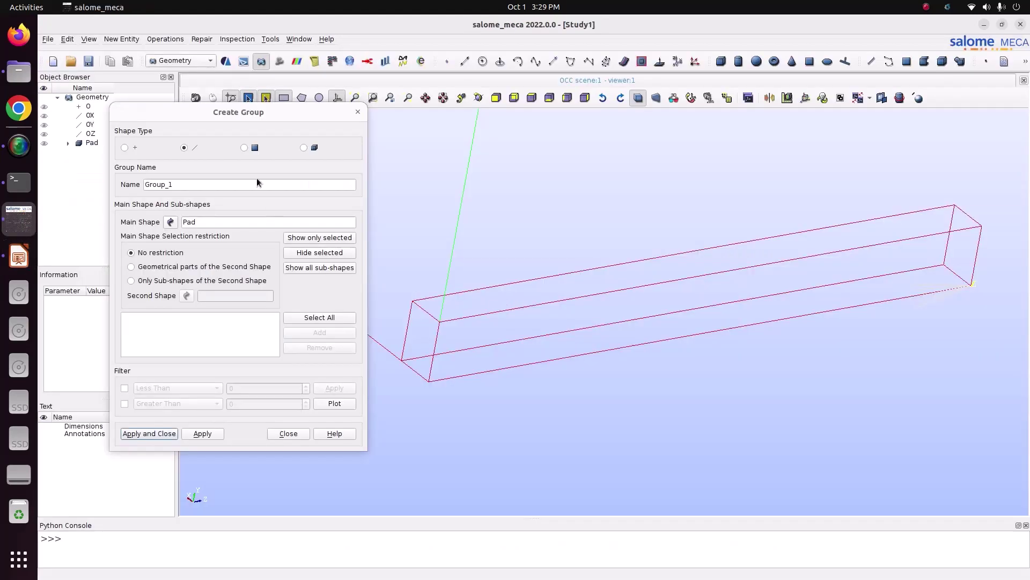
{"action": "left_click", "coordinate": [245, 148]}
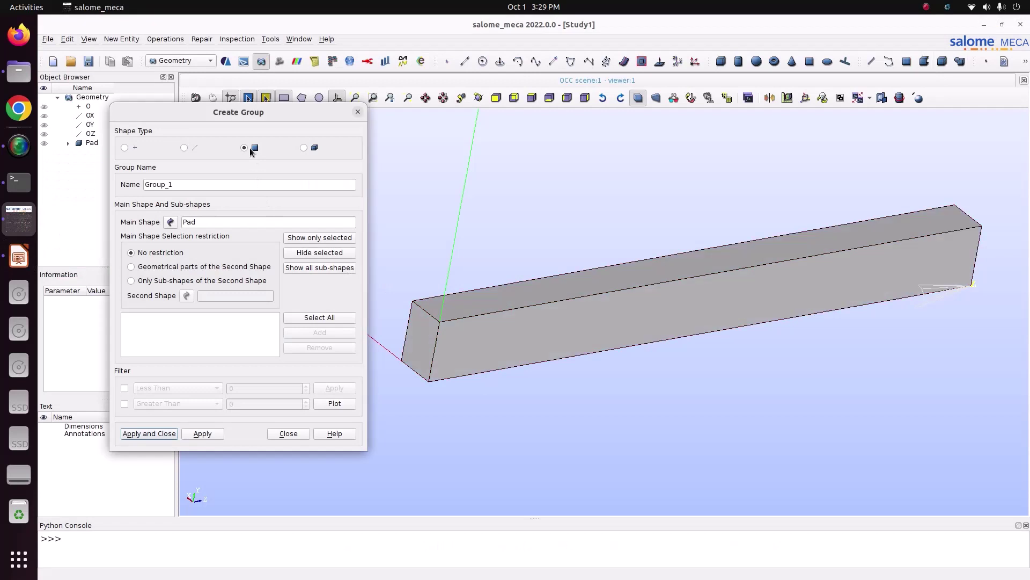
{"action": "left_click", "coordinate": [543, 291]}
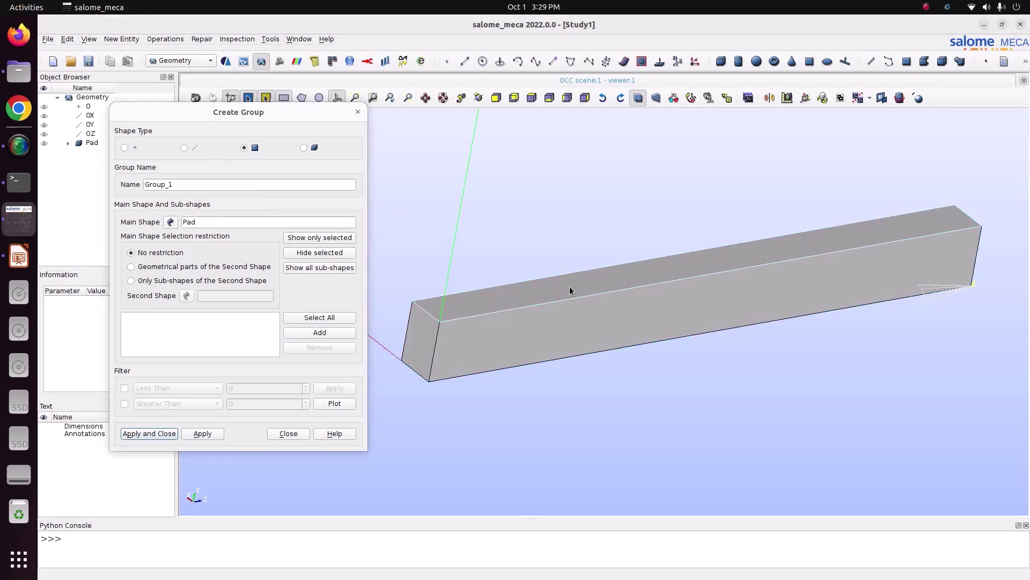
{"action": "left_click", "coordinate": [331, 333]}
{"action": "double_click", "coordinate": [192, 188]}
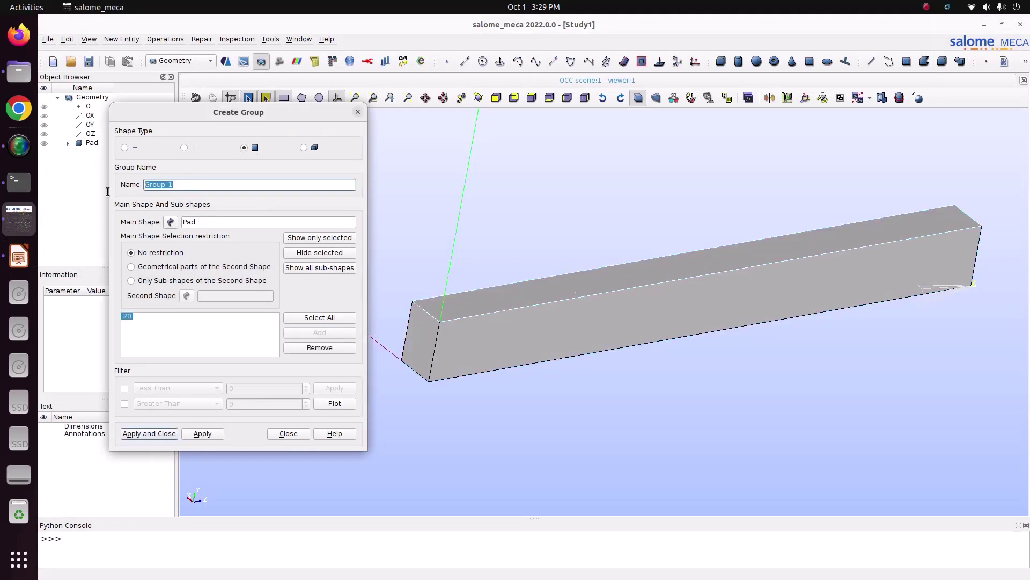
{"action": "left_click", "coordinate": [192, 188]}
{"action": "double_click", "coordinate": [188, 184]}
{"action": "type", "text": "Presu"}
{"action": "key", "text": "BackSpace"}
{"action": "key", "text": "BackSpace"}
{"action": "type", "text": "sure"}
{"action": "left_click", "coordinate": [150, 434]}
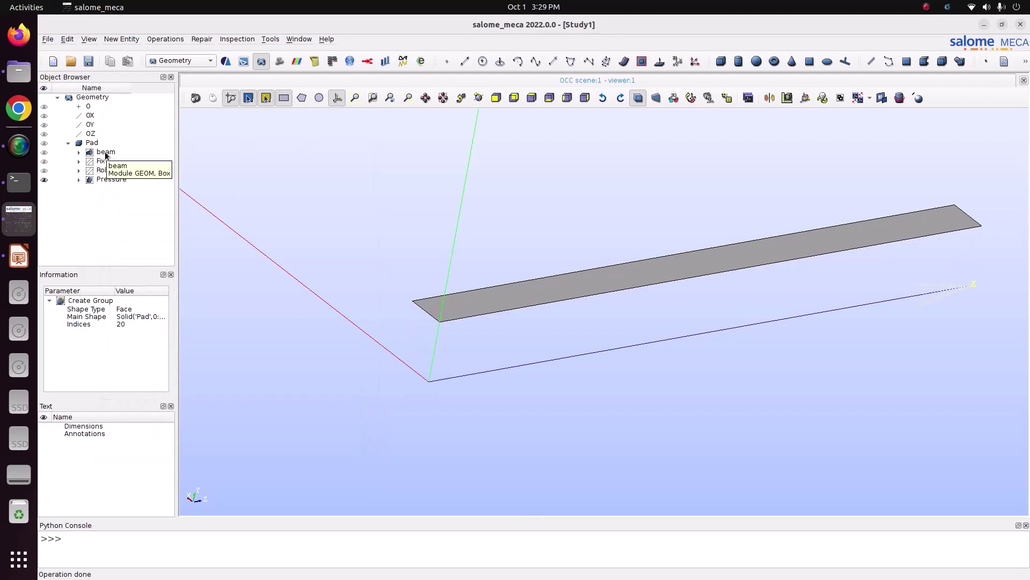
- Save the study as Study12 in the bending_simply_spported_beam folder
{"action": "key", "text": "ctrl+s"}
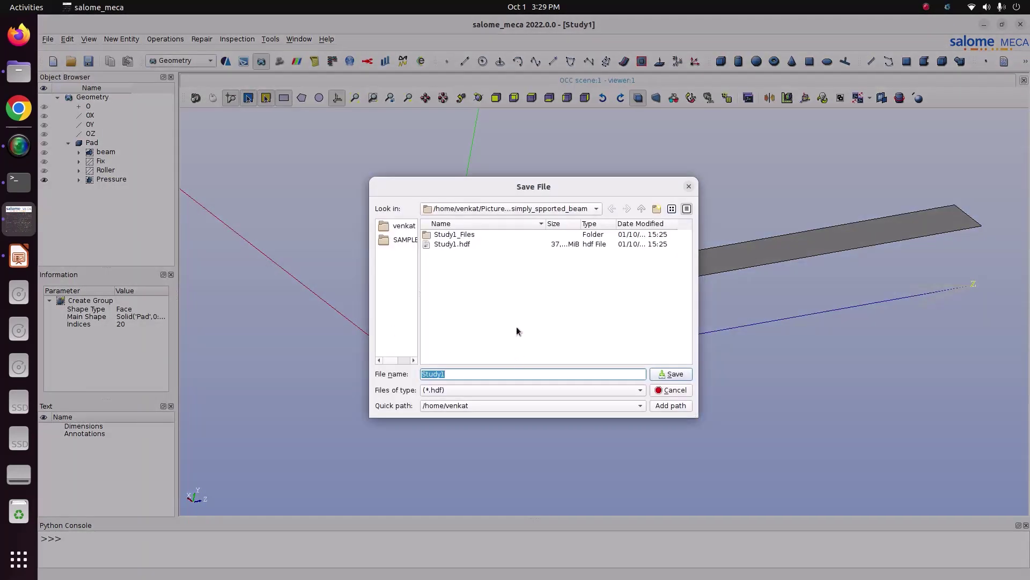
{"action": "left_click", "coordinate": [457, 373]}
{"action": "key", "text": "BackSpace"}
{"action": "type", "text": "12"}
{"action": "left_click", "coordinate": [673, 373]}
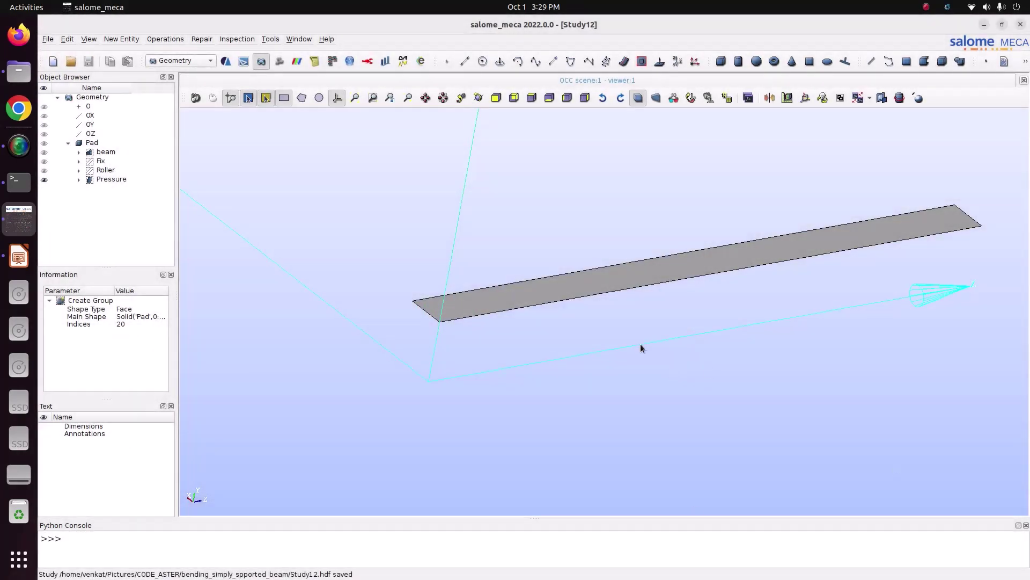
- Switch to the Mesh module and start a mesh on Pad with the NETGEN 1D-2D-3D algorithm
{"action": "left_click", "coordinate": [192, 62]}
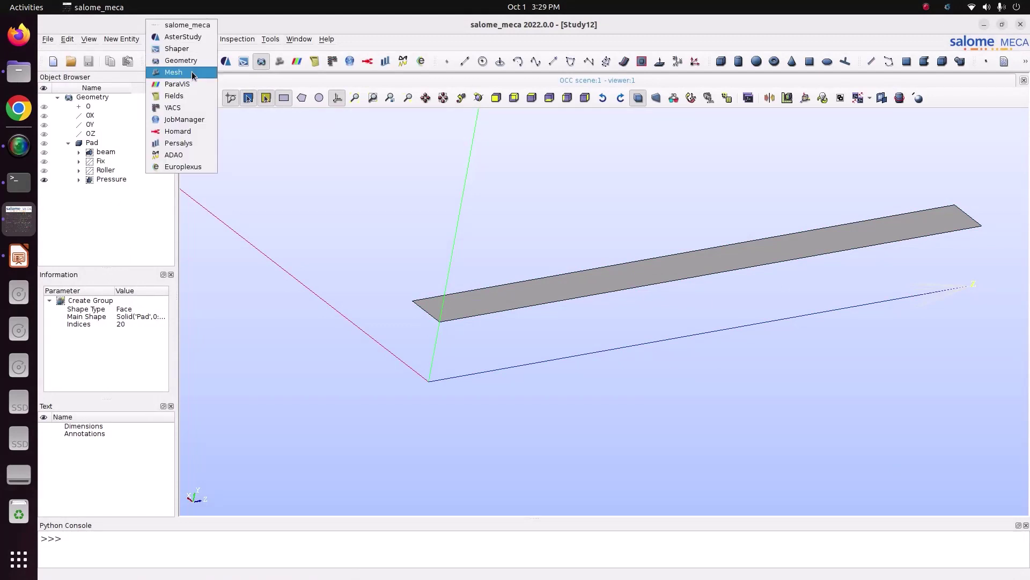
{"action": "left_click", "coordinate": [192, 72]}
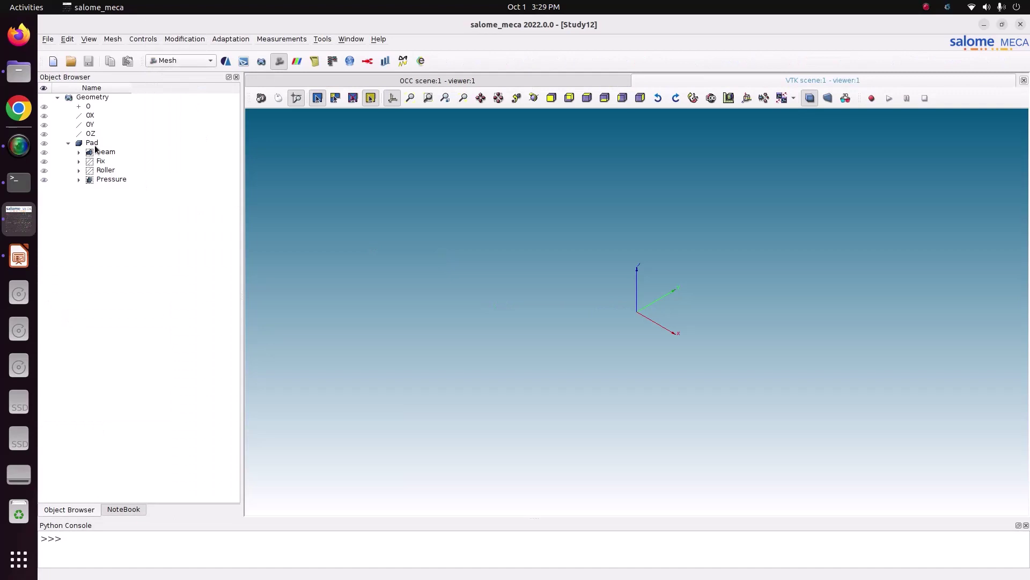
{"action": "left_click", "coordinate": [93, 144]}
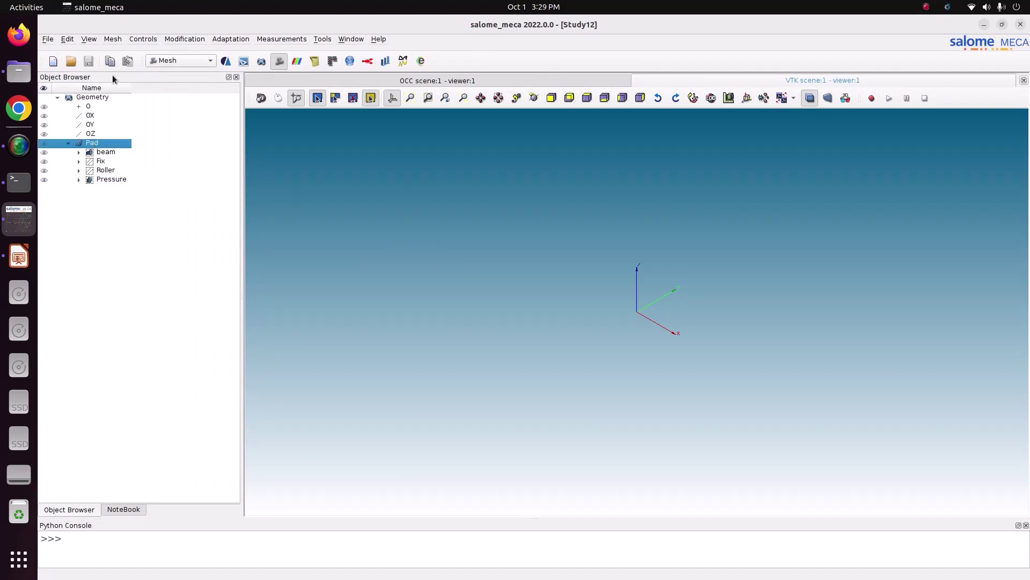
{"action": "left_click", "coordinate": [113, 38]}
{"action": "left_click", "coordinate": [115, 49]}
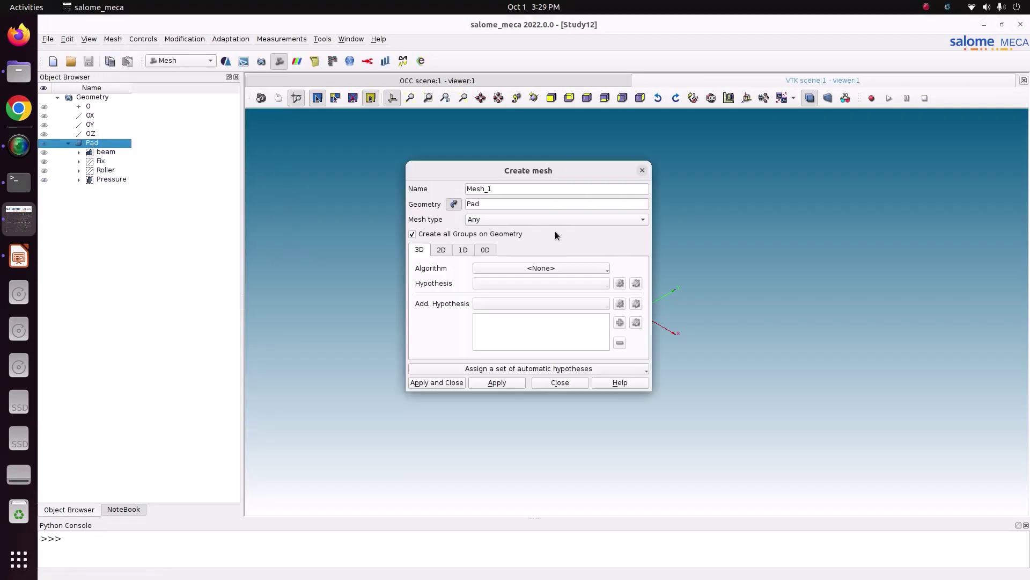
{"action": "left_click", "coordinate": [513, 270]}
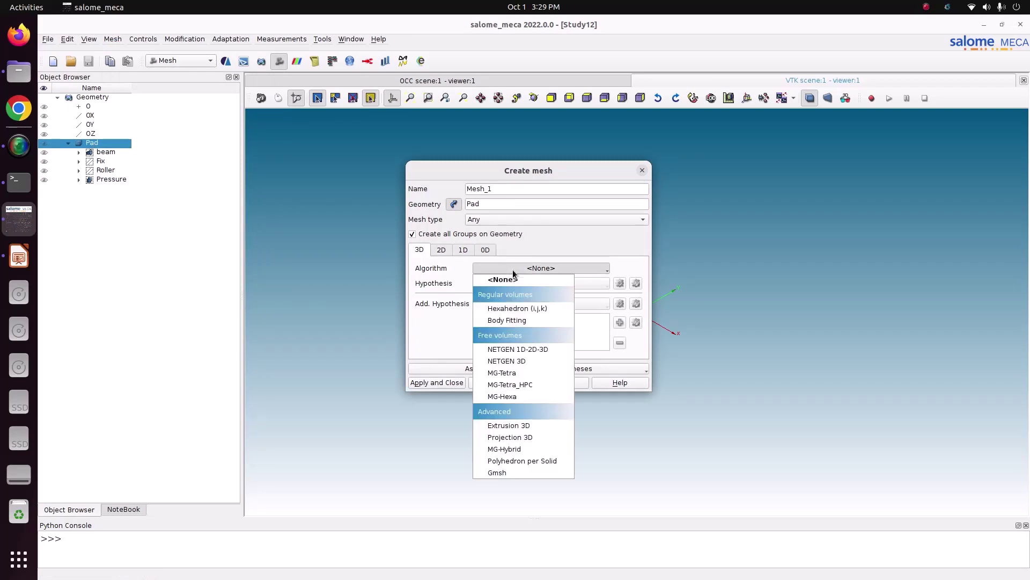
{"action": "left_click", "coordinate": [507, 350]}
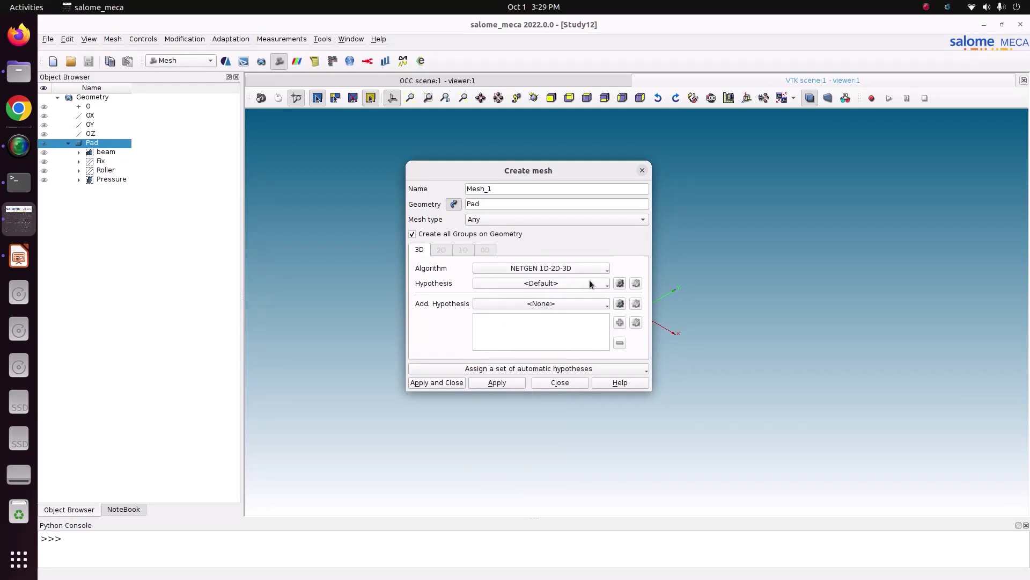
- Add a NETGEN 3D simple parameters hypothesis with a local length of 0.02 and create the mesh definition
{"action": "left_click", "coordinate": [621, 285]}
{"action": "left_click", "coordinate": [698, 295]}
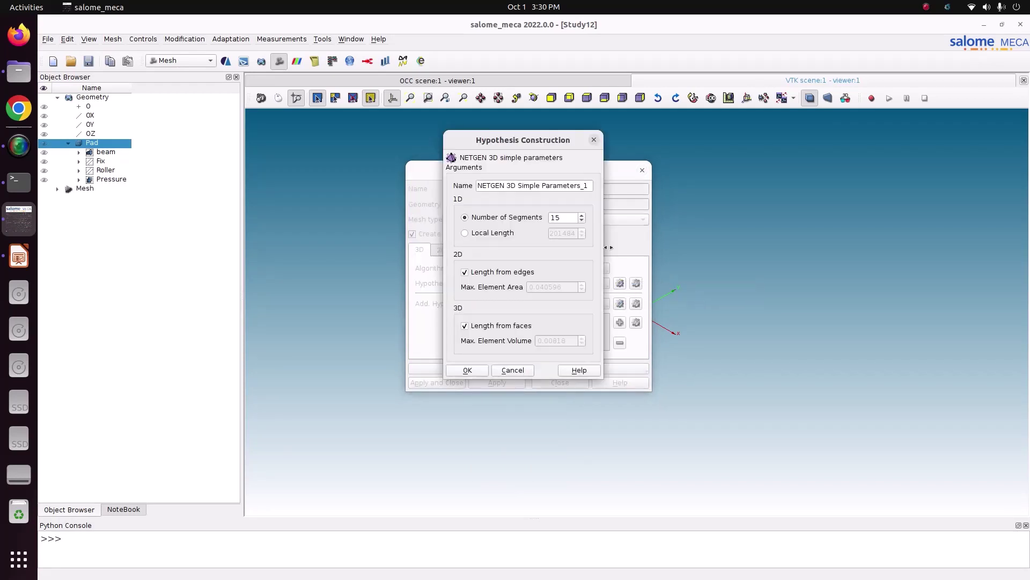
{"action": "left_click", "coordinate": [500, 232]}
{"action": "left_click_drag", "start_coordinate": [576, 232], "coordinate": [516, 227]}
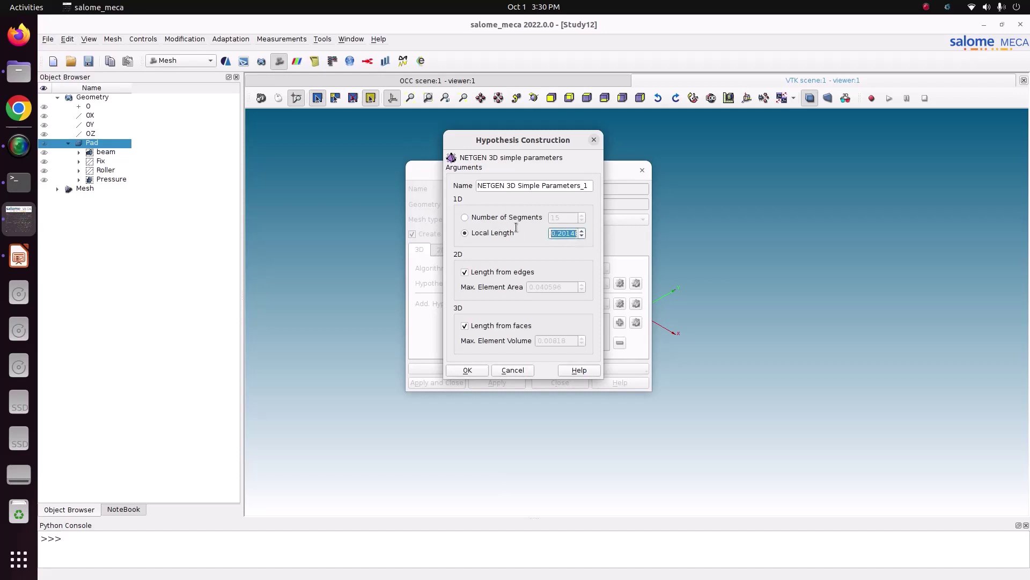
{"action": "type", "text": "0.02"}
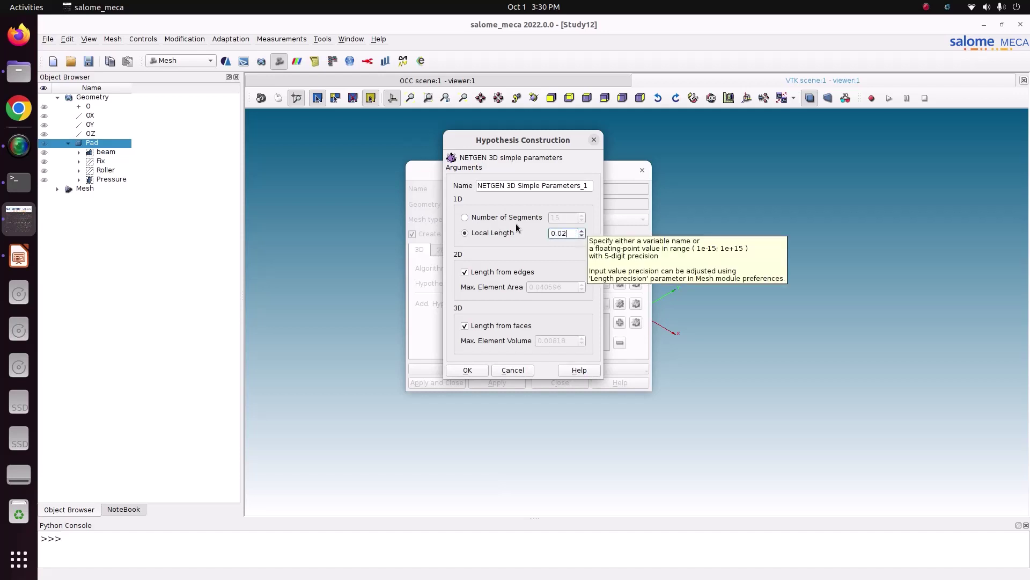
{"action": "left_click", "coordinate": [466, 371]}
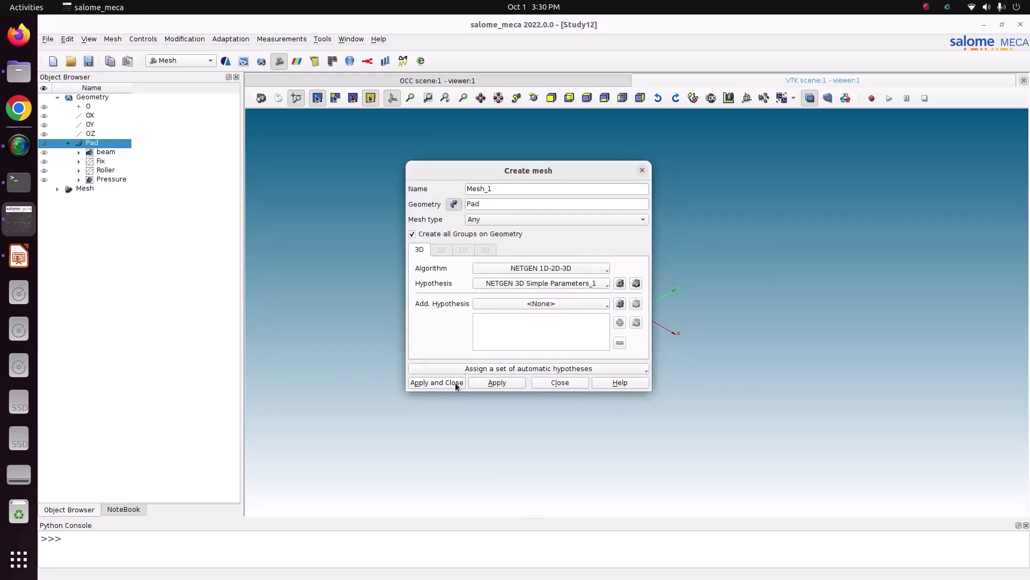
{"action": "left_click", "coordinate": [455, 382]}
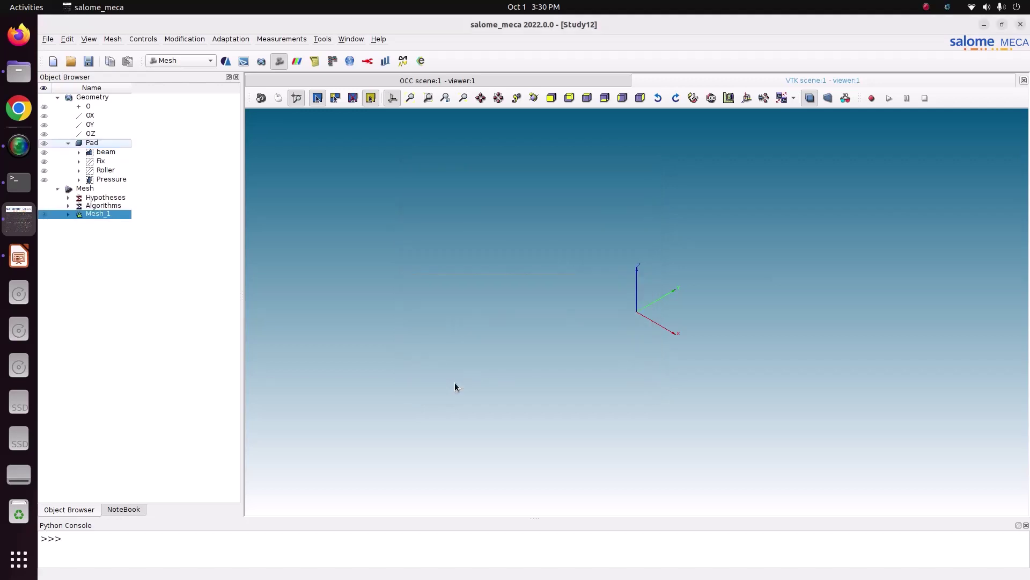
- Compute Mesh_1 for the beam and dismiss the computation summary
{"action": "right_click", "coordinate": [112, 214]}
{"action": "left_click", "coordinate": [162, 270]}
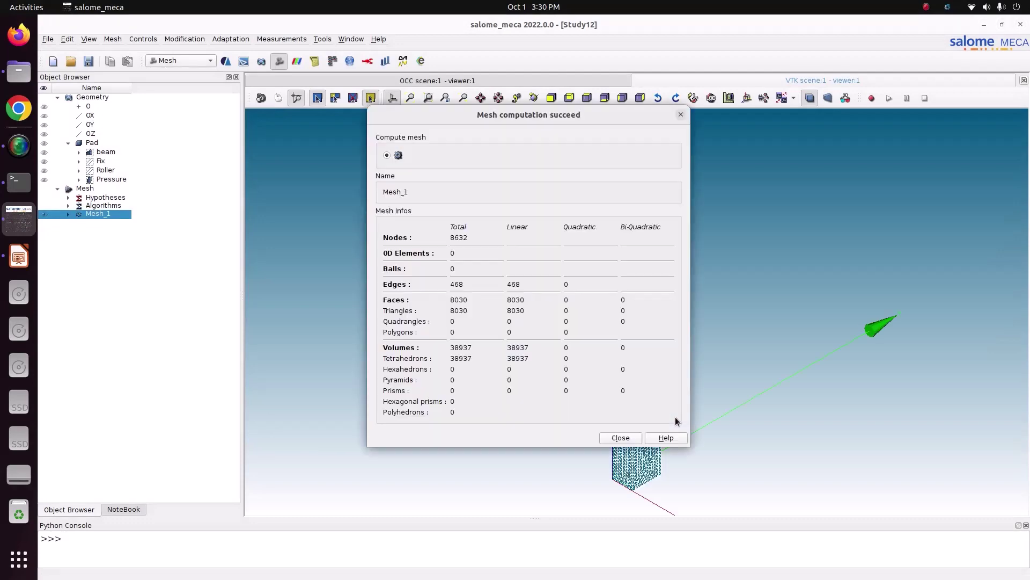
{"action": "left_click", "coordinate": [620, 437]}
- Inspect the computed beam mesh and examine the base mesh information of Mesh_1
{"action": "left_click", "coordinate": [534, 98]}
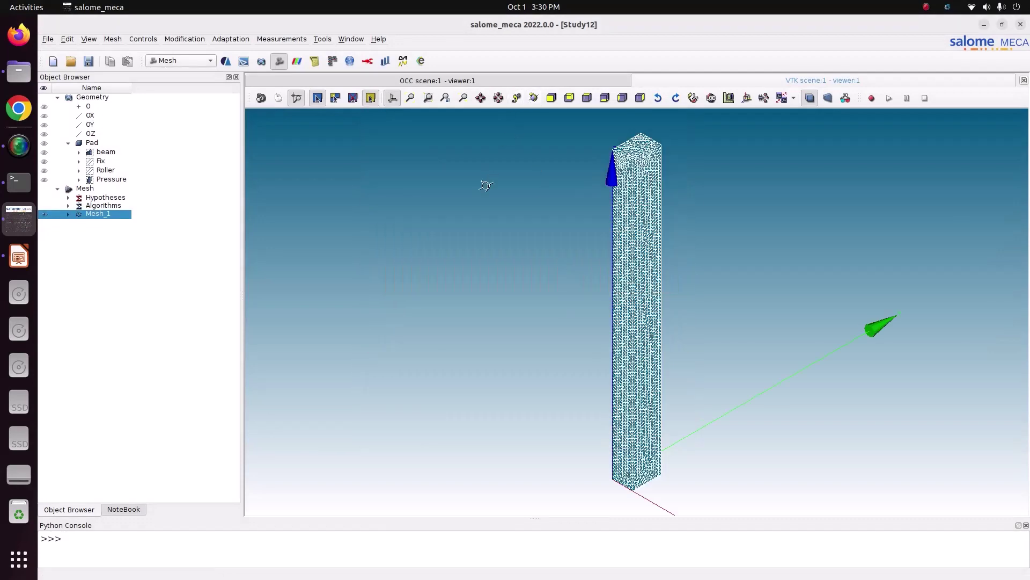
{"action": "left_click_drag", "start_coordinate": [485, 185], "coordinate": [352, 220]}
{"action": "right_click", "coordinate": [121, 214]}
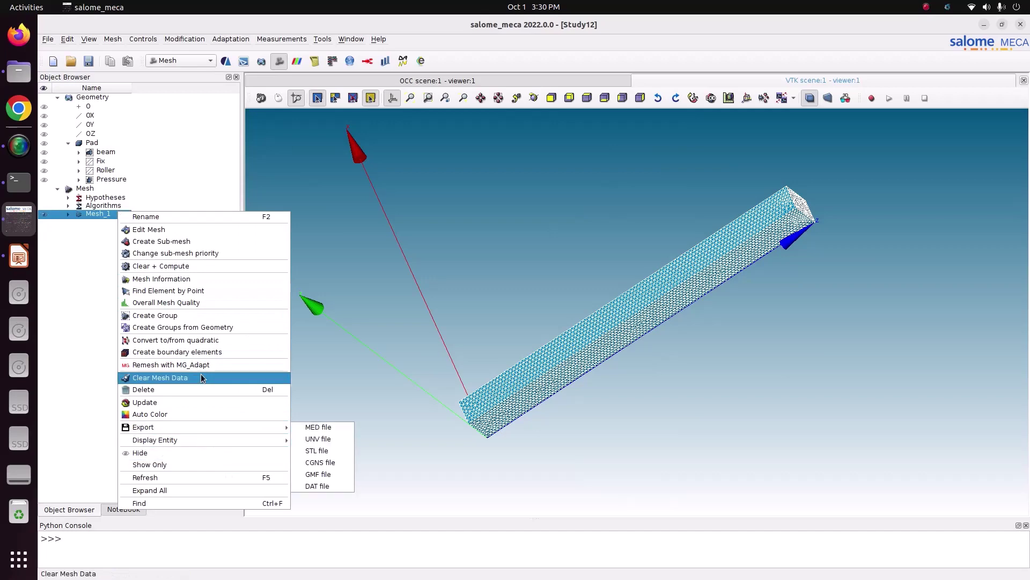
{"action": "left_click", "coordinate": [195, 279]}
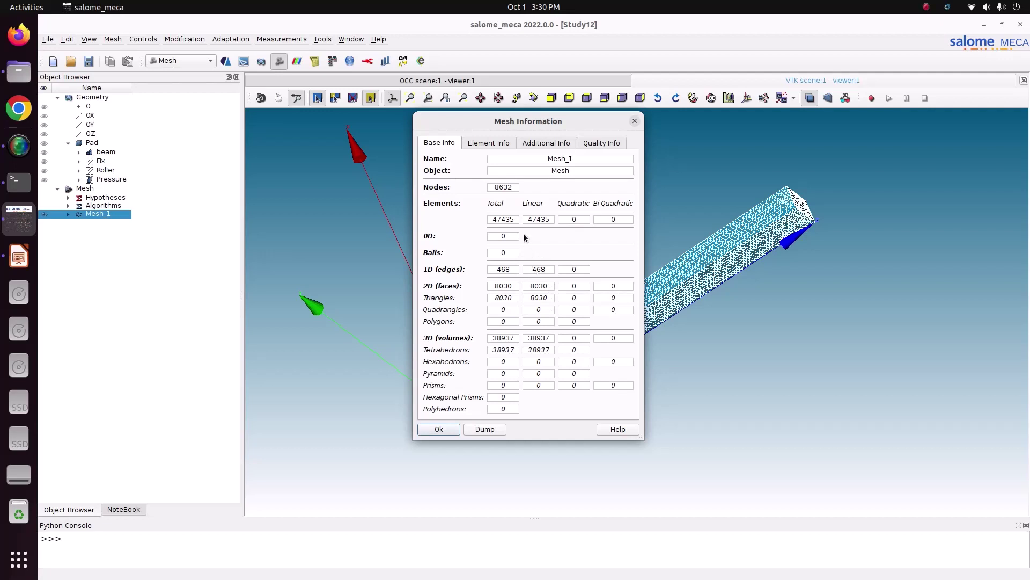
- Close the mesh information and examine the edge, face and volume groups of Mesh_1
{"action": "left_click", "coordinate": [635, 121]}
{"action": "left_click", "coordinate": [526, 180]}
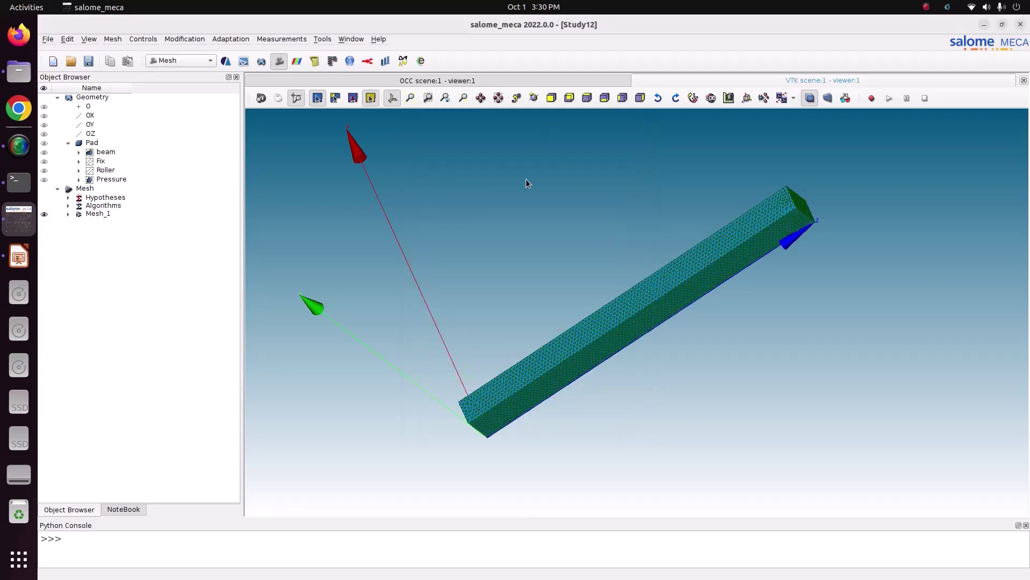
{"action": "left_click", "coordinate": [68, 214]}
{"action": "left_click", "coordinate": [78, 247]}
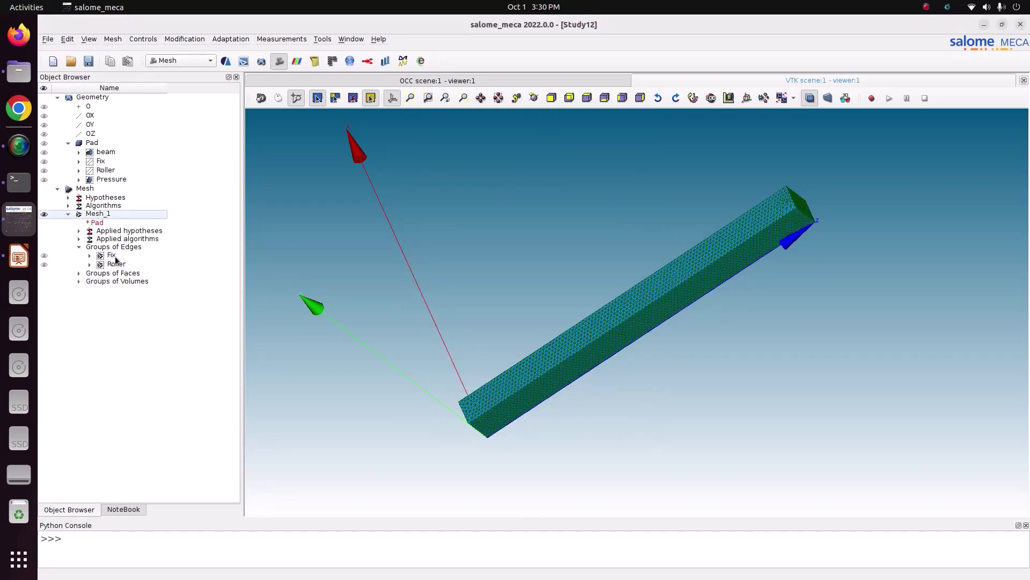
{"action": "left_click", "coordinate": [79, 273]}
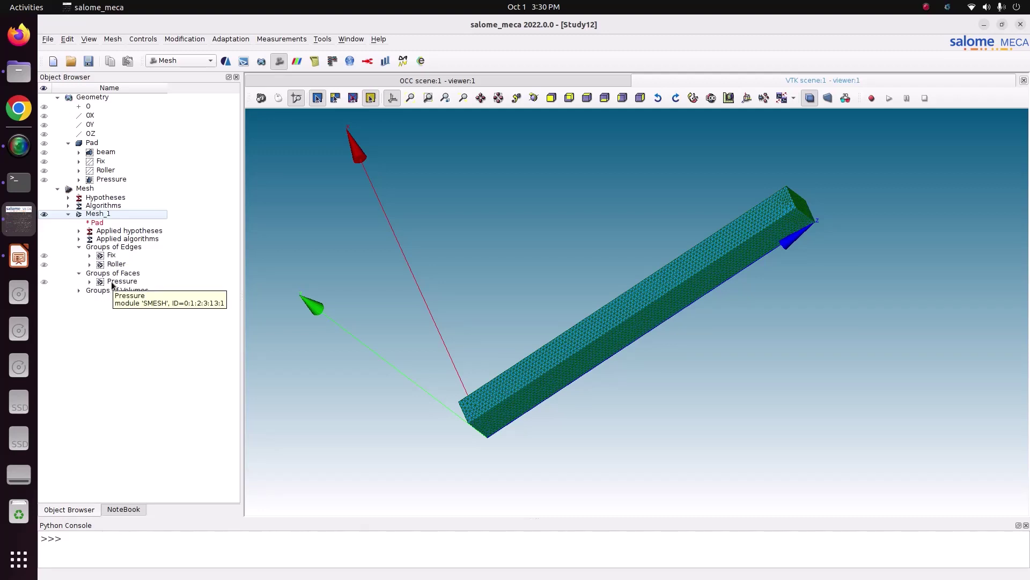
{"action": "left_click", "coordinate": [112, 281]}
{"action": "left_click", "coordinate": [79, 290]}
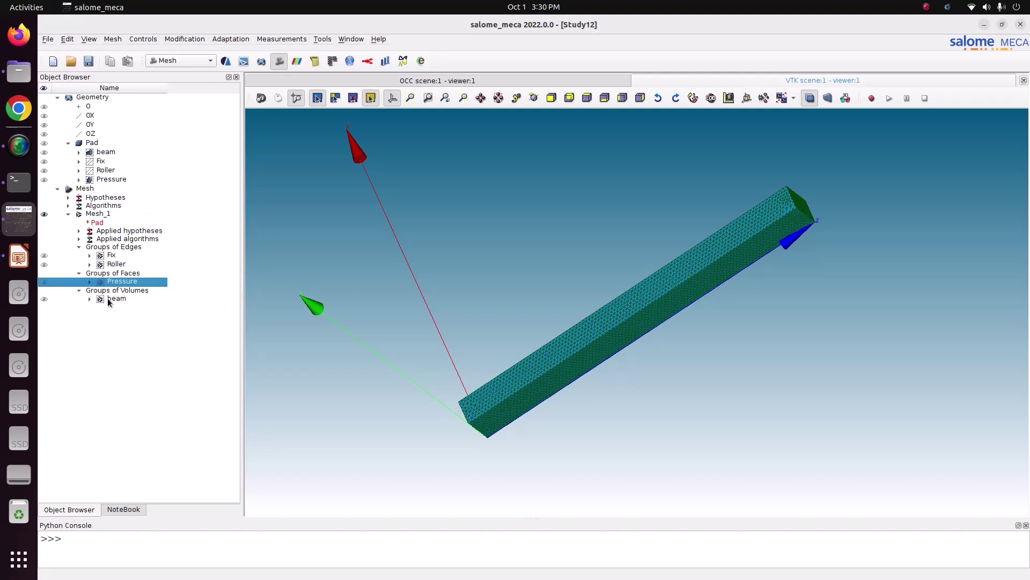
- Save the study and switch to the AsterStudy module with the stable code_aster version
{"action": "key", "text": "ctrl+s"}
{"action": "left_click", "coordinate": [182, 66]}
{"action": "left_click", "coordinate": [184, 31]}
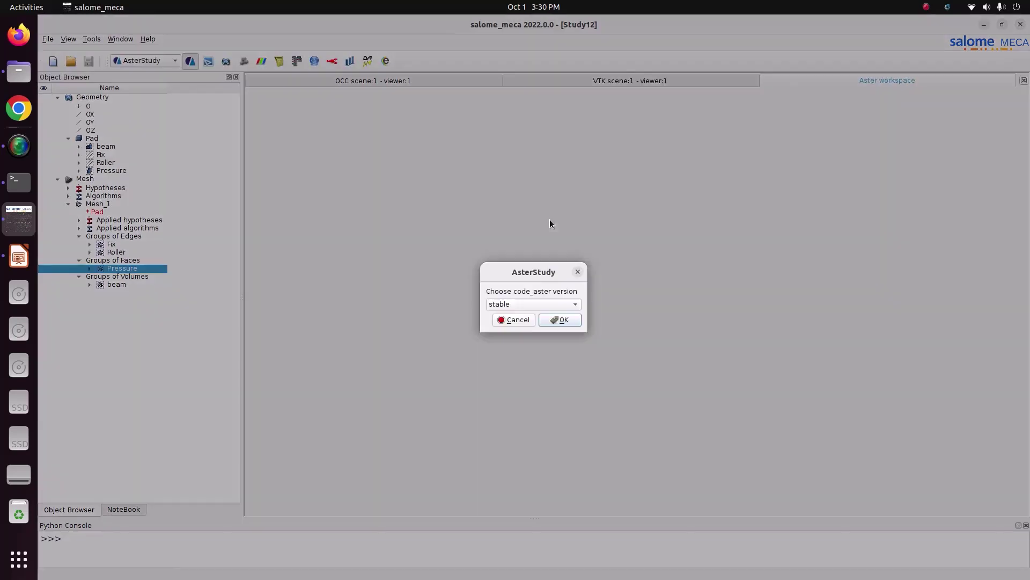
{"action": "left_click", "coordinate": [560, 320]}
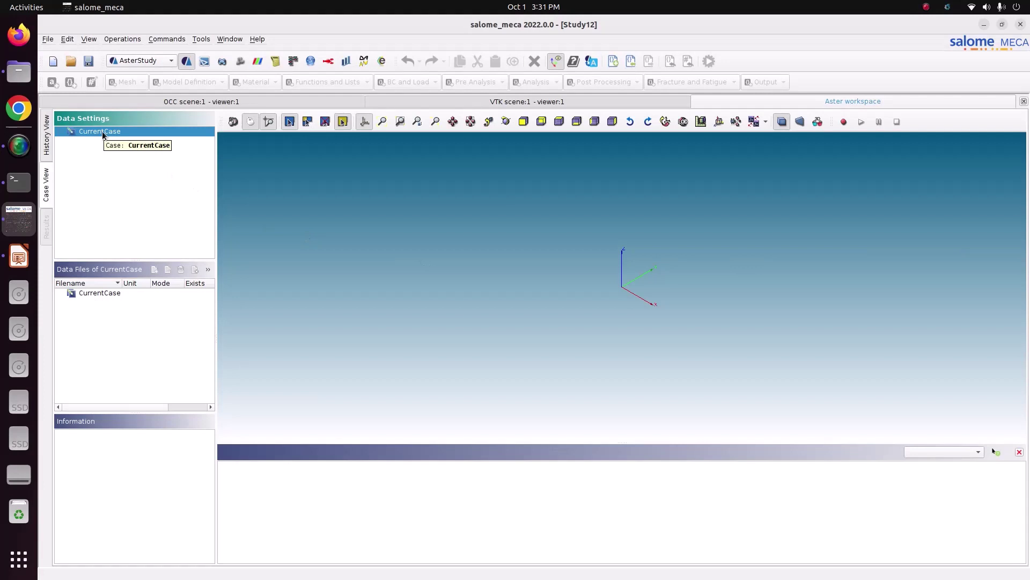
- Add an isotropic linear elasticity stage to CurrentCase with the assistant, using Mesh_1, Young's modulus 210000000000.0 and Poisson's ratio 0.3
{"action": "right_click", "coordinate": [99, 131]}
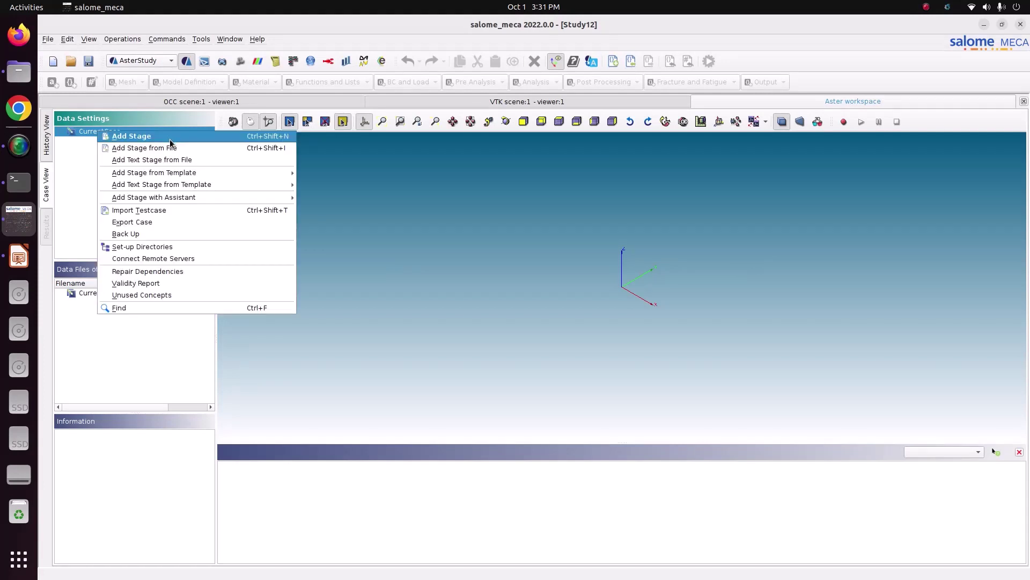
{"action": "mouse_move", "coordinate": [129, 202]}
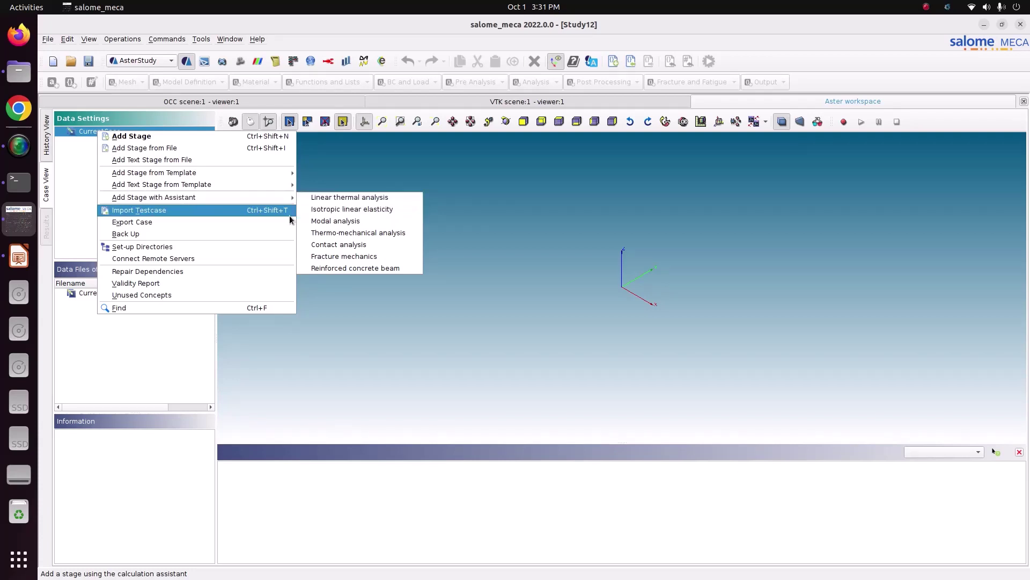
{"action": "left_click", "coordinate": [337, 213]}
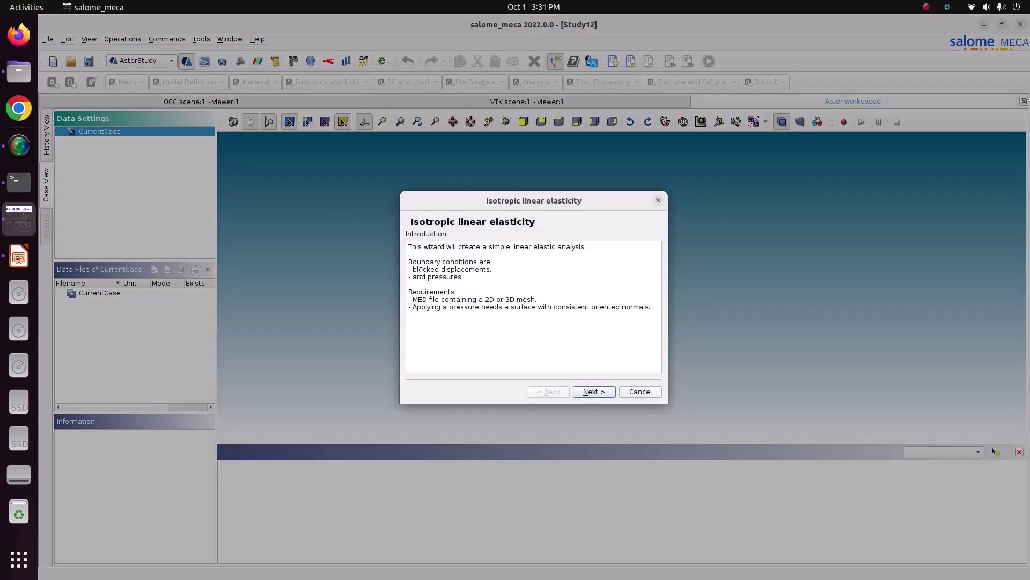
{"action": "left_click_drag", "start_coordinate": [416, 270], "coordinate": [482, 276]}
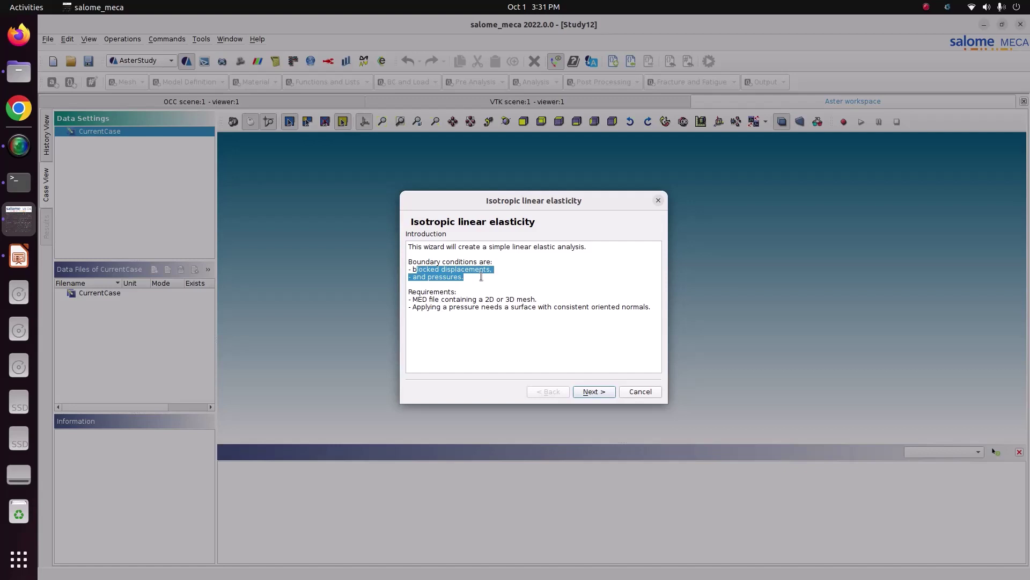
{"action": "left_click", "coordinate": [596, 391]}
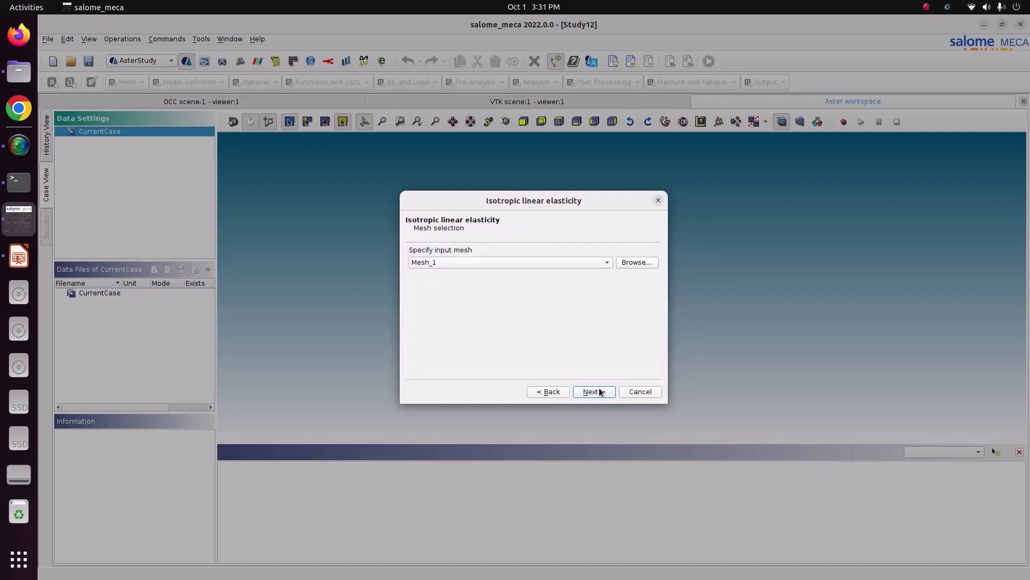
{"action": "left_click", "coordinate": [600, 393]}
{"action": "left_click", "coordinate": [600, 392]}
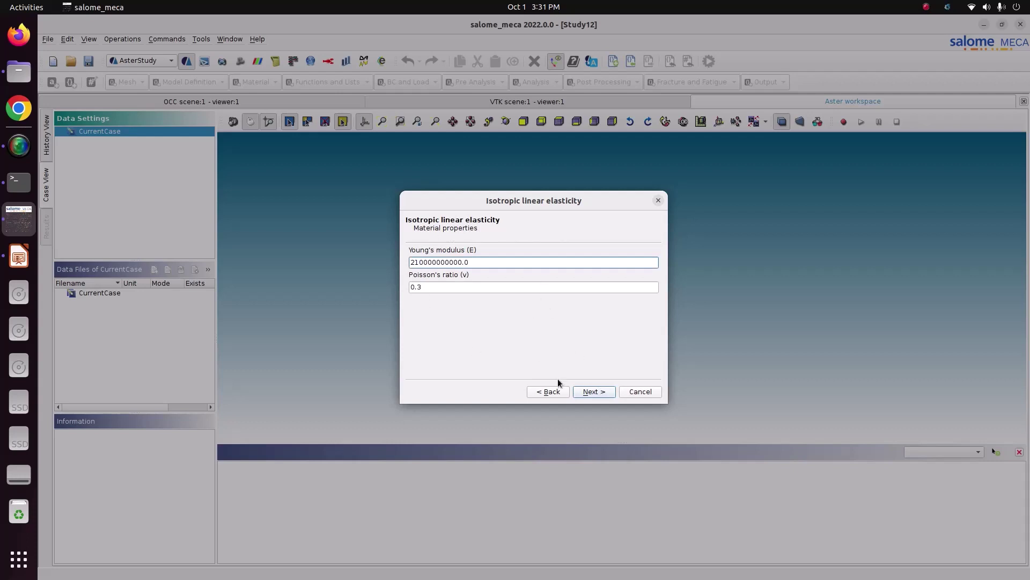
{"action": "left_click", "coordinate": [588, 392]}
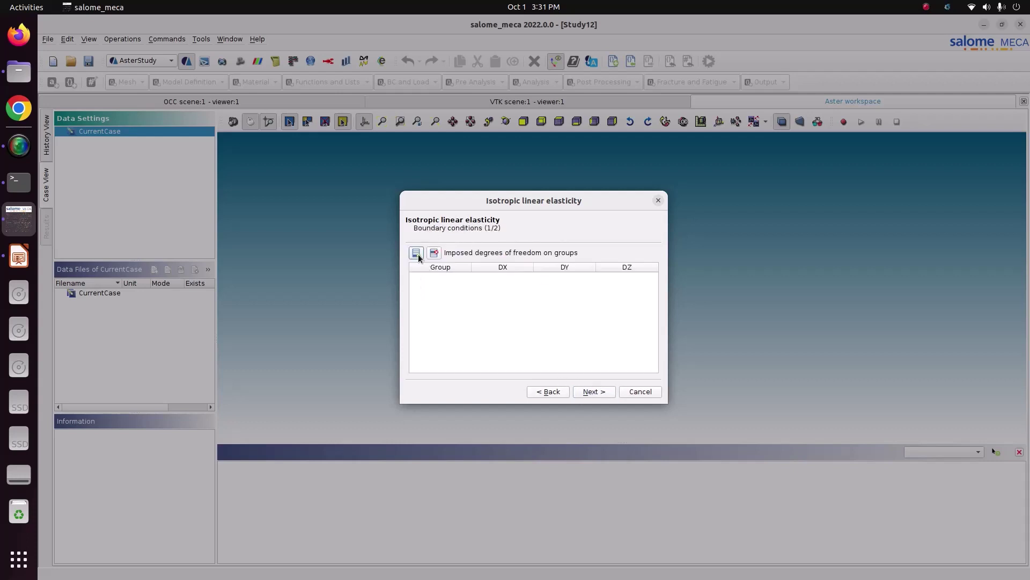
- Add two imposed degrees of freedom entries and constrain the Fix group with DX, DY and DZ set to 0
{"action": "left_click", "coordinate": [417, 253]}
{"action": "left_click", "coordinate": [417, 254]}
{"action": "left_click", "coordinate": [438, 280]}
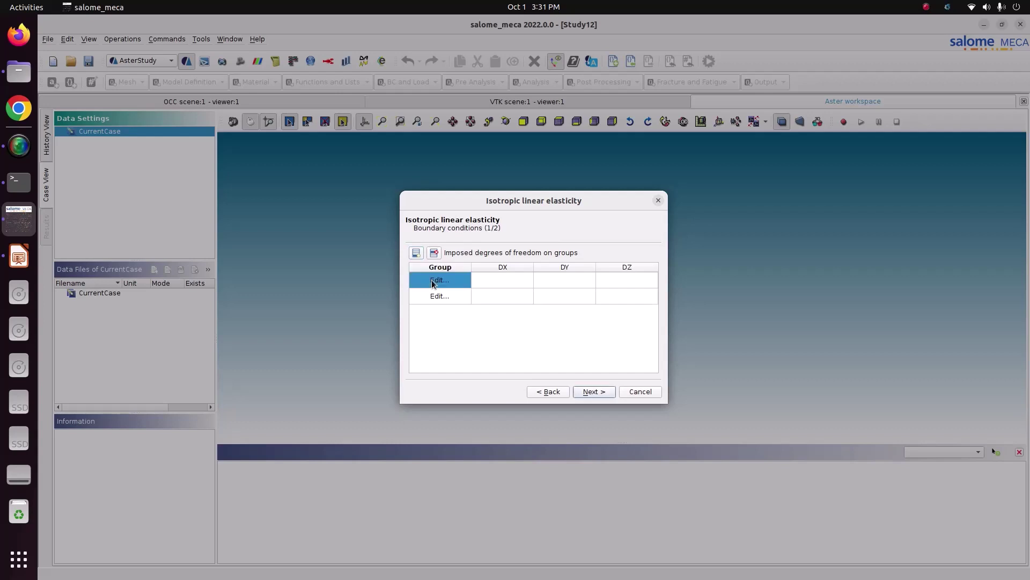
{"action": "left_click", "coordinate": [471, 253]}
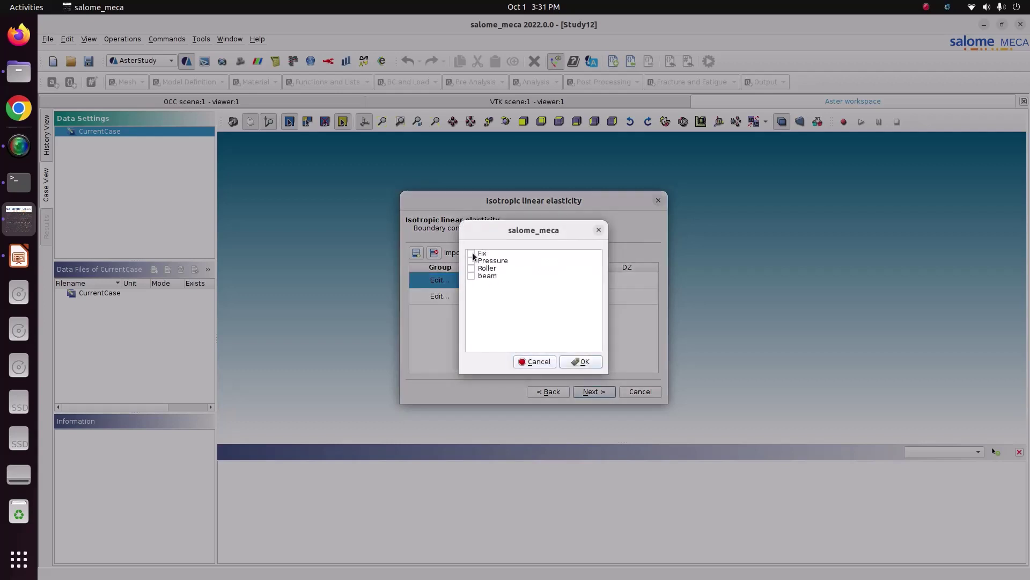
{"action": "left_click", "coordinate": [576, 362]}
{"action": "left_click", "coordinate": [501, 281]}
{"action": "type", "text": "0"}
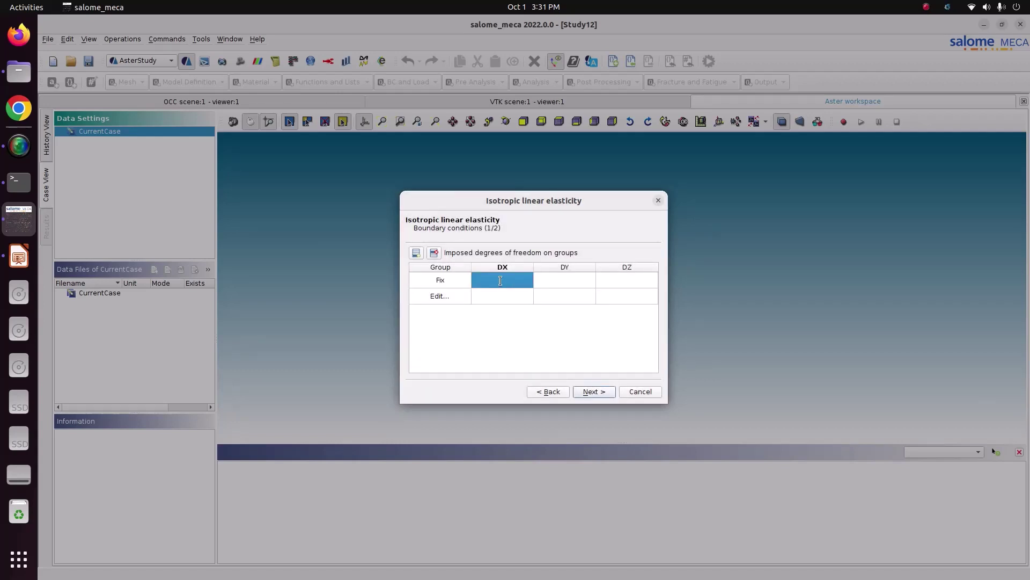
{"action": "left_click", "coordinate": [559, 275]}
{"action": "type", "text": "0"}
{"action": "left_click", "coordinate": [629, 281]}
- Constrain the Roller group with DX and DY set to 0 and DZ left empty, consulting the beam diagram in the Impress slides
{"action": "left_click", "coordinate": [506, 299]}
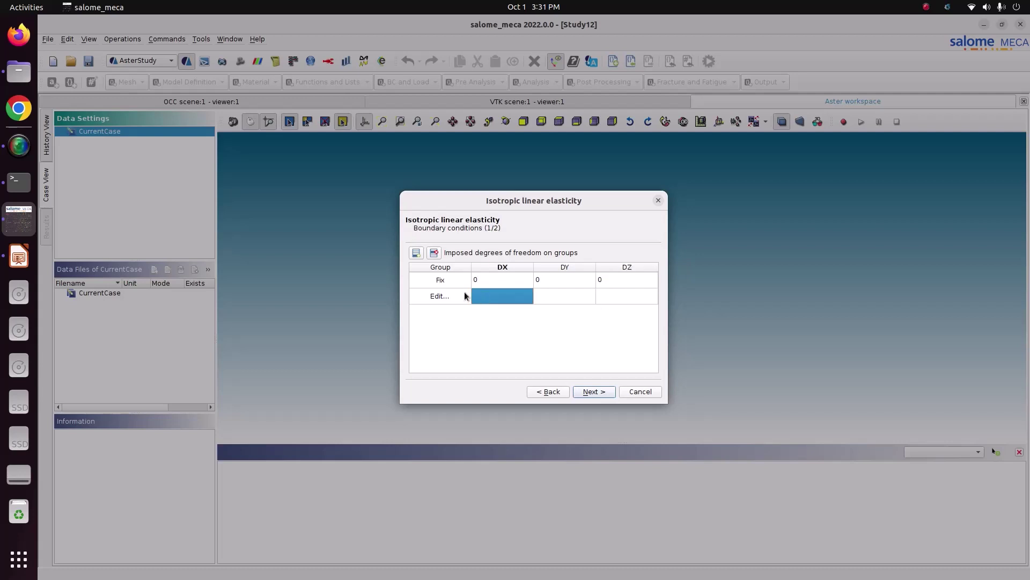
{"action": "left_click", "coordinate": [464, 294]}
{"action": "left_click", "coordinate": [471, 268]}
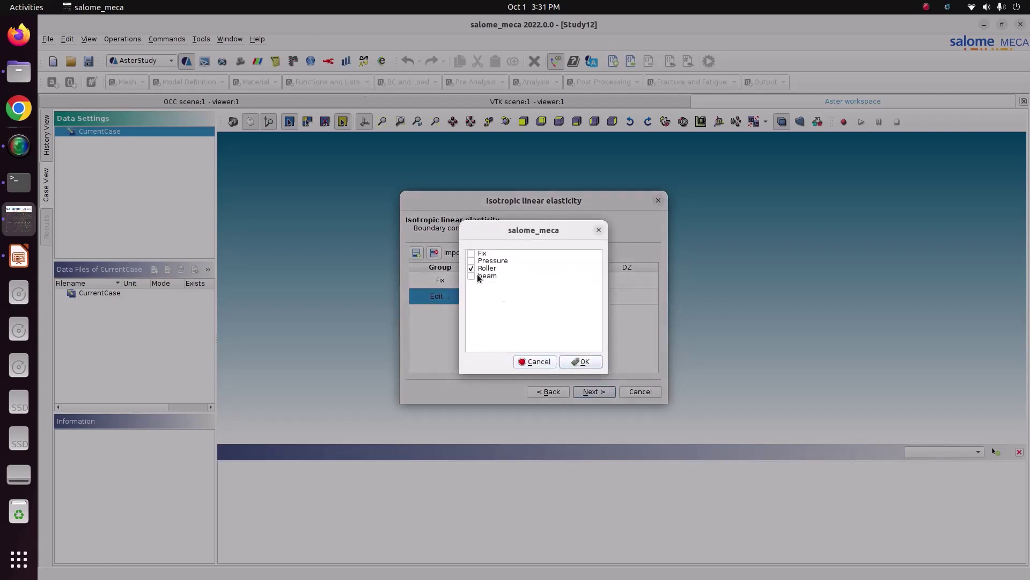
{"action": "left_click", "coordinate": [577, 362]}
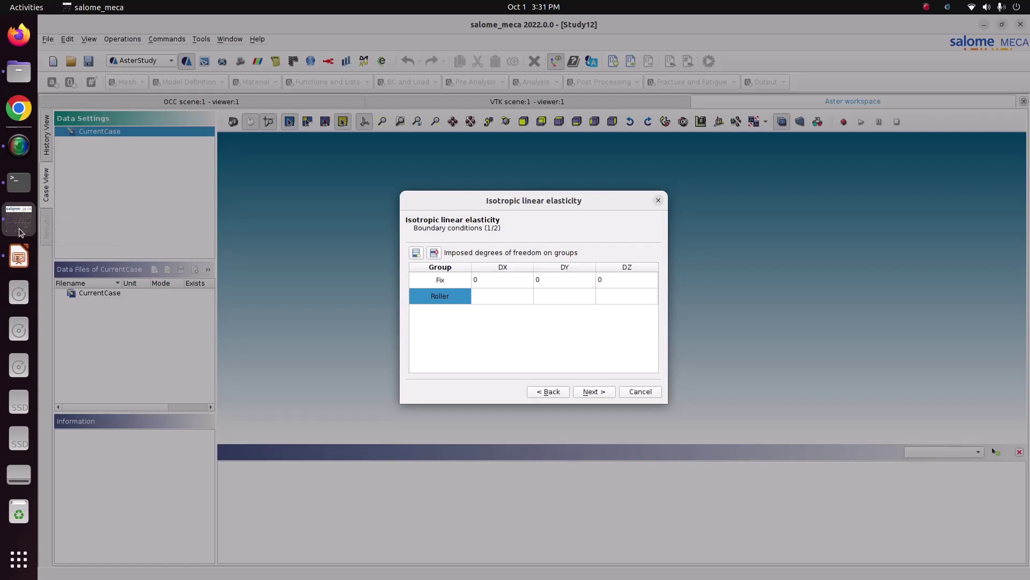
{"action": "left_click", "coordinate": [19, 257]}
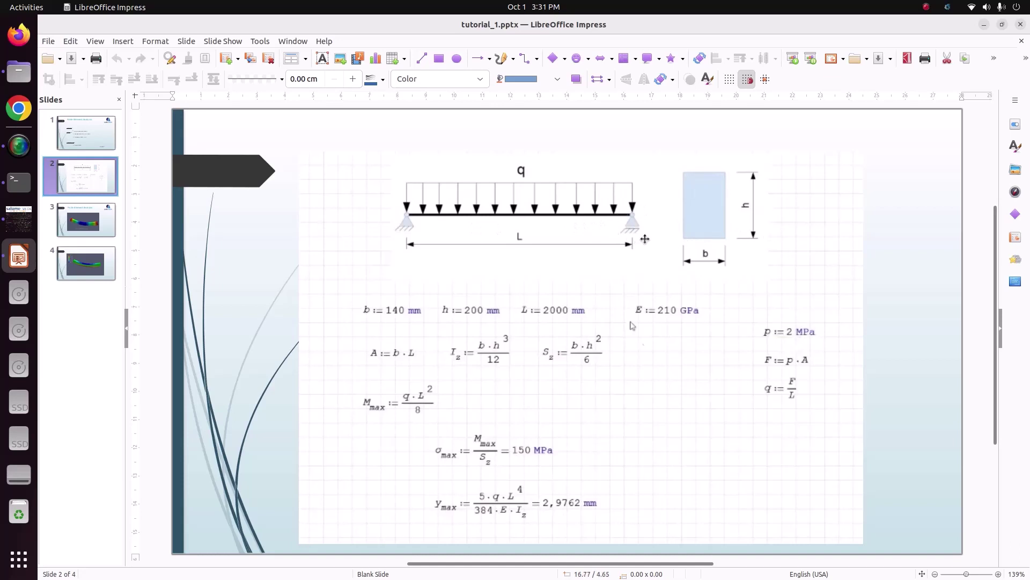
{"action": "left_click", "coordinate": [19, 217]}
{"action": "left_click", "coordinate": [508, 295]}
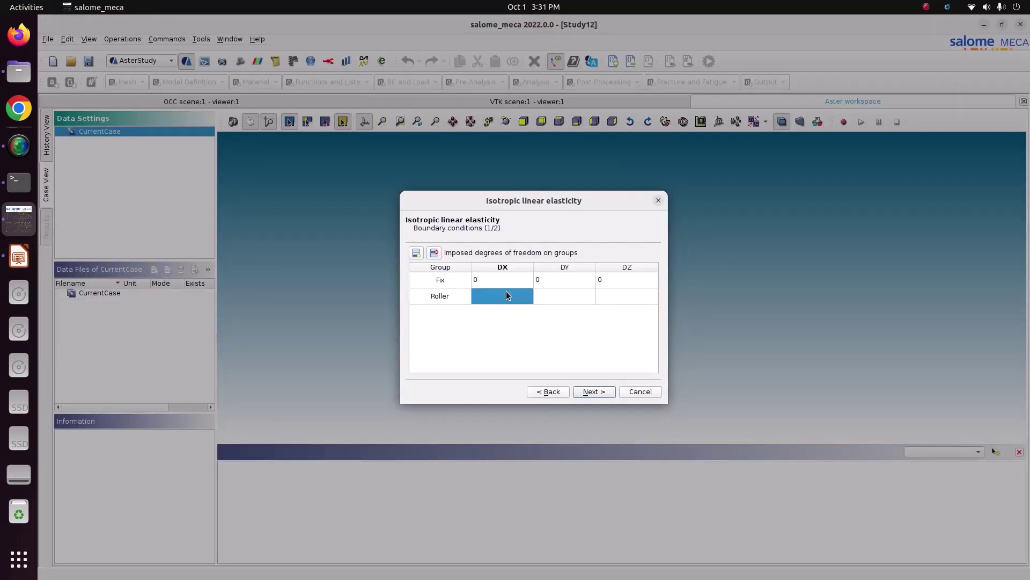
{"action": "type", "text": "0"}
{"action": "left_click", "coordinate": [545, 294]}
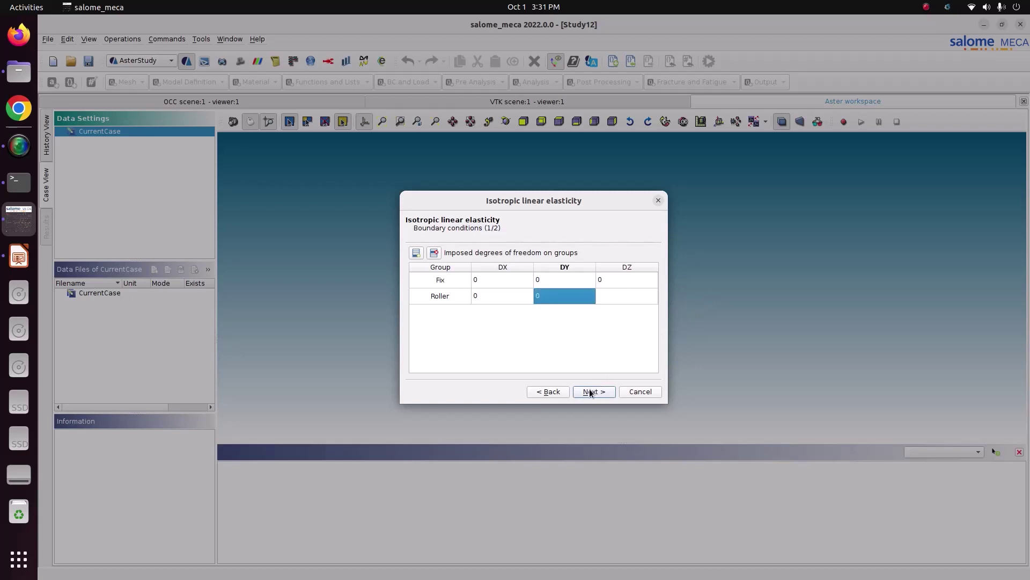
{"action": "left_click", "coordinate": [614, 301]}
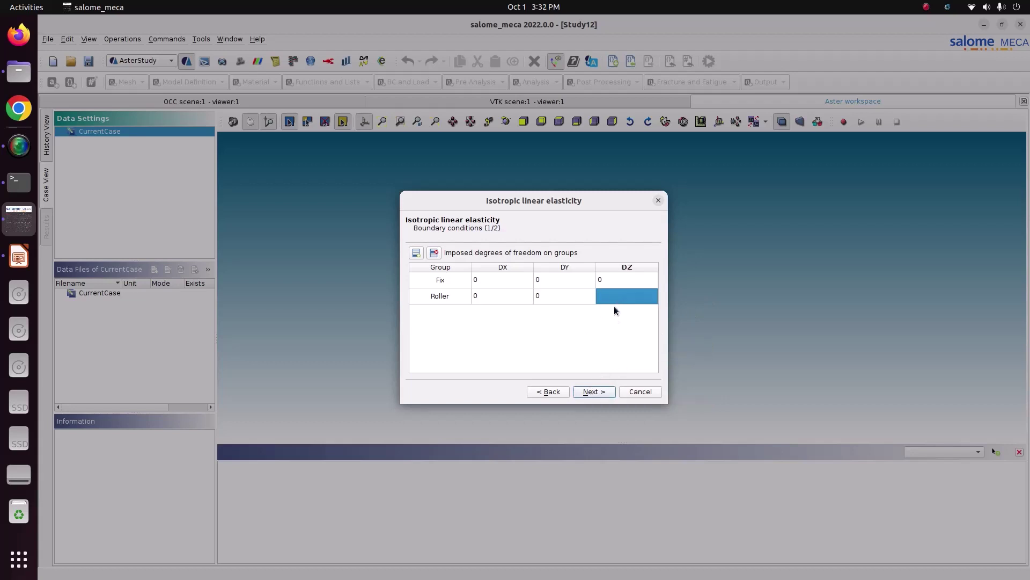
{"action": "left_click", "coordinate": [593, 391]}
- Apply a pressure of 2e6 to the Pressure group, checking the load value in the Impress slides
{"action": "left_click", "coordinate": [416, 253]}
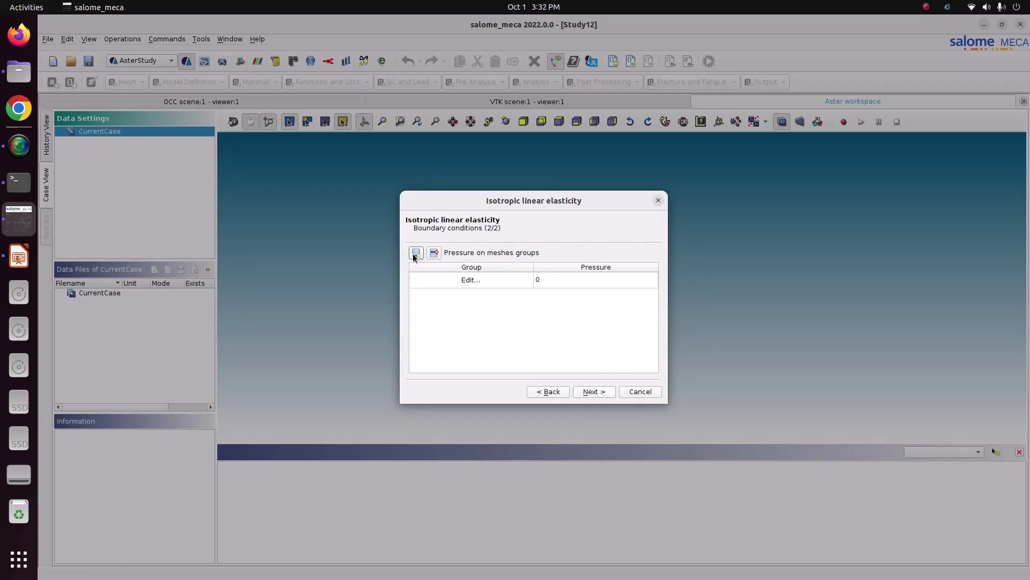
{"action": "left_click", "coordinate": [461, 281]}
{"action": "left_click", "coordinate": [471, 261]}
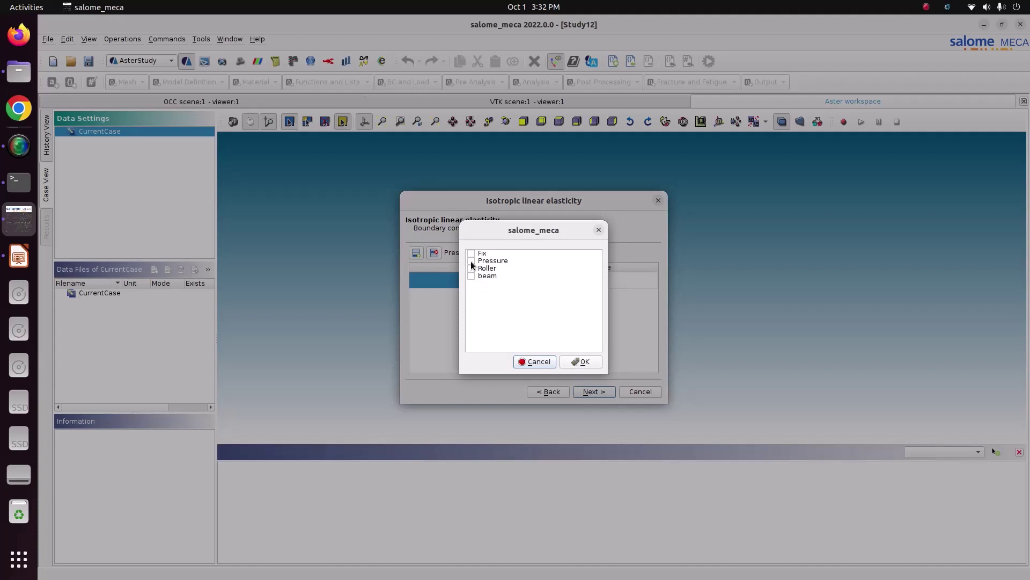
{"action": "left_click", "coordinate": [583, 361]}
{"action": "left_click", "coordinate": [569, 280]}
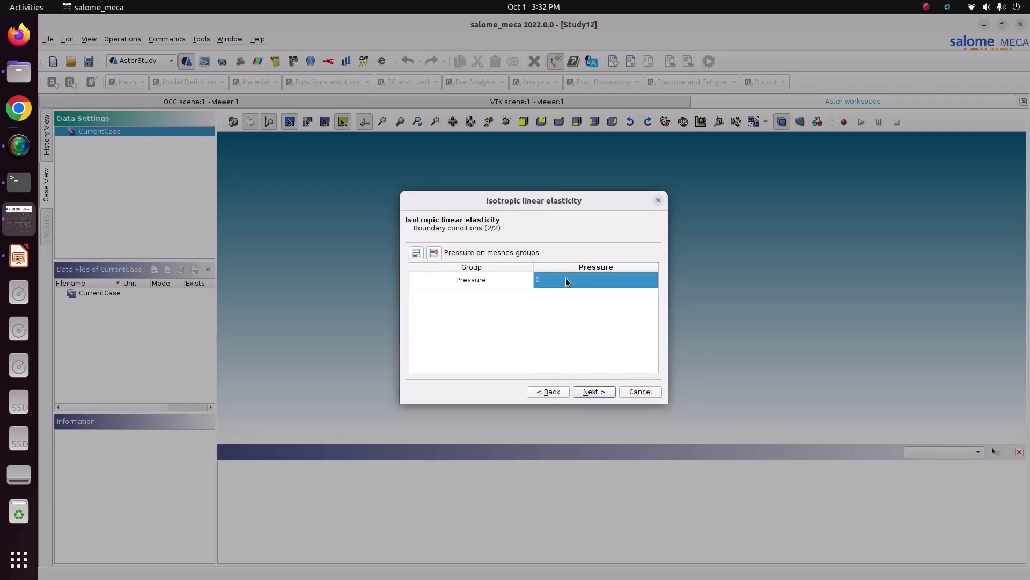
{"action": "left_click", "coordinate": [16, 258]}
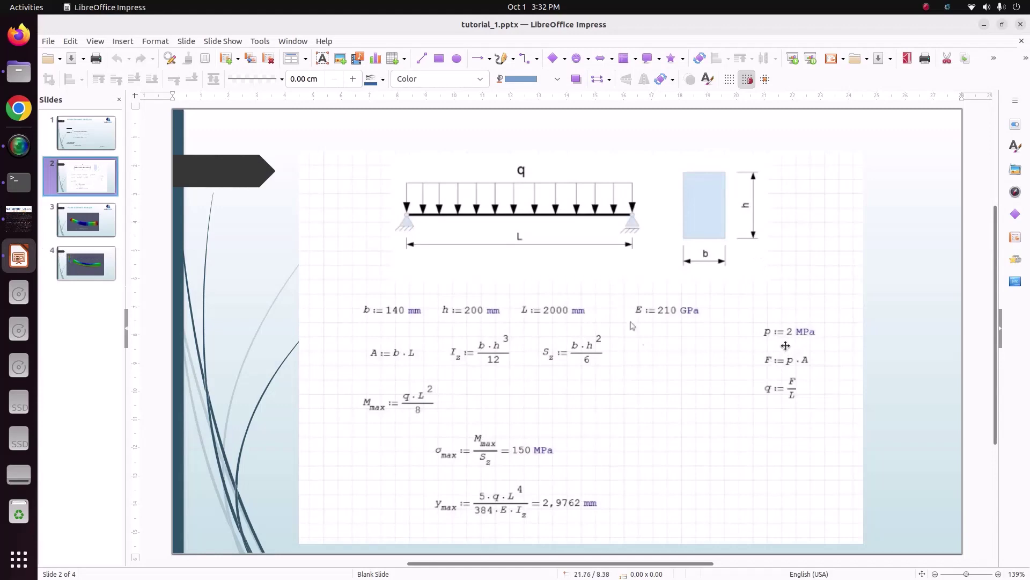
{"action": "left_click", "coordinate": [19, 217]}
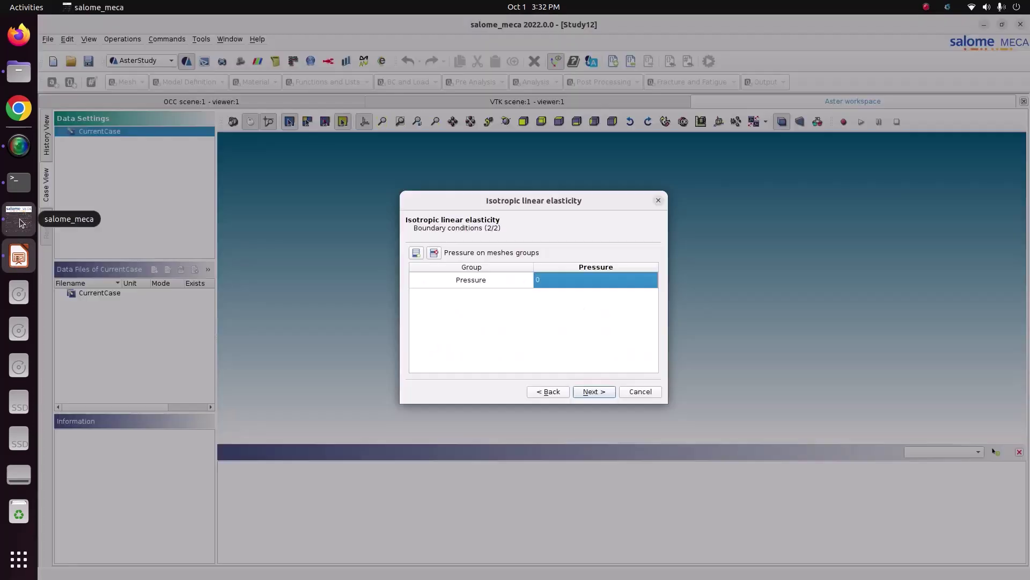
{"action": "double_click", "coordinate": [599, 281]}
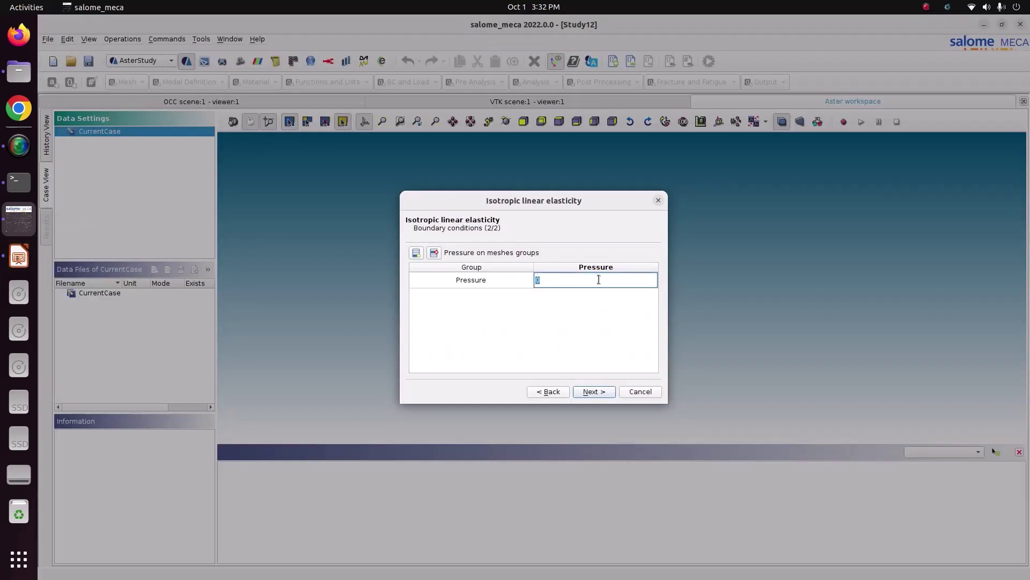
{"action": "type", "text": "2e6"}
{"action": "key", "text": "Return"}
{"action": "left_click", "coordinate": [593, 392]}
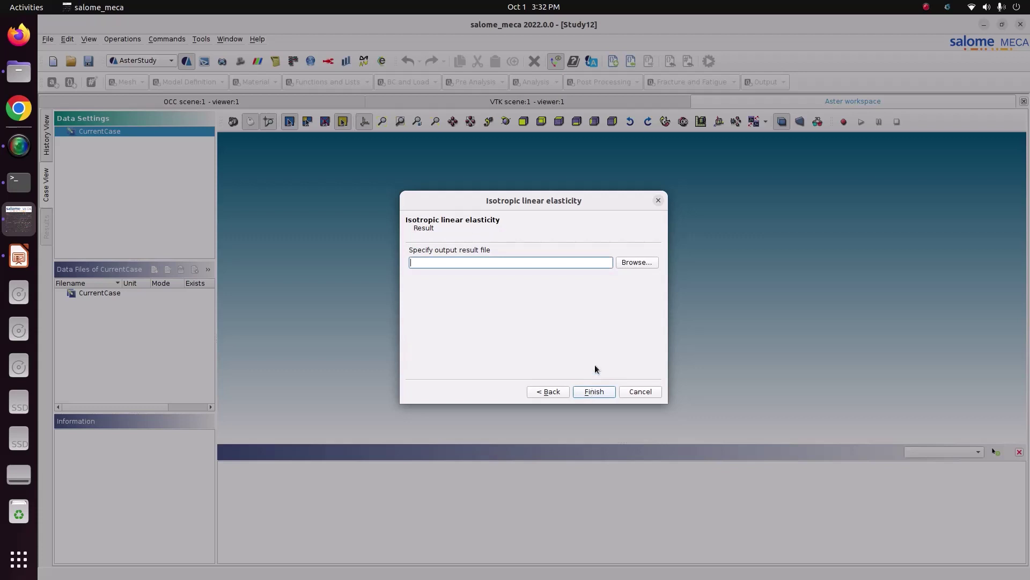
- Set the output result file to result_beam.rmed in Pictures/CODE_ASTER/bending_simply_spported_beam and finish the isotropic linear elasticity assistant
{"action": "left_click", "coordinate": [629, 262]}
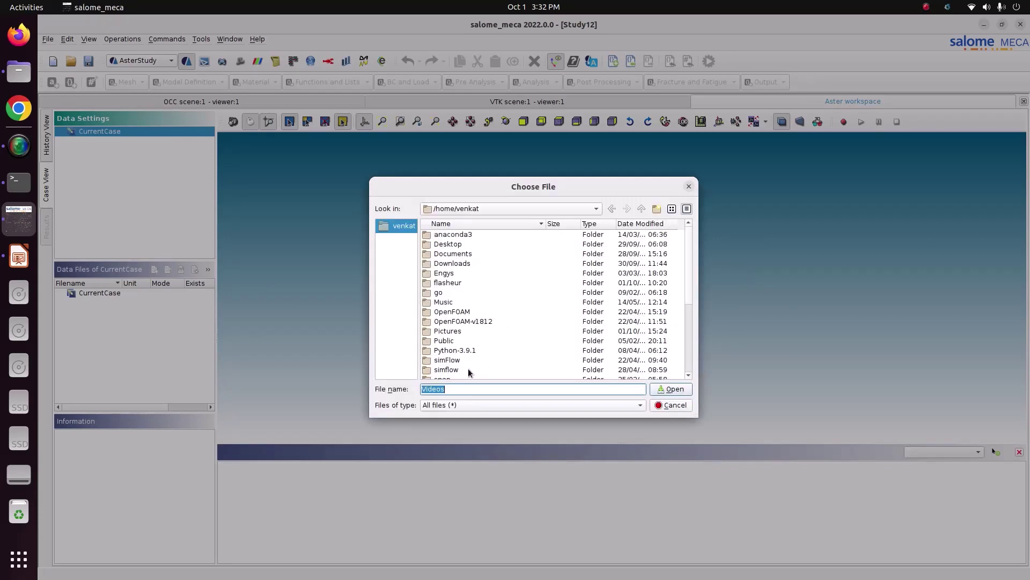
{"action": "double_click", "coordinate": [451, 331]}
{"action": "double_click", "coordinate": [450, 235]}
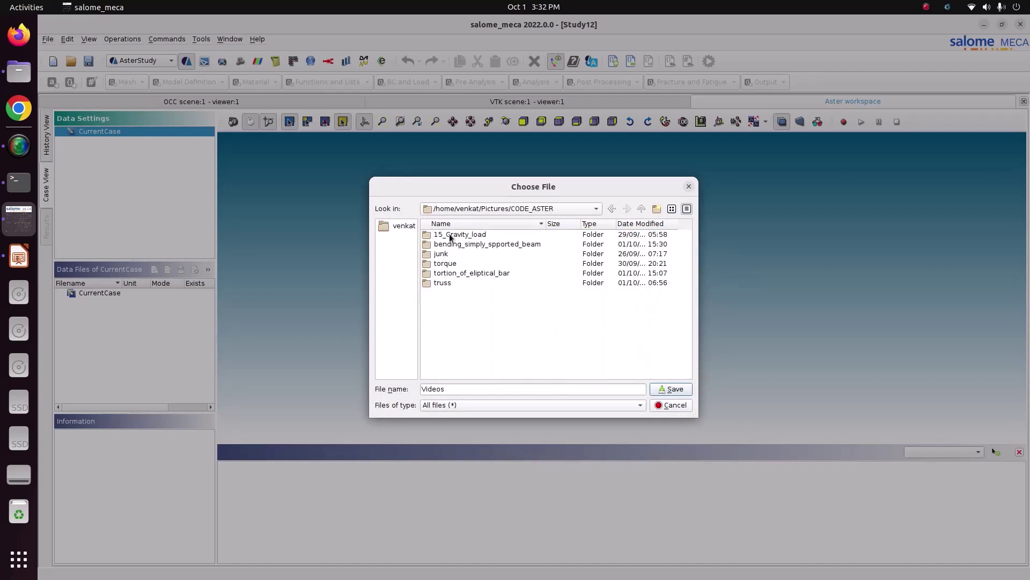
{"action": "double_click", "coordinate": [457, 245]}
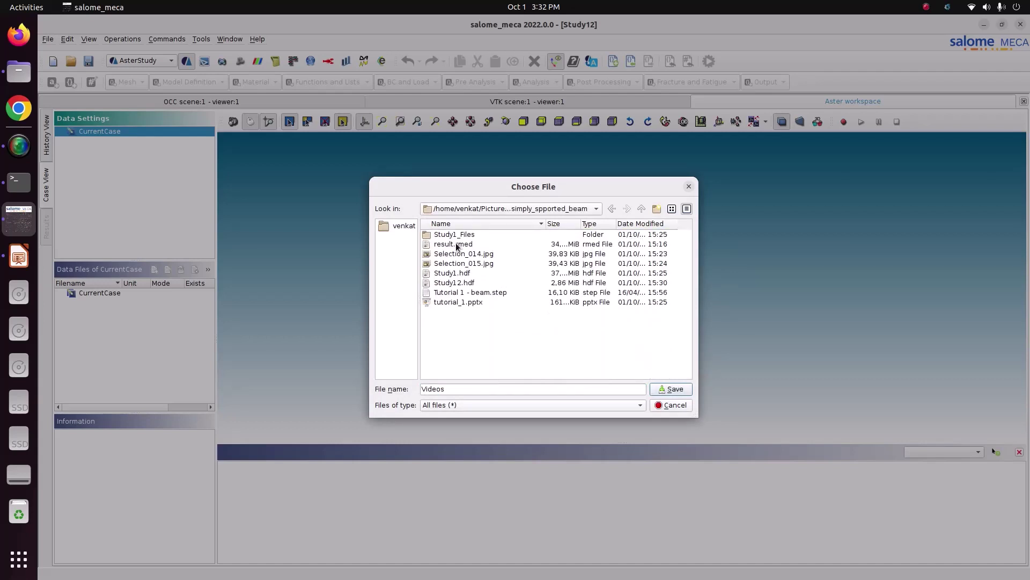
{"action": "left_click", "coordinate": [465, 384]}
{"action": "double_click", "coordinate": [464, 384]}
{"action": "type", "text": "resul"}
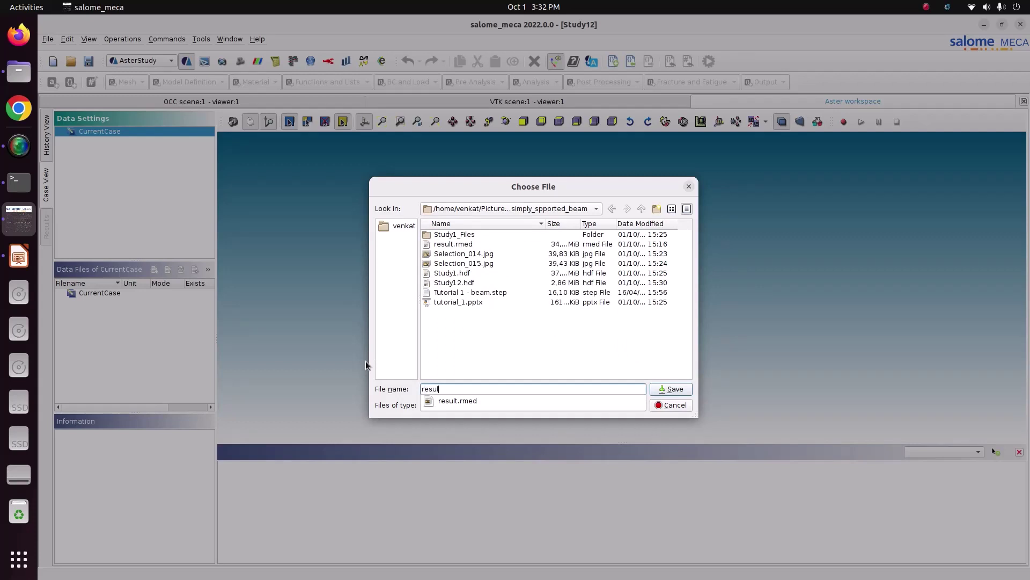
{"action": "type", "text": "t_beam."}
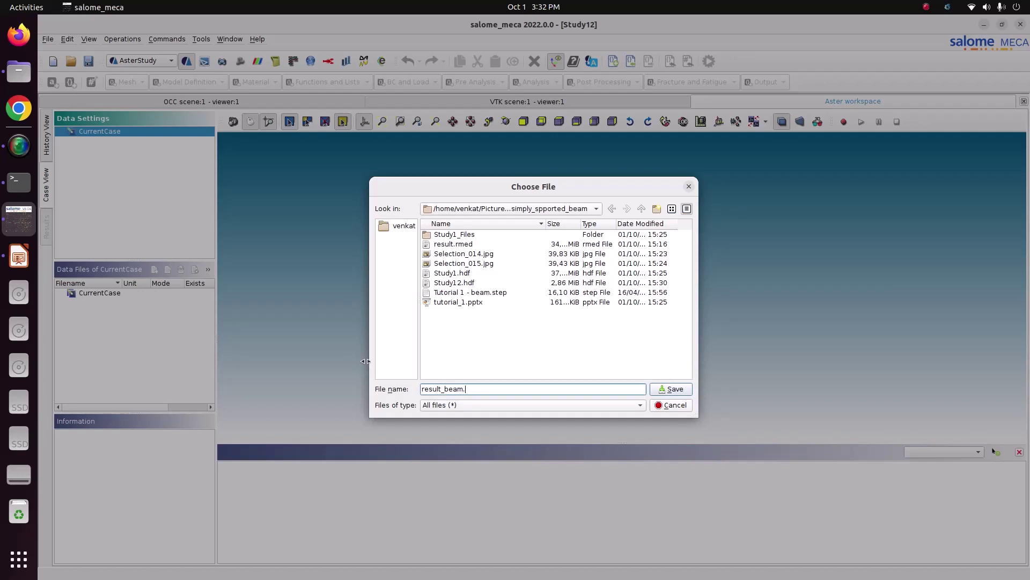
{"action": "type", "text": "rmed"}
{"action": "left_click", "coordinate": [674, 393]}
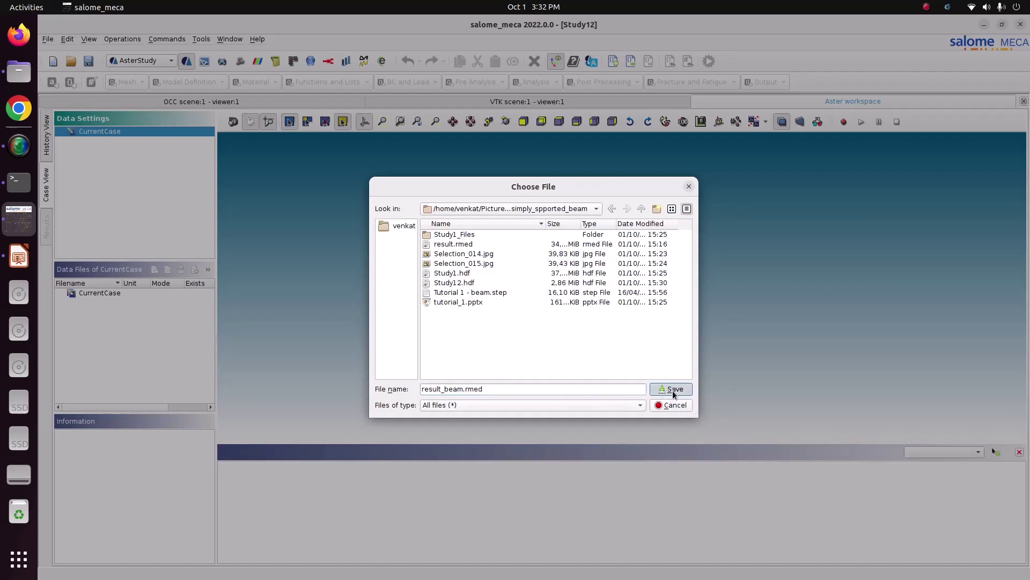
{"action": "left_click", "coordinate": [592, 391]}
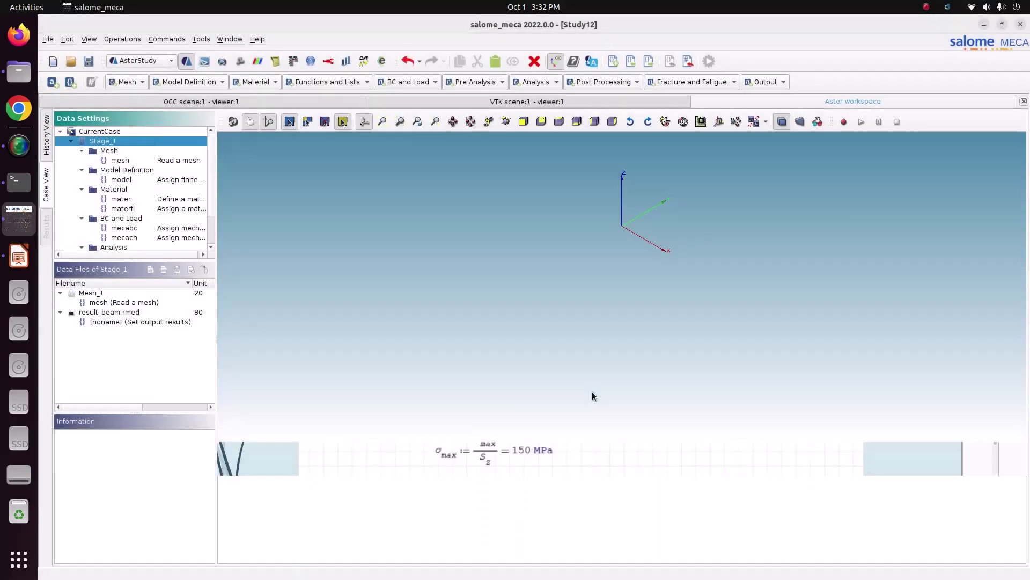
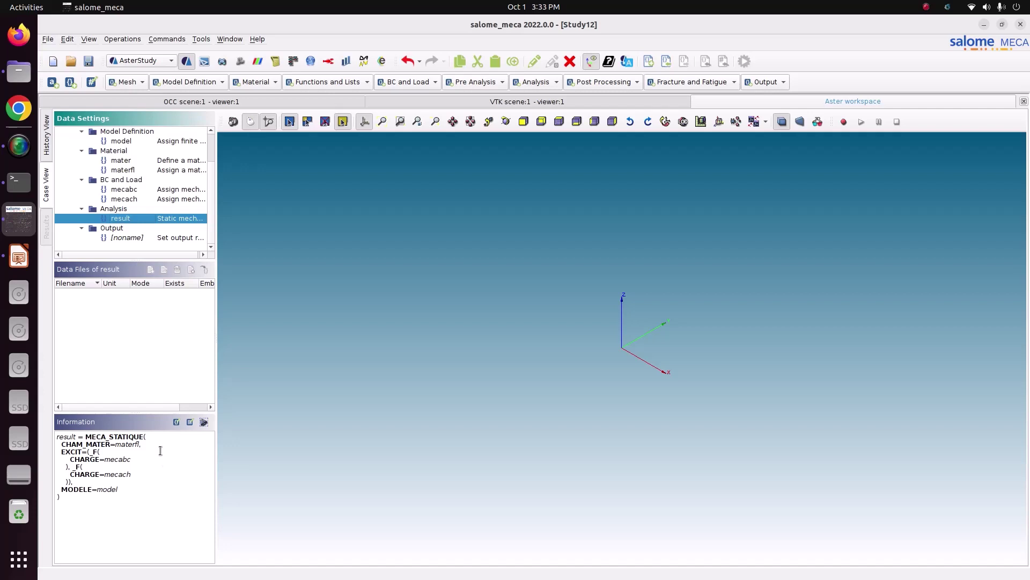
- Add a CALC_CHAMP post-processing command named result with the CONTRAINTE fields SIGM_ELNO and SIGM_NOEU
{"action": "left_click", "coordinate": [601, 81]}
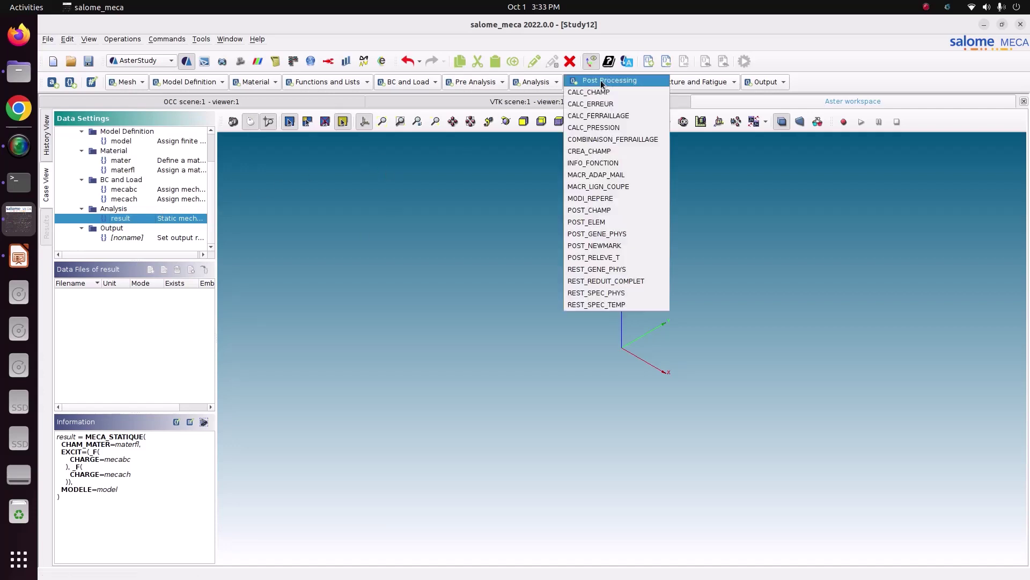
{"action": "left_click", "coordinate": [613, 91]}
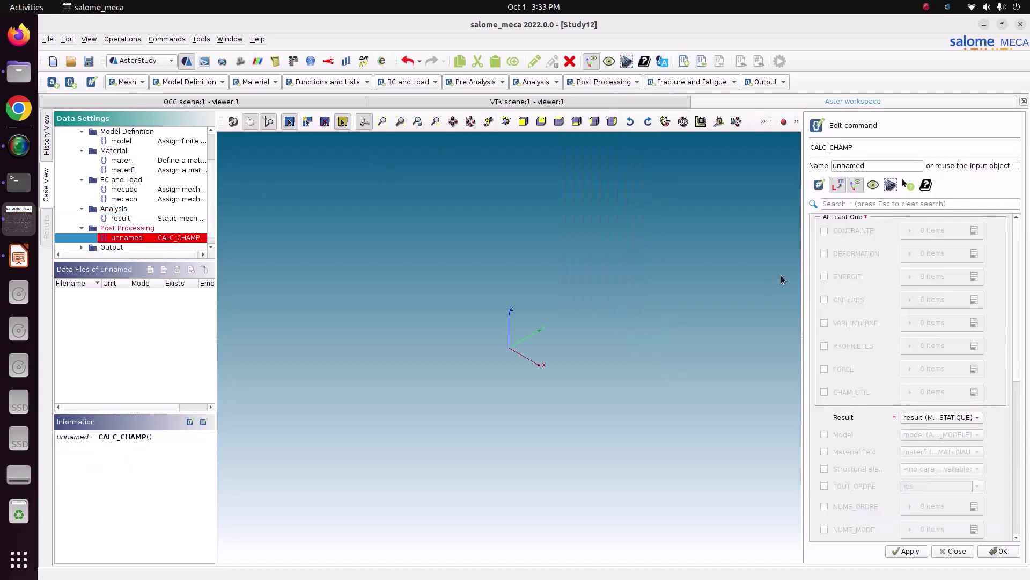
{"action": "type", "text": "result"}
{"action": "left_click", "coordinate": [825, 231]}
{"action": "left_click", "coordinate": [976, 231]}
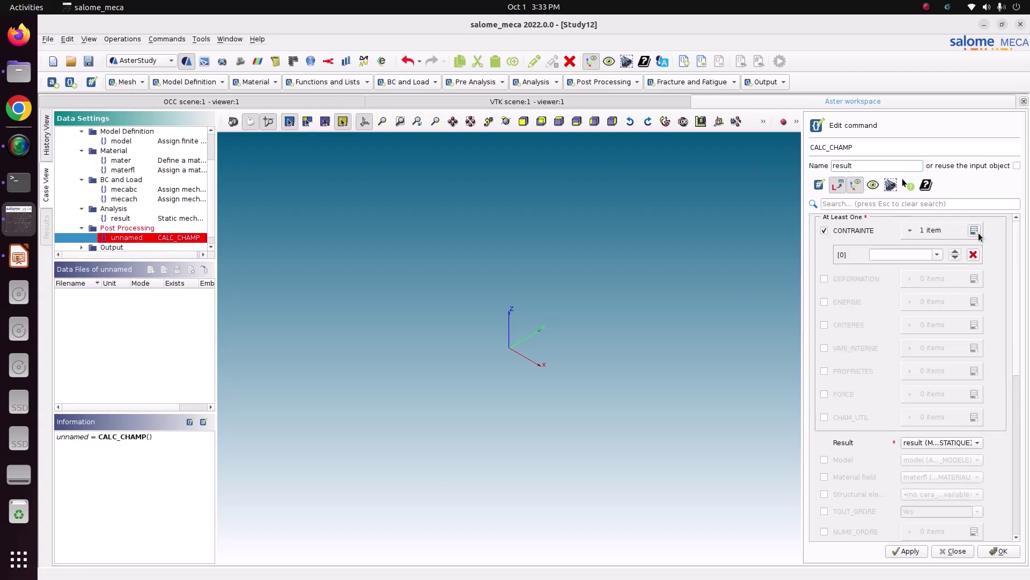
{"action": "left_click", "coordinate": [976, 231]}
{"action": "left_click", "coordinate": [937, 255]}
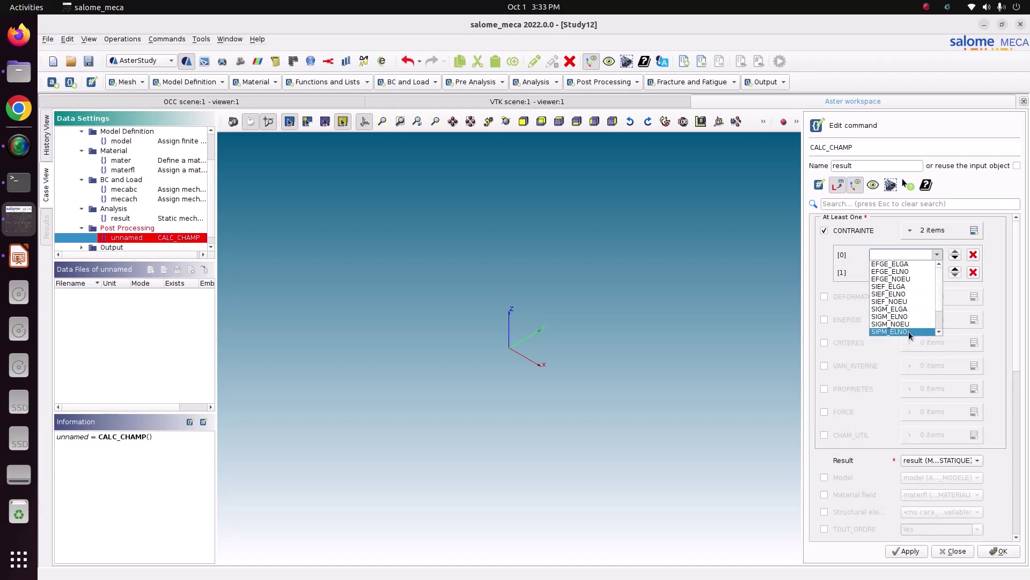
{"action": "left_click", "coordinate": [909, 316]}
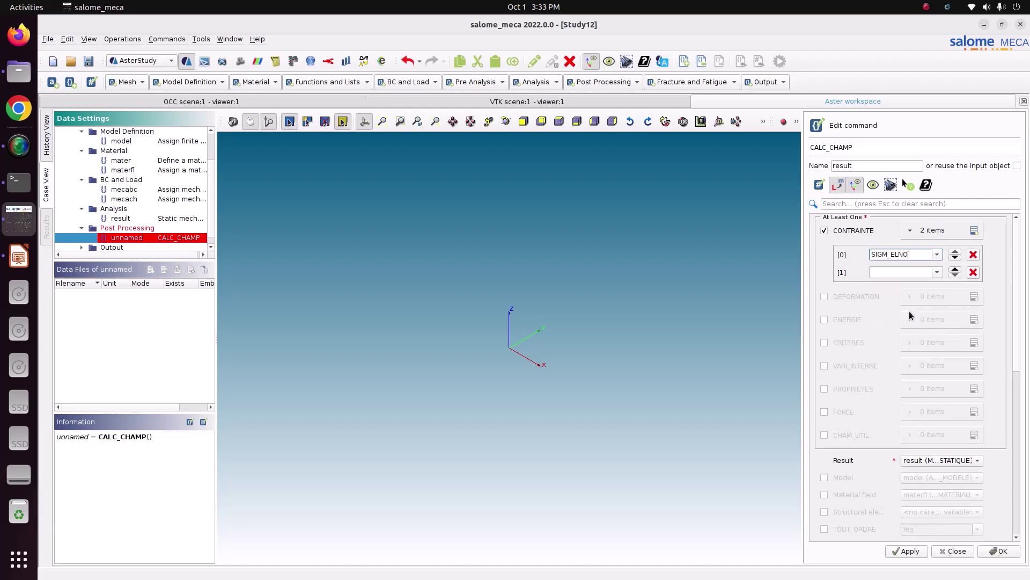
{"action": "left_click", "coordinate": [940, 272]}
{"action": "left_click", "coordinate": [910, 339]}
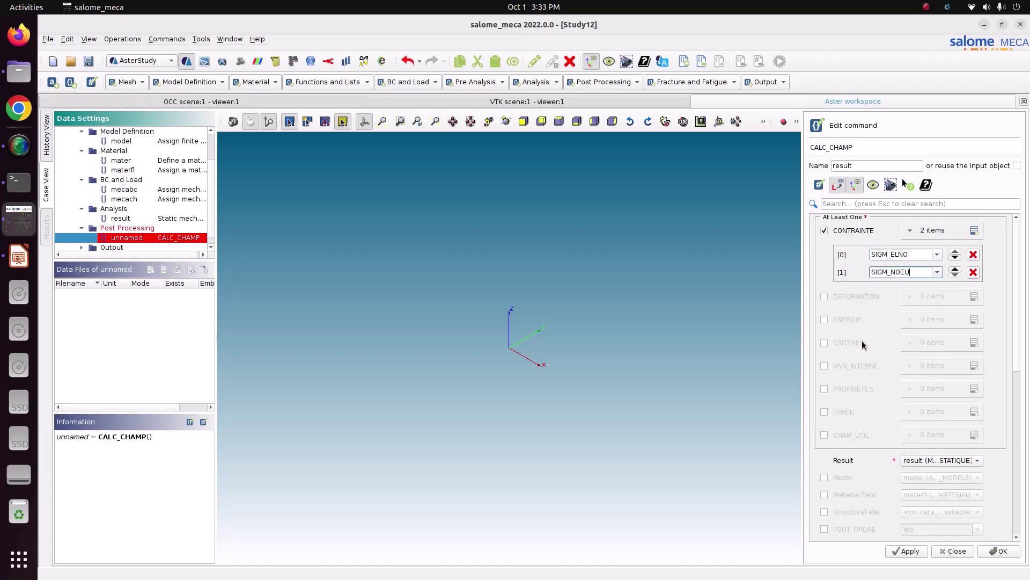
- Enable CRITERES in the CALC_CHAMP command and add the fields SIEQ_ELNO and SIEQ_NOEU
{"action": "left_click", "coordinate": [842, 342]}
{"action": "left_click", "coordinate": [974, 343]}
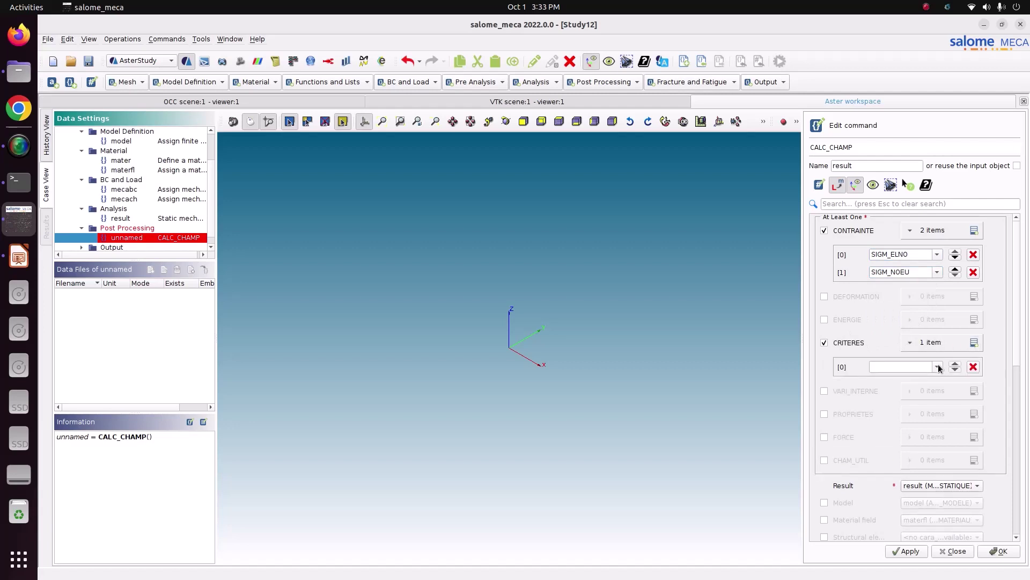
{"action": "left_click", "coordinate": [937, 366]}
{"action": "scroll", "coordinate": [912, 432], "scroll_direction": "down", "scroll_amount": 1}
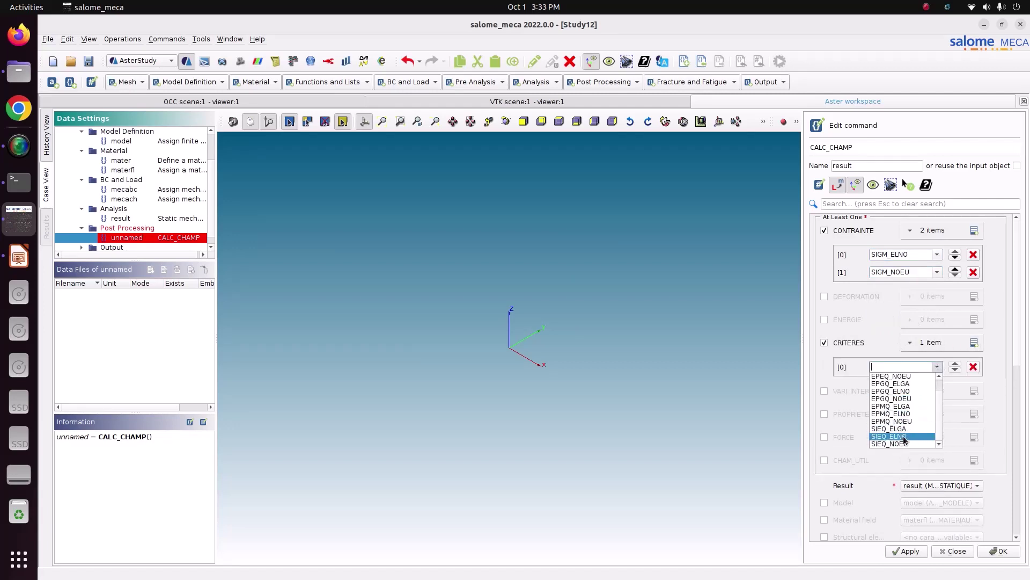
{"action": "left_click", "coordinate": [913, 435]}
{"action": "left_click", "coordinate": [973, 343]}
{"action": "left_click", "coordinate": [943, 385]}
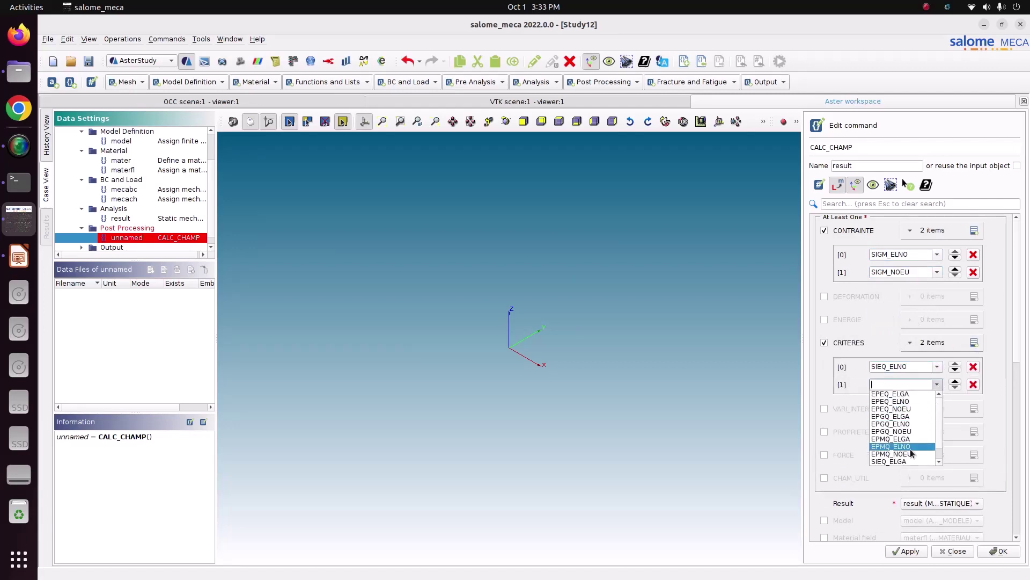
{"action": "left_click", "coordinate": [908, 461]}
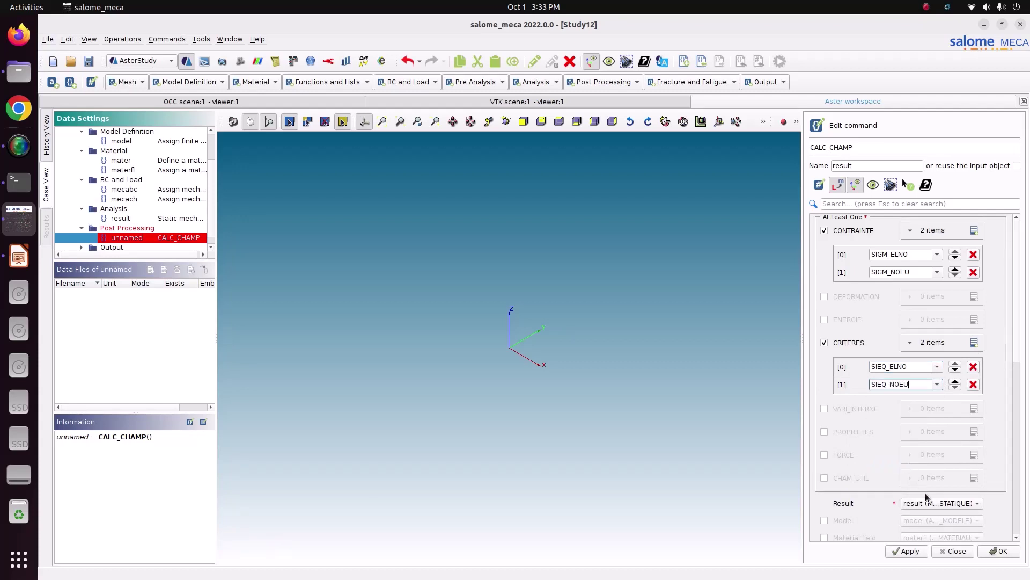
- Include the model and the materfl material field in the CALC_CHAMP command and confirm it
{"action": "left_click", "coordinate": [842, 523]}
{"action": "scroll", "coordinate": [838, 509], "scroll_direction": "down", "scroll_amount": 3}
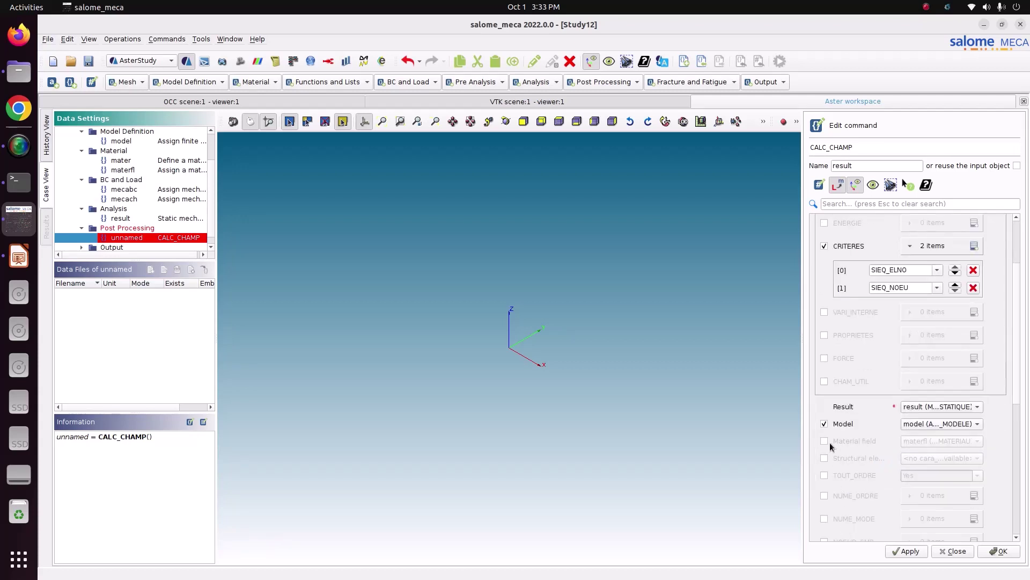
{"action": "left_click", "coordinate": [841, 439]}
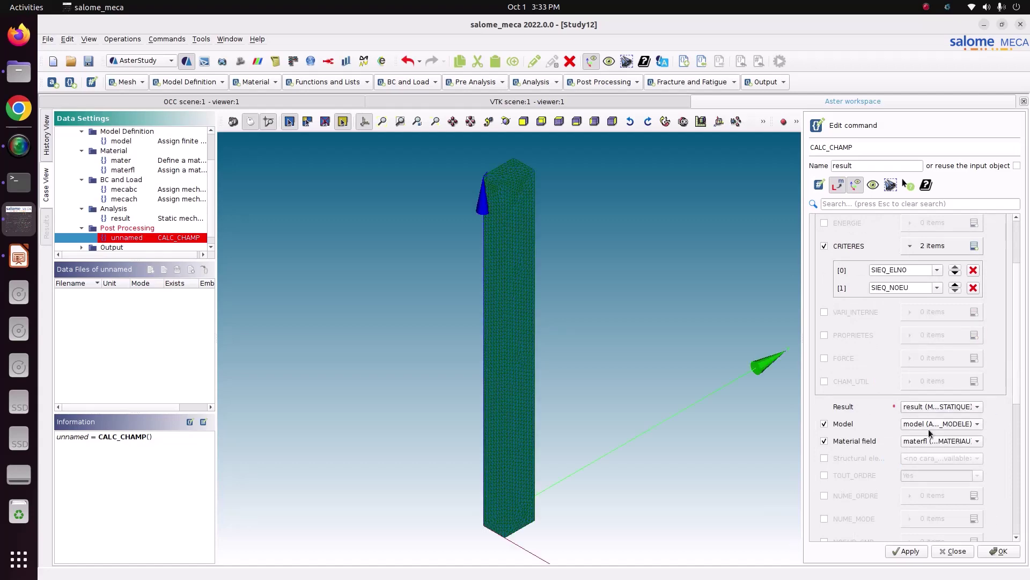
{"action": "left_click", "coordinate": [997, 549]}
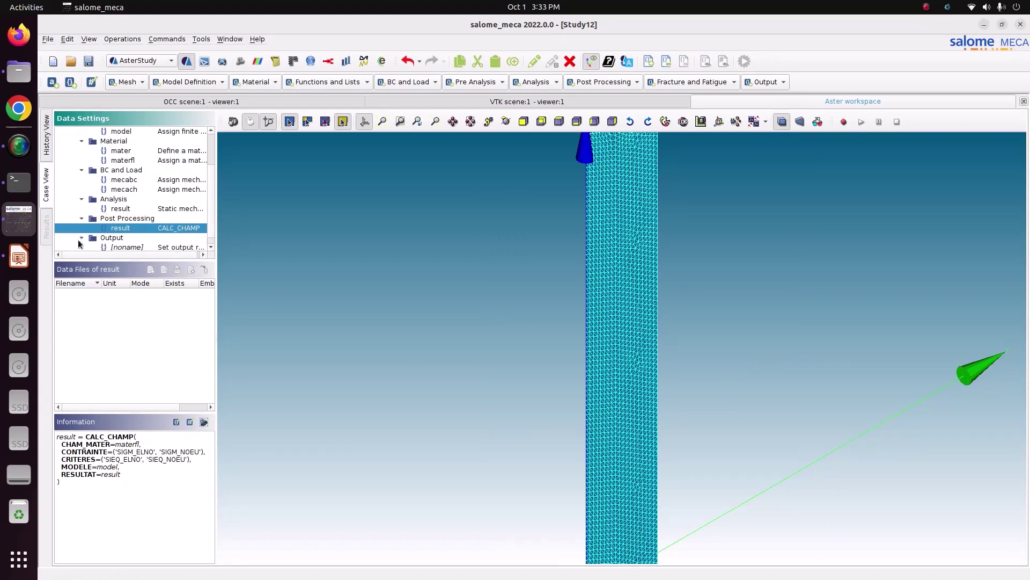
- Edit the output results command to export result (CALC_CHAMP) together with the mesh (LIRE_MAILLAGE), and save the study
{"action": "double_click", "coordinate": [131, 247]}
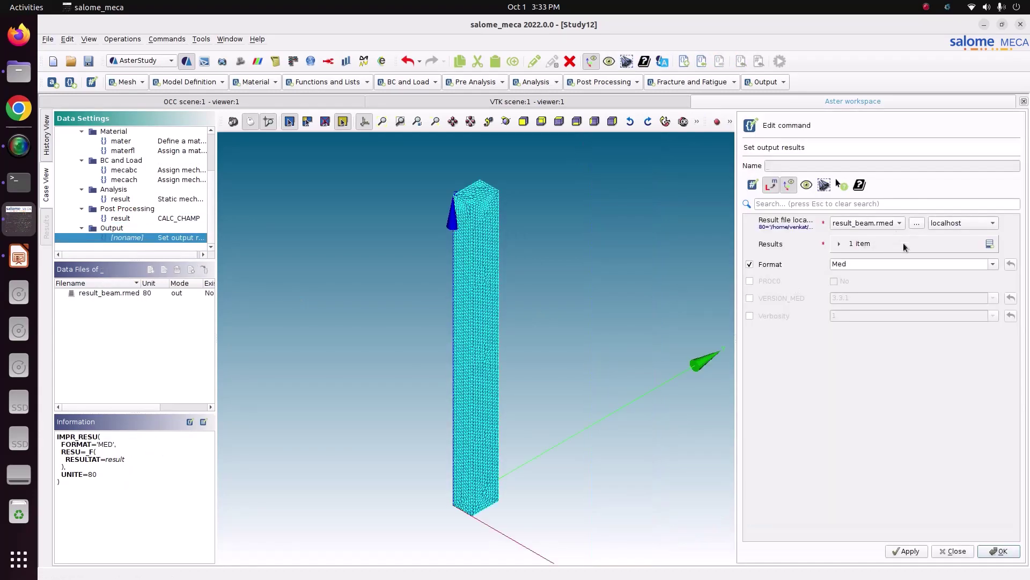
{"action": "left_click", "coordinate": [903, 242]}
{"action": "left_click", "coordinate": [901, 268]}
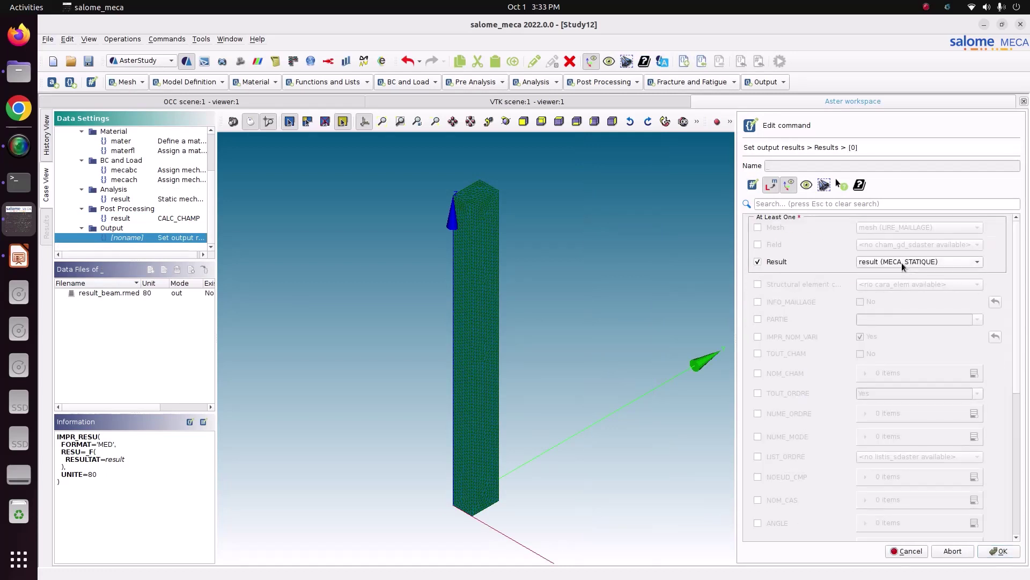
{"action": "left_click", "coordinate": [901, 262]}
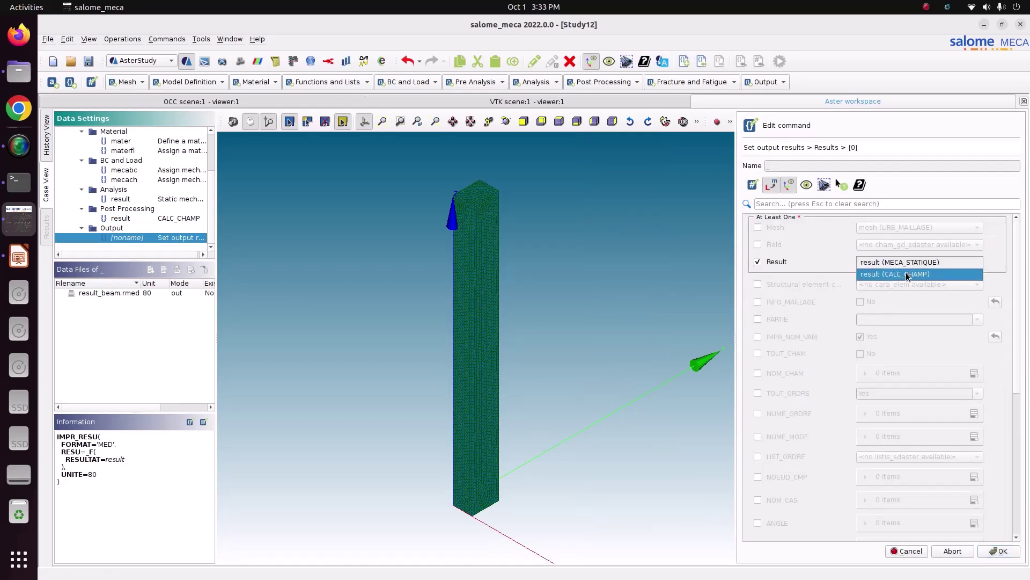
{"action": "left_click", "coordinate": [907, 274]}
{"action": "left_click", "coordinate": [777, 228]}
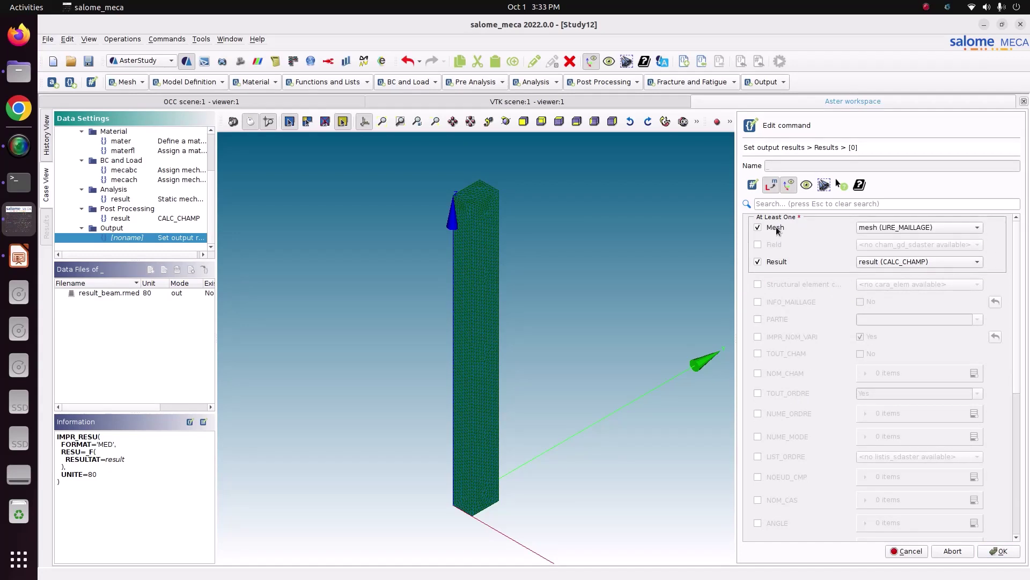
{"action": "left_click", "coordinate": [984, 549]}
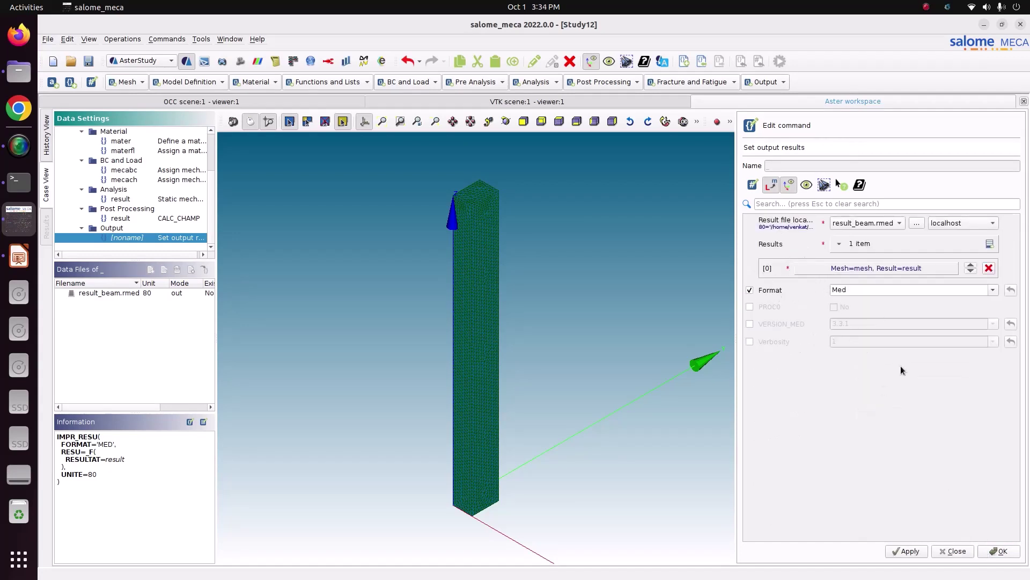
{"action": "left_click", "coordinate": [908, 551]}
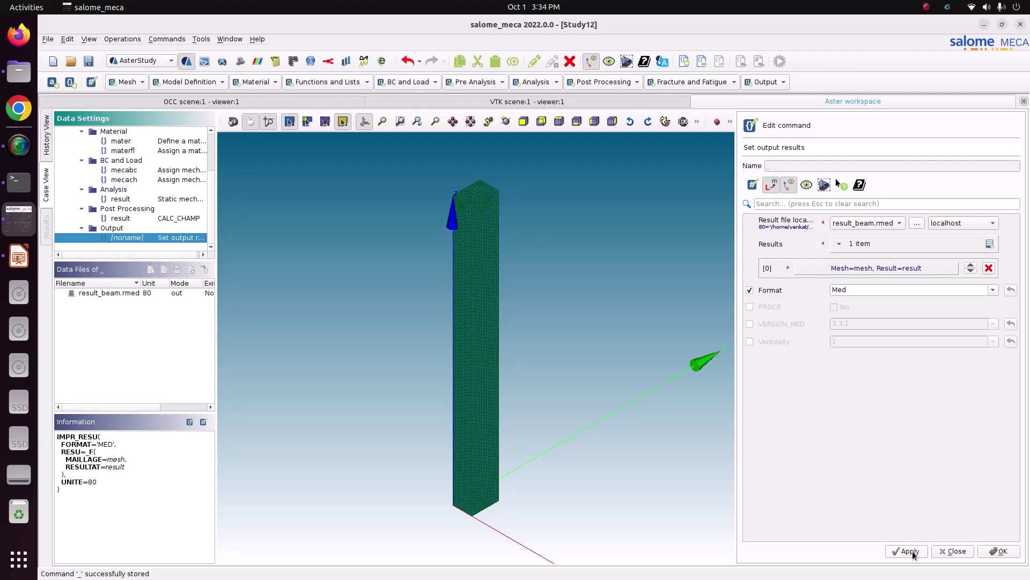
{"action": "left_click", "coordinate": [991, 554]}
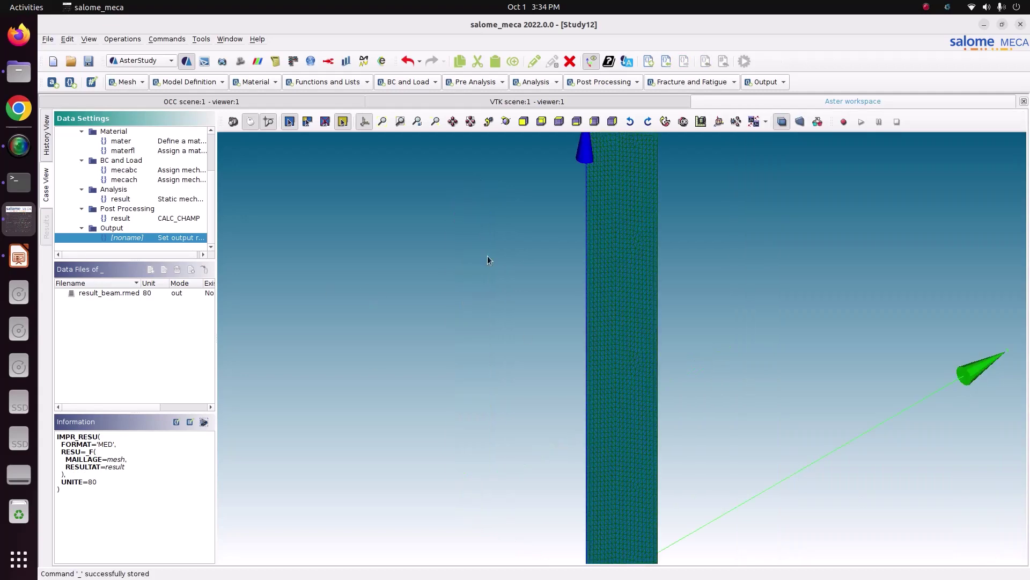
{"action": "left_click", "coordinate": [86, 62]}
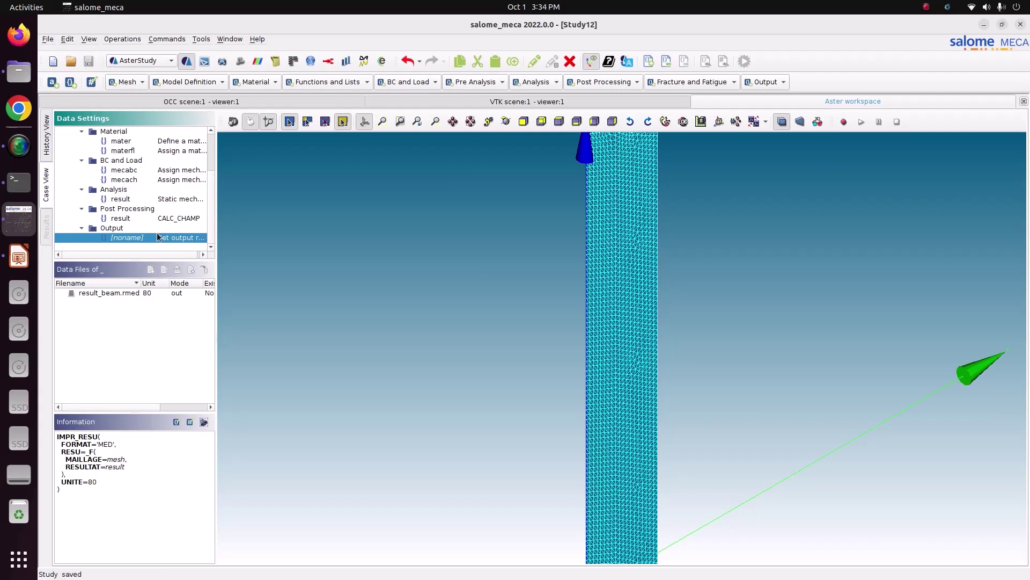
- Run Stage_1 of CurrentCase as RunCase_1 with its Reusable option switched off and auto refresh every 5s
{"action": "left_click", "coordinate": [48, 144]}
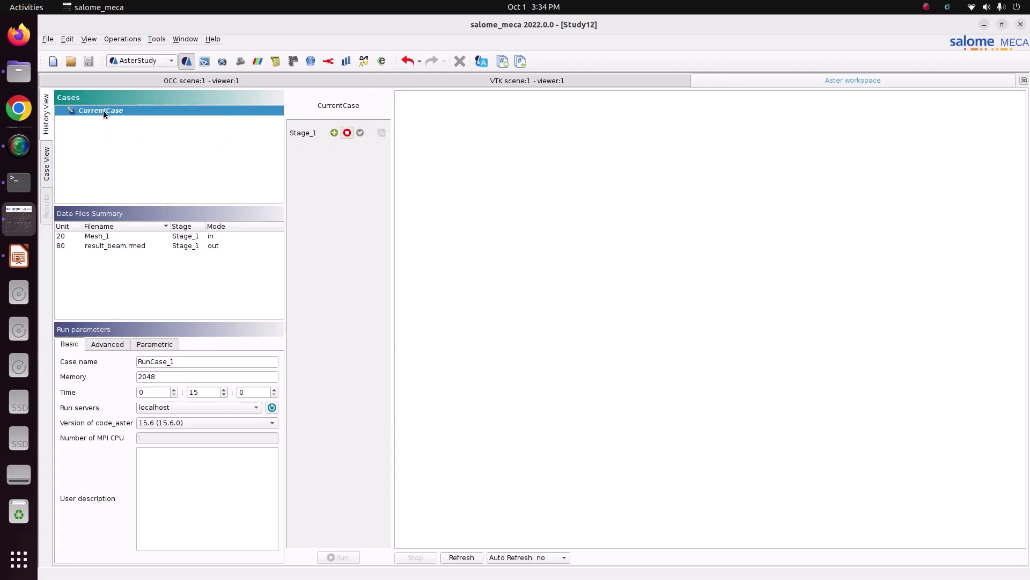
{"action": "left_click", "coordinate": [333, 133]}
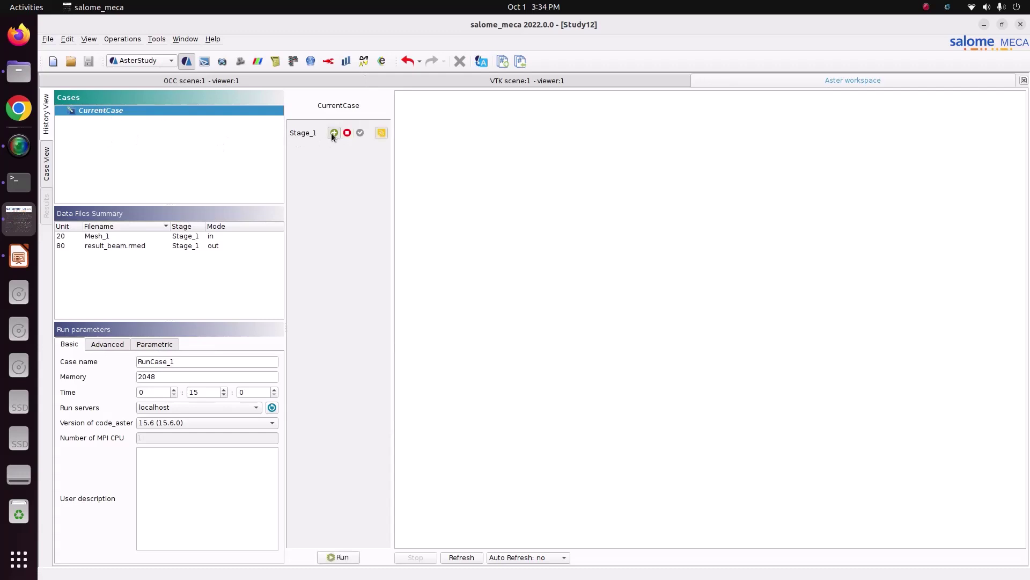
{"action": "left_click", "coordinate": [381, 135]}
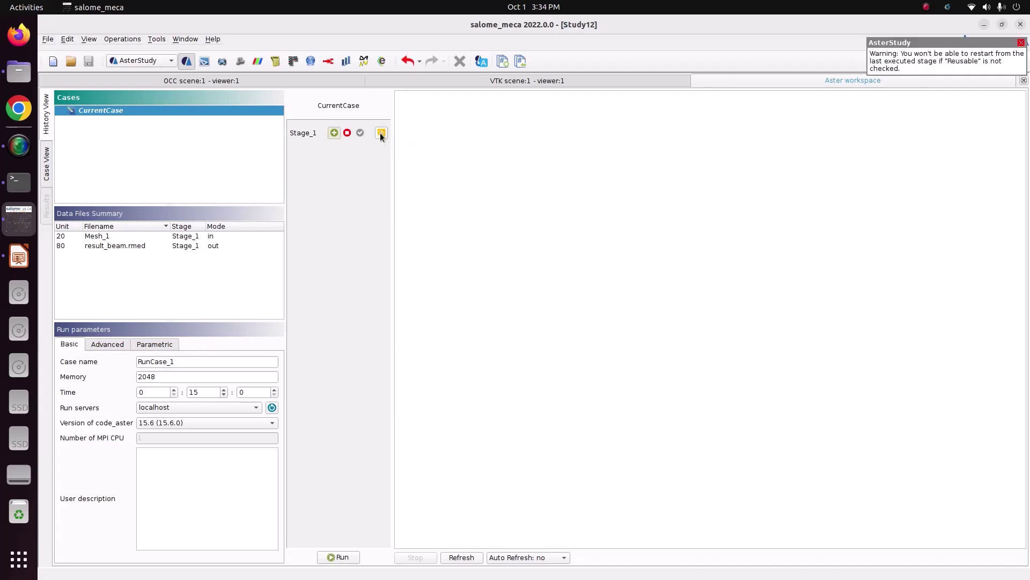
{"action": "left_click", "coordinate": [512, 559]}
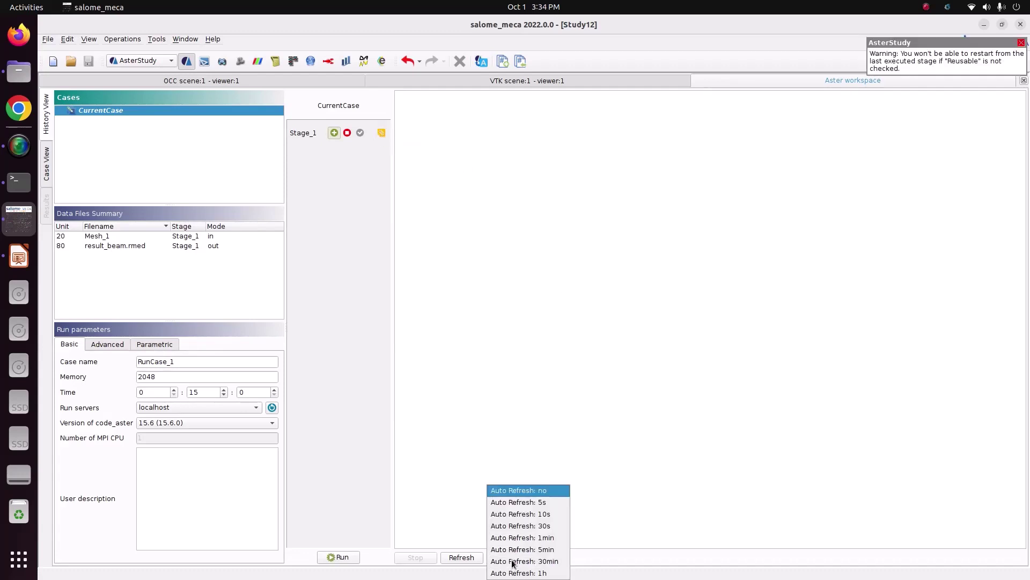
{"action": "left_click", "coordinate": [536, 503]}
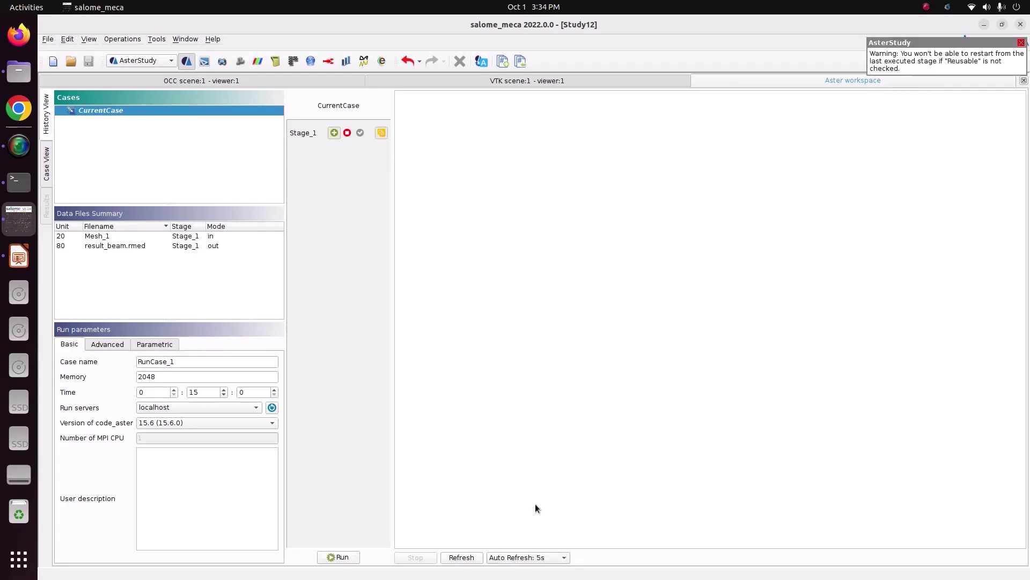
{"action": "left_click", "coordinate": [338, 557]}
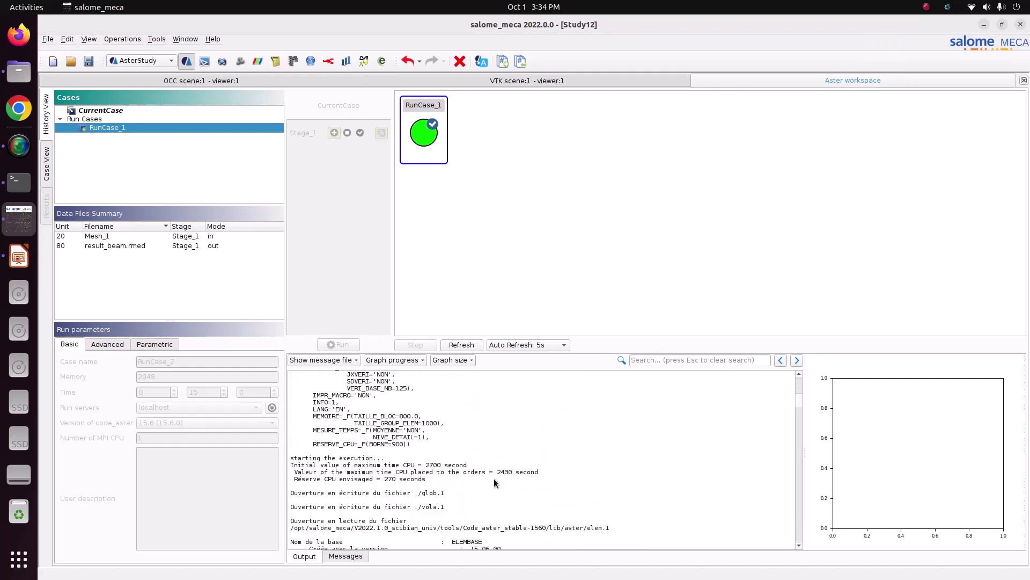
- Open result_beam.rmed from the Pictures/CODE_ASTER/bending_simply_spported_beam folder in ParaVIS and load it into the render view
{"action": "scroll", "coordinate": [791, 529], "scroll_direction": "down", "scroll_amount": 15}
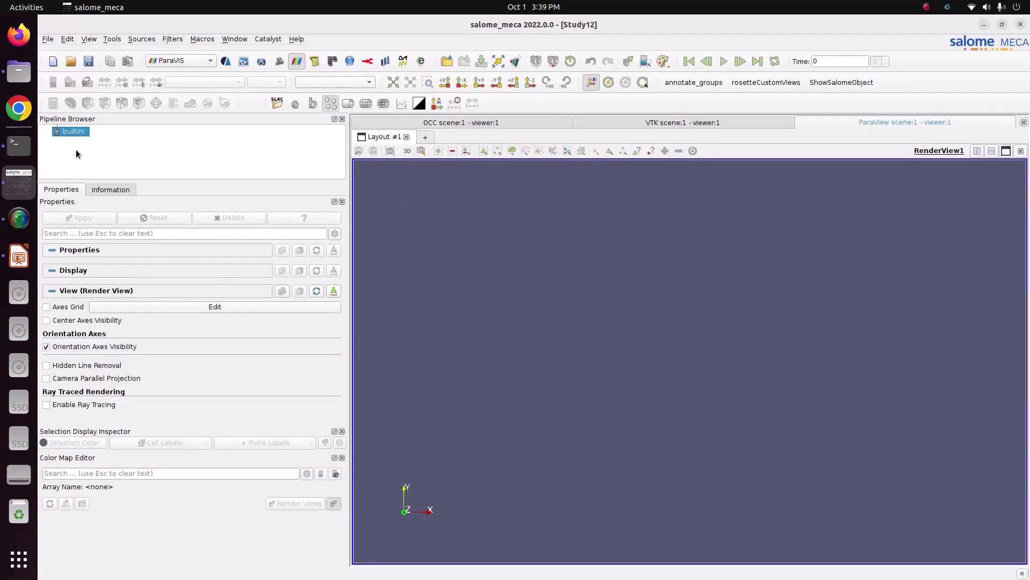
{"action": "right_click", "coordinate": [73, 131]}
{"action": "left_click", "coordinate": [86, 137]}
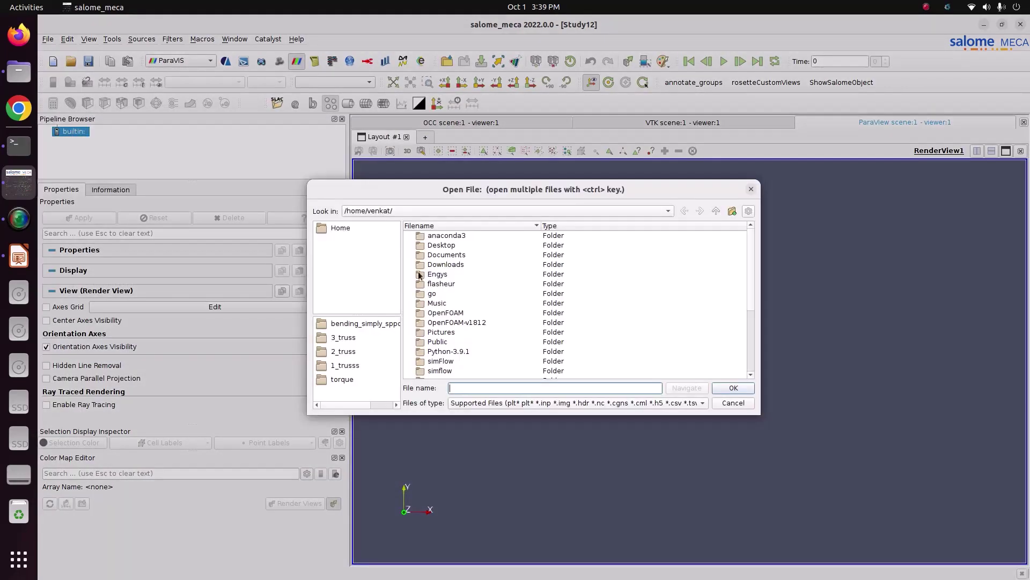
{"action": "scroll", "coordinate": [467, 271], "scroll_direction": "down", "scroll_amount": 1}
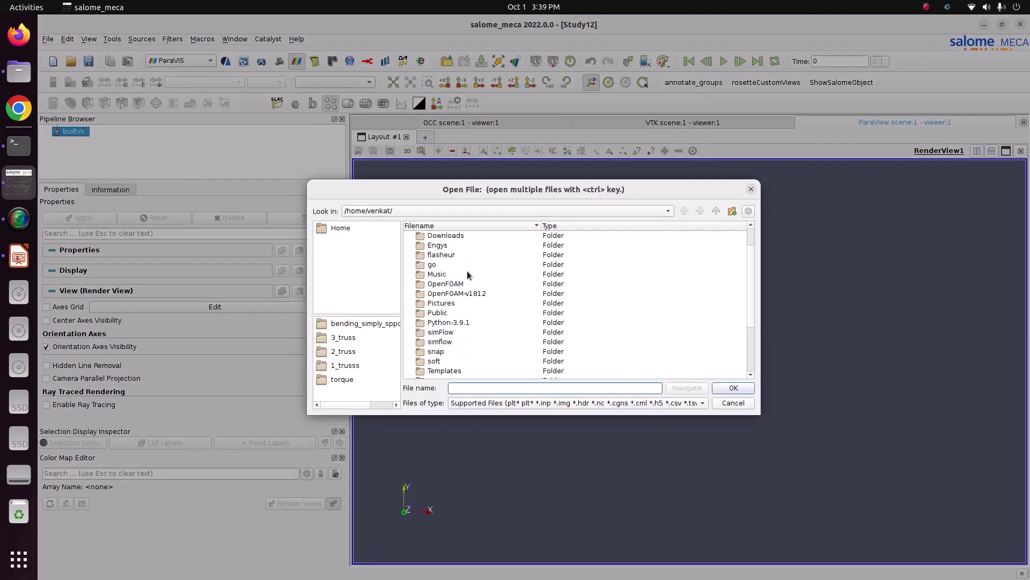
{"action": "double_click", "coordinate": [453, 304]}
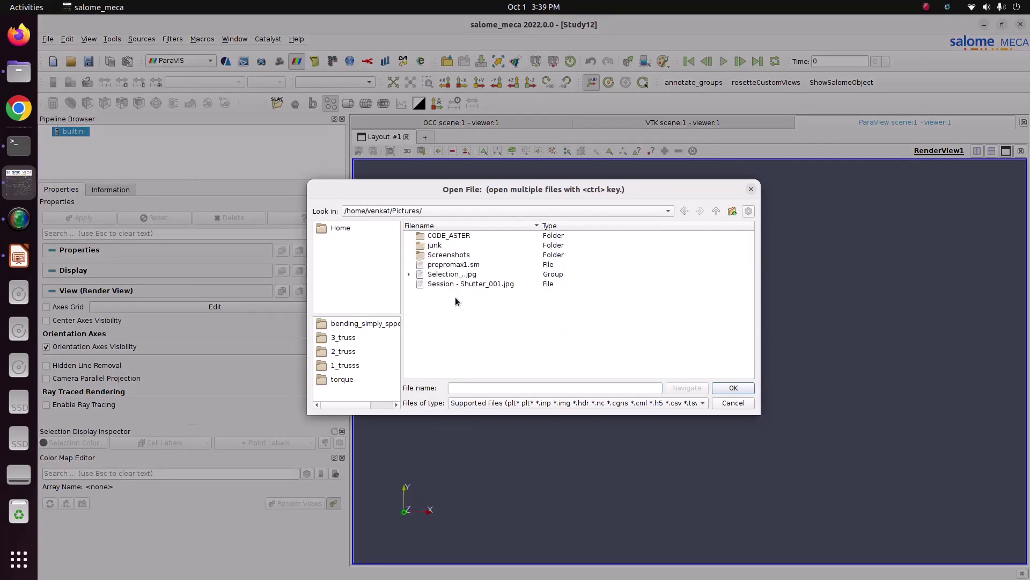
{"action": "double_click", "coordinate": [455, 236]}
{"action": "double_click", "coordinate": [457, 246]}
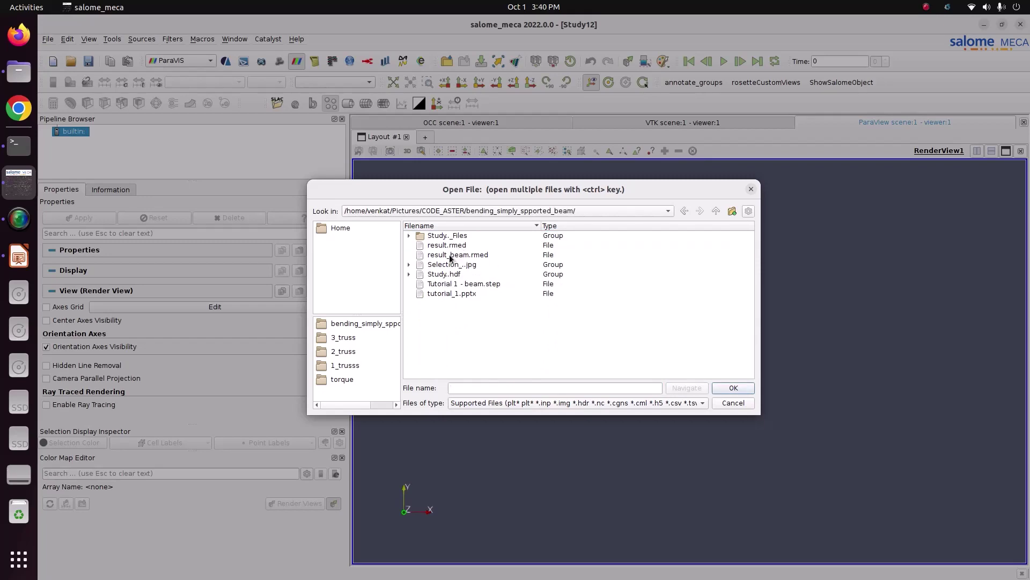
{"action": "left_click", "coordinate": [450, 256]}
{"action": "left_click", "coordinate": [733, 388]}
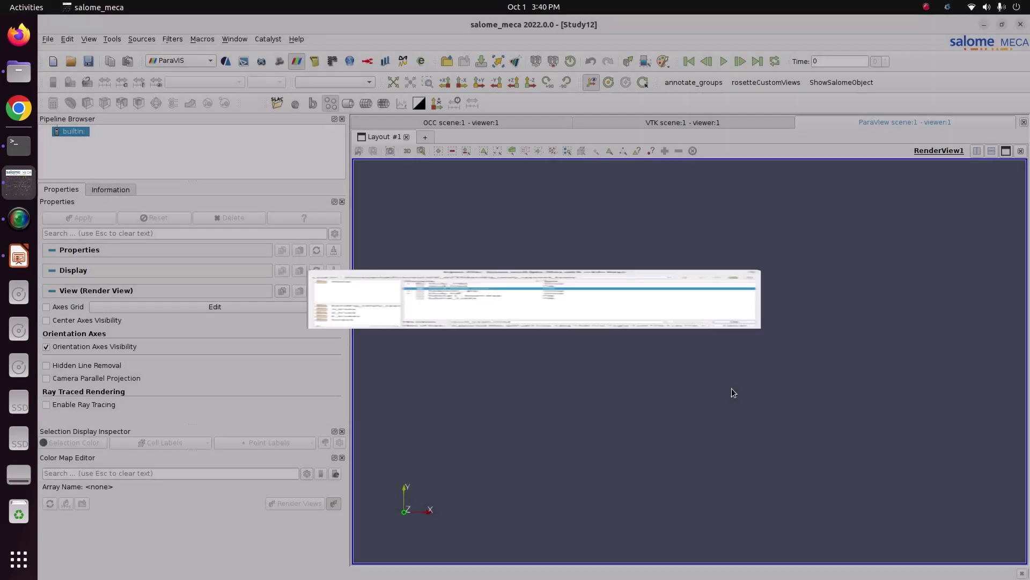
{"action": "left_click", "coordinate": [88, 218]}
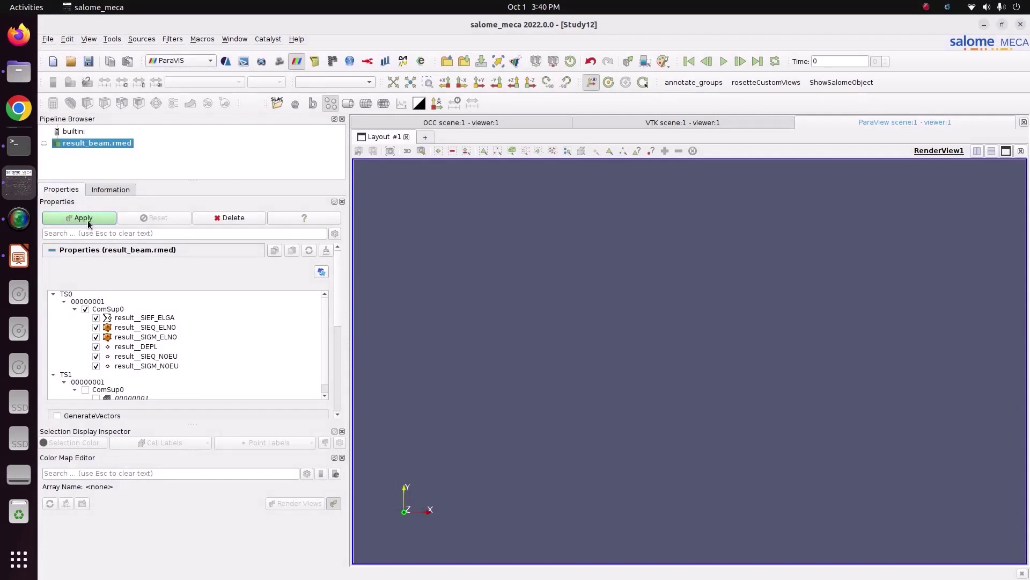
- Color the beam by the result__DEPL displacement field, using its DY component
{"action": "left_click_drag", "start_coordinate": [659, 349], "coordinate": [541, 380]}
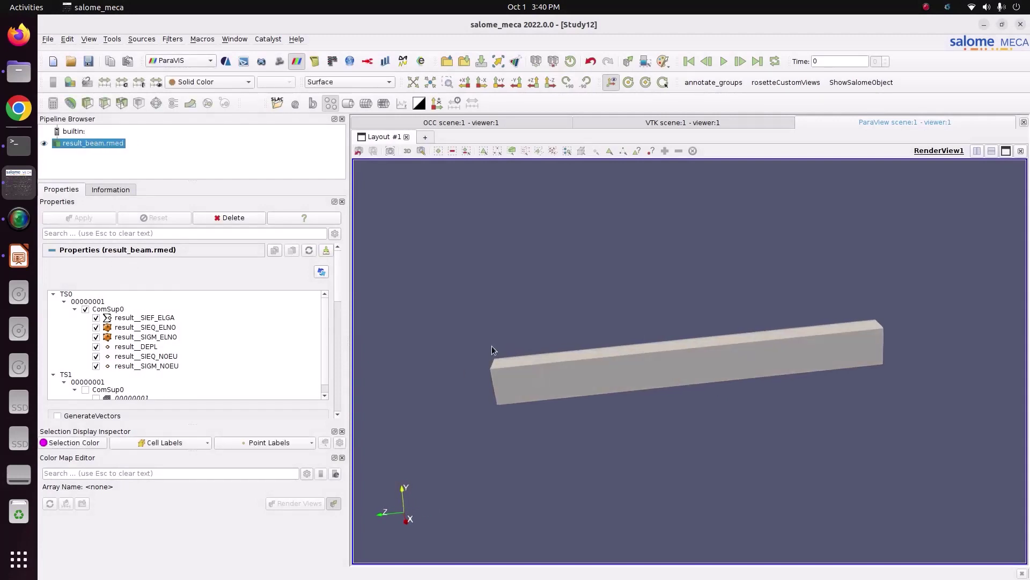
{"action": "left_click", "coordinate": [213, 85]}
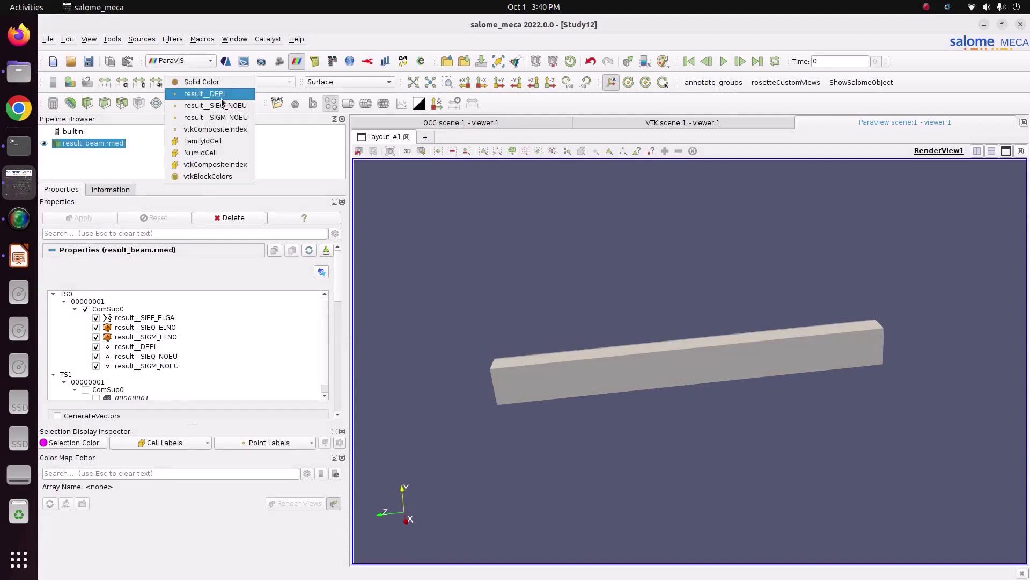
{"action": "left_click", "coordinate": [212, 92]}
{"action": "left_click", "coordinate": [275, 81]}
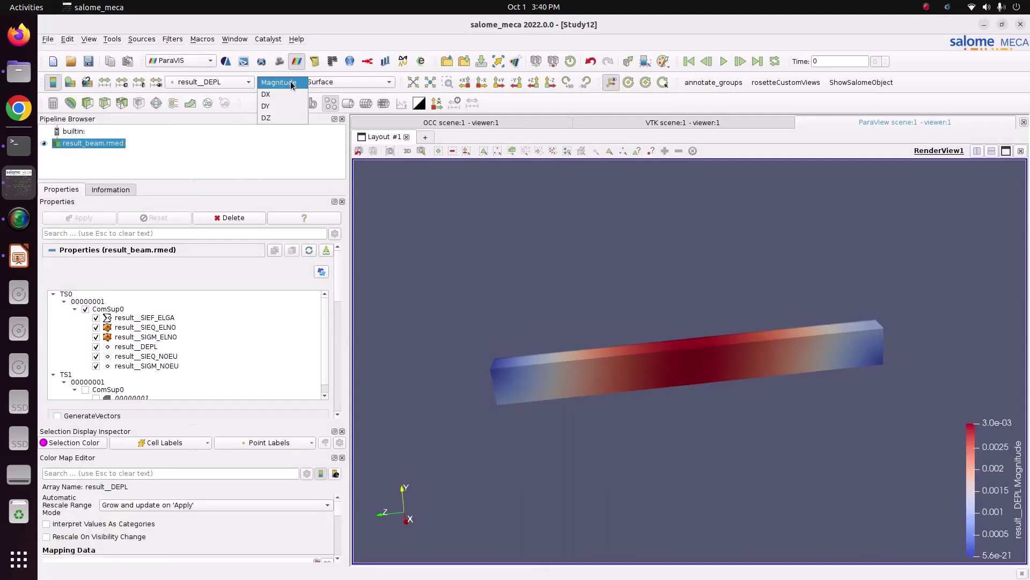
{"action": "left_click", "coordinate": [289, 134]}
{"action": "left_click_drag", "start_coordinate": [451, 301], "coordinate": [460, 357]}
{"action": "left_click", "coordinate": [275, 82]}
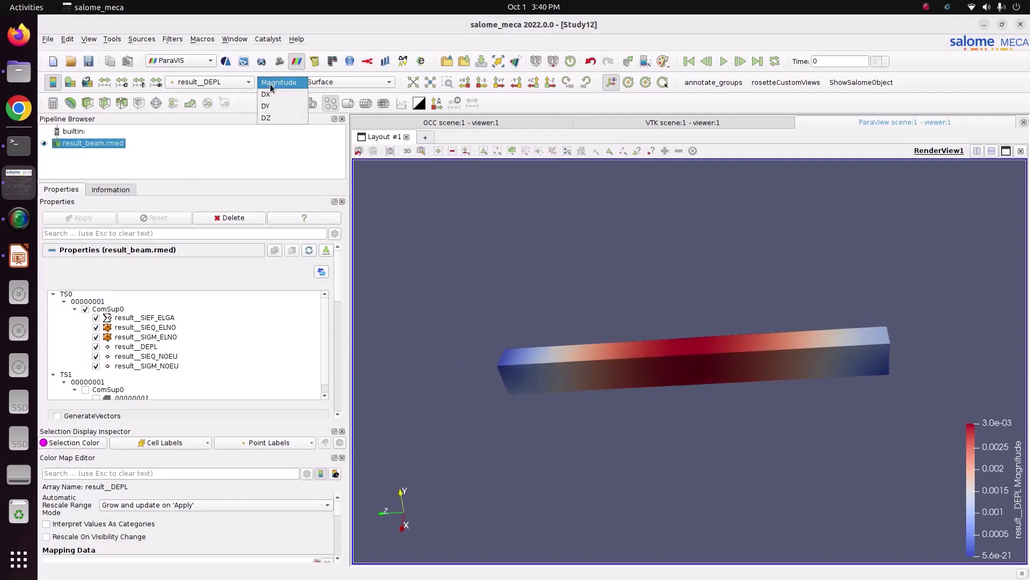
{"action": "left_click", "coordinate": [274, 103]}
{"action": "left_click_drag", "start_coordinate": [426, 214], "coordinate": [468, 224]}
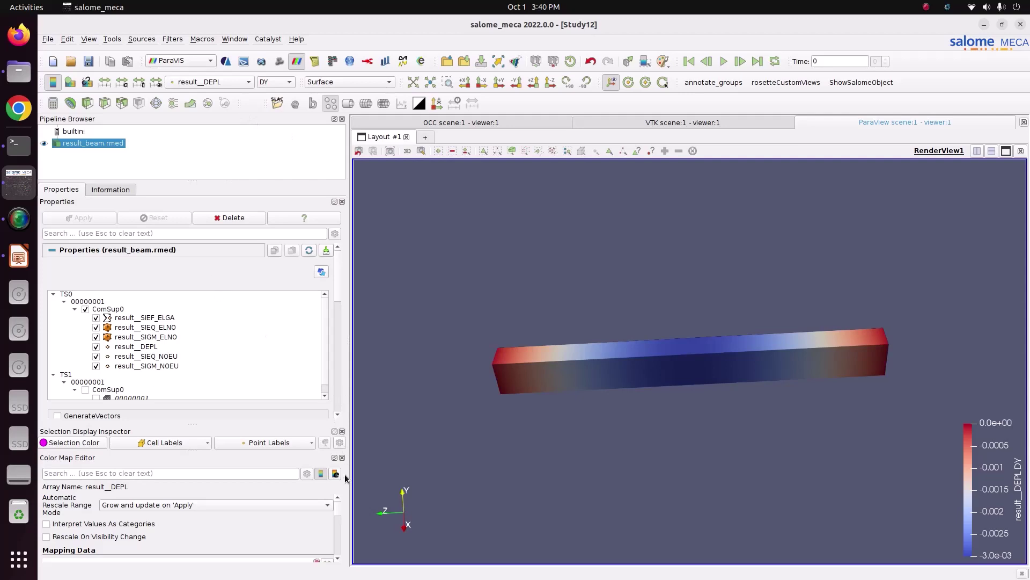
- Apply the Blue to Red Rainbow preset from the Rainbow group to the displacement color map
{"action": "scroll", "coordinate": [339, 534], "scroll_direction": "down", "scroll_amount": 5}
{"action": "scroll", "coordinate": [339, 534], "scroll_direction": "up", "scroll_amount": 5}
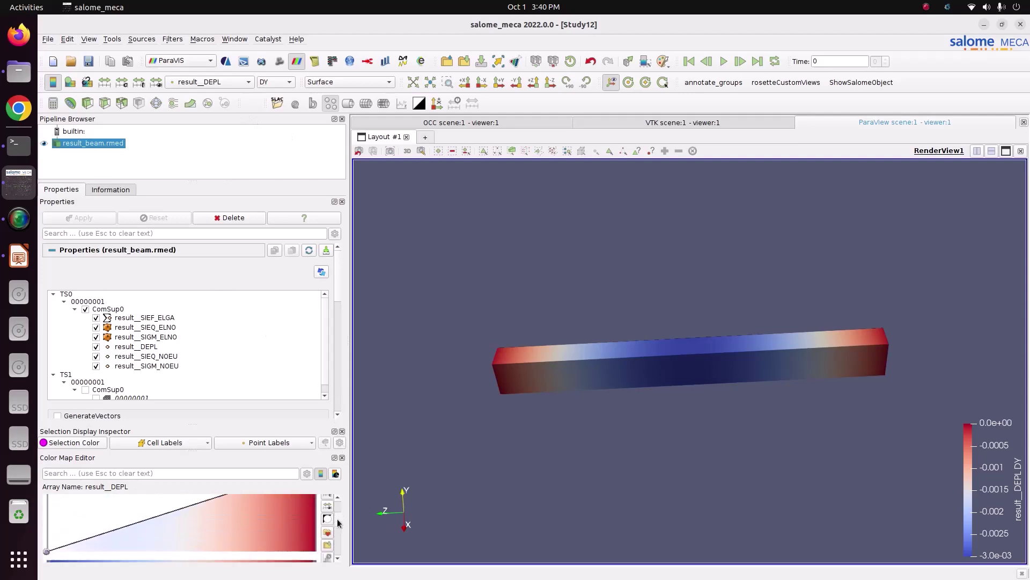
{"action": "left_click", "coordinate": [327, 532]}
{"action": "left_click", "coordinate": [671, 150]}
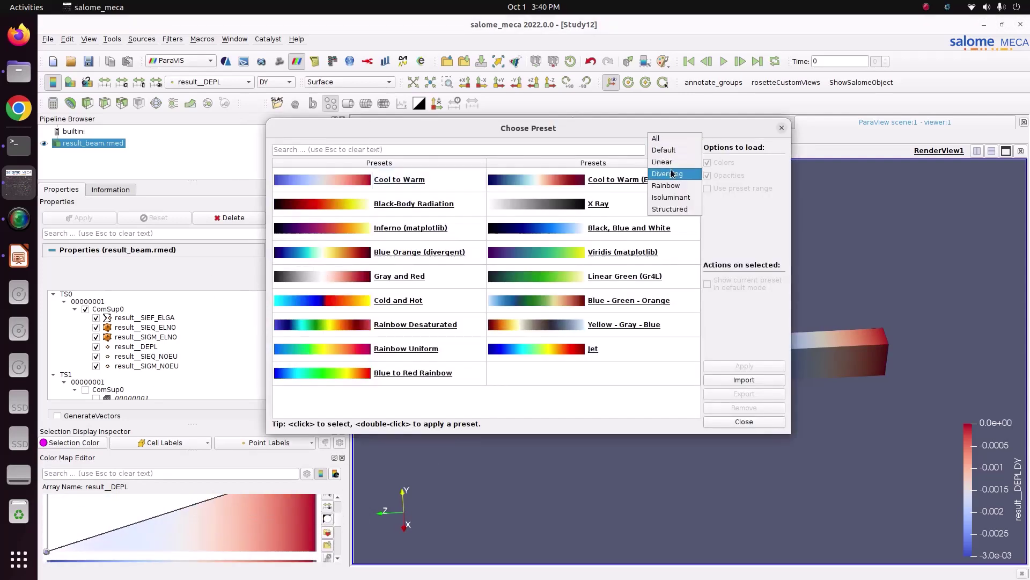
{"action": "left_click", "coordinate": [674, 185]}
{"action": "left_click", "coordinate": [645, 204]}
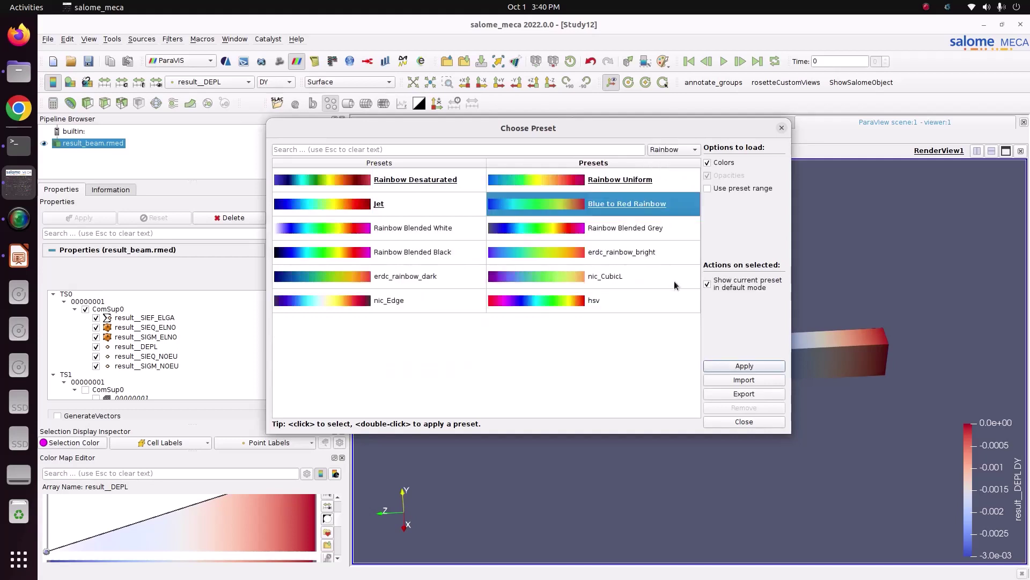
{"action": "left_click", "coordinate": [725, 366]}
{"action": "left_click", "coordinate": [738, 422]}
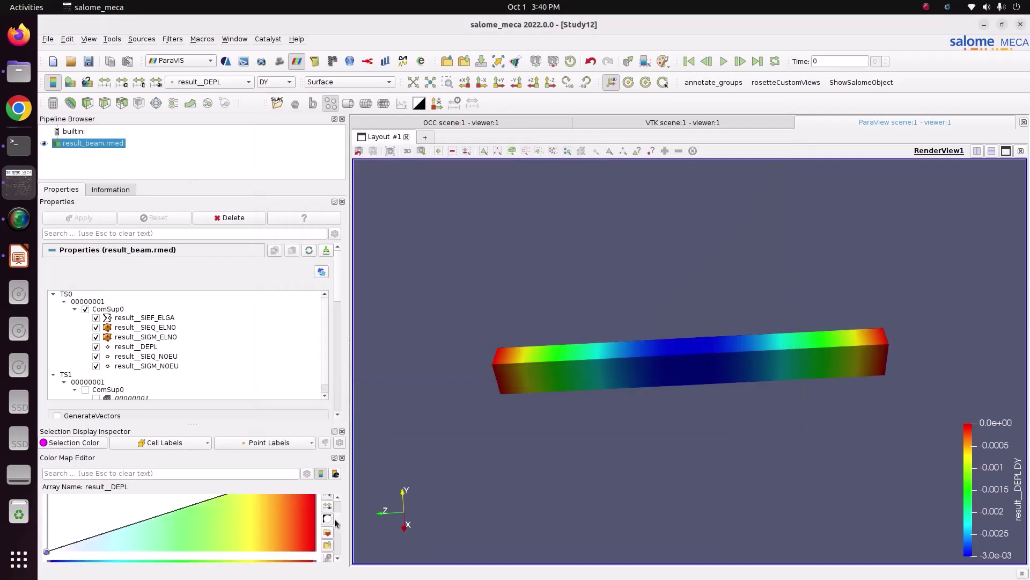
- Set the number of table values in the displacement color map's discretization to 12
{"action": "scroll", "coordinate": [341, 552], "scroll_direction": "down", "scroll_amount": 5}
{"action": "double_click", "coordinate": [280, 538]}
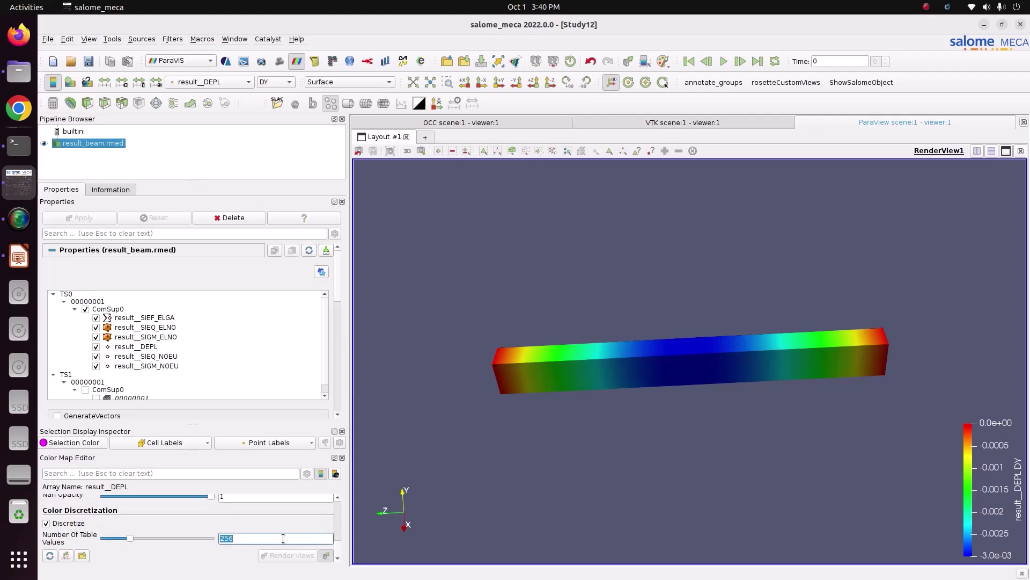
{"action": "type", "text": "12"}
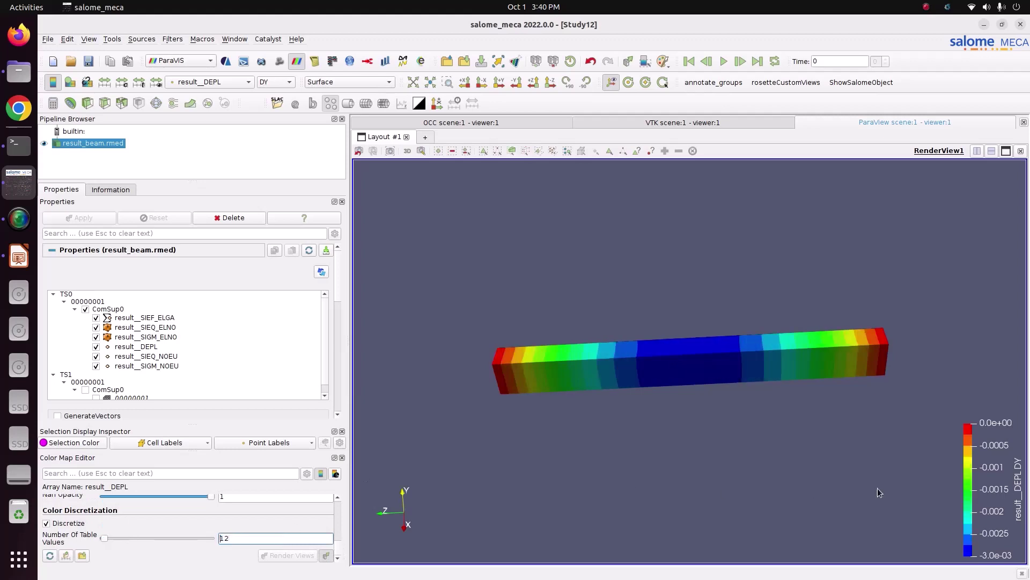
- Move the DY color legend above the beam's far end and compare the displacement with the ymax calculation in the tutorial_1.pptx presentation
{"action": "left_click_drag", "start_coordinate": [965, 486], "coordinate": [955, 255]}
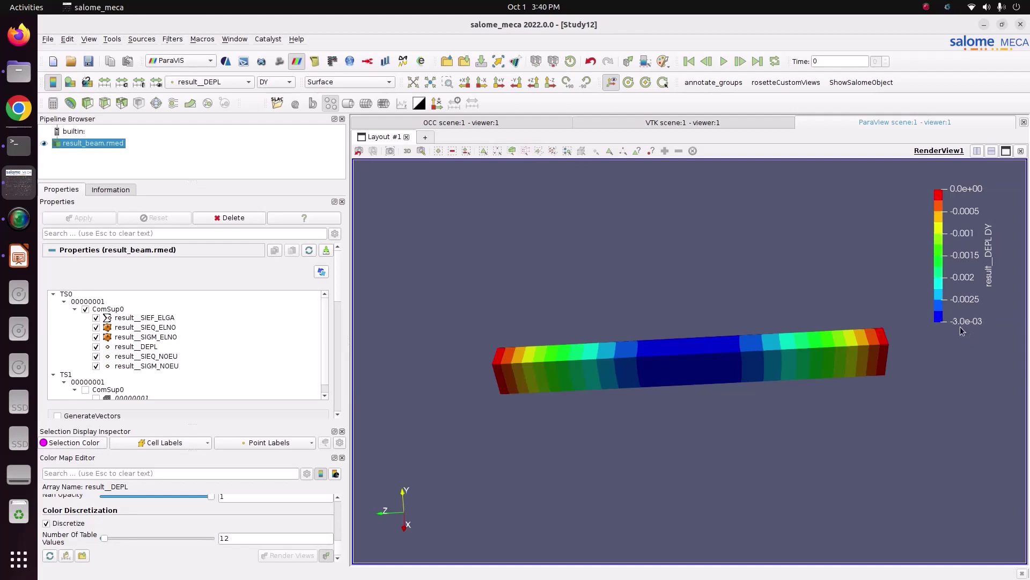
{"action": "left_click", "coordinate": [18, 256]}
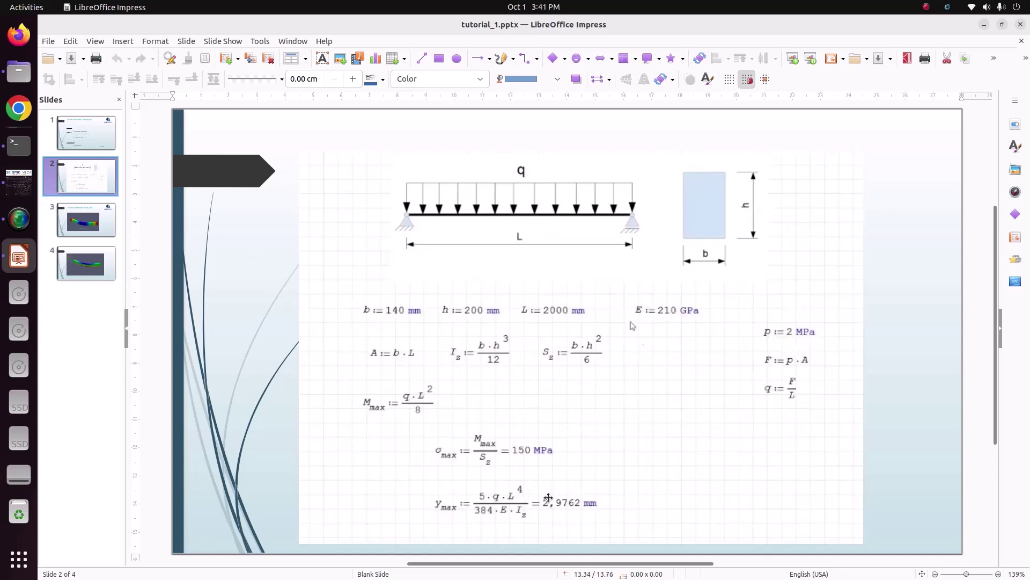
{"action": "left_click", "coordinate": [18, 188]}
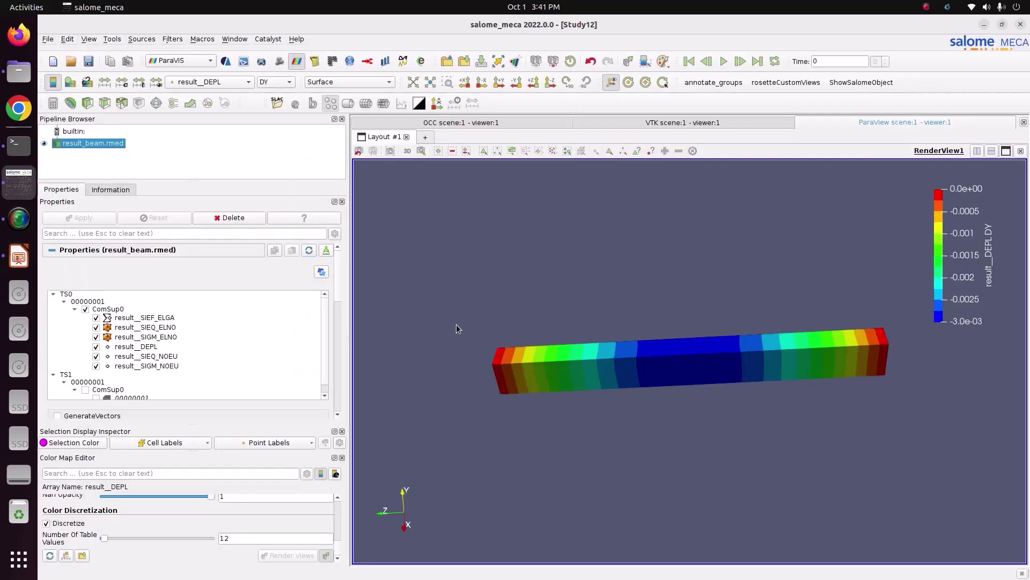
- Color the beam by the SIZZ component of result__SIGM_NOEU and place its color legend horizontally above the beam
{"action": "left_click", "coordinate": [221, 82]}
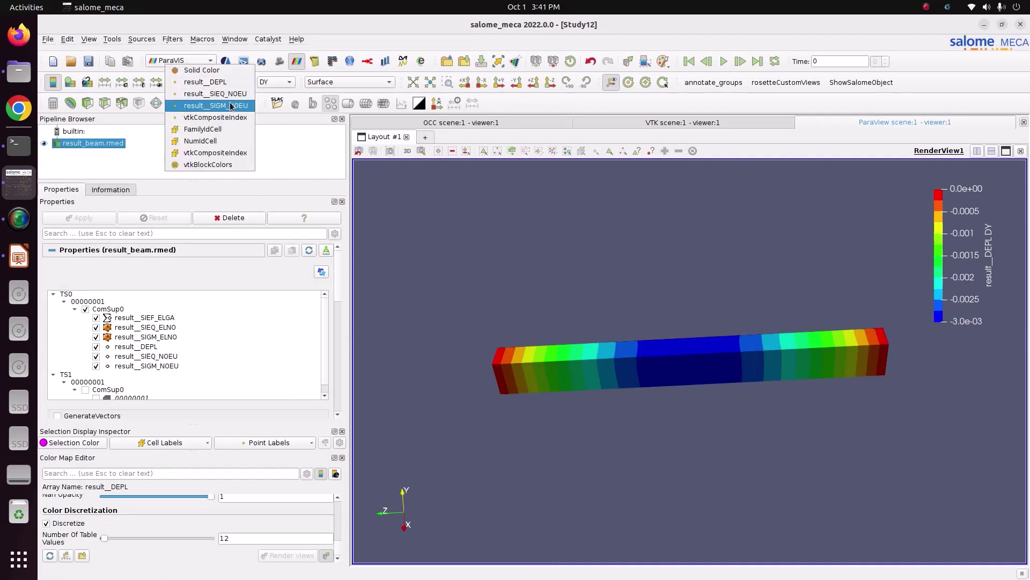
{"action": "left_click", "coordinate": [204, 106]}
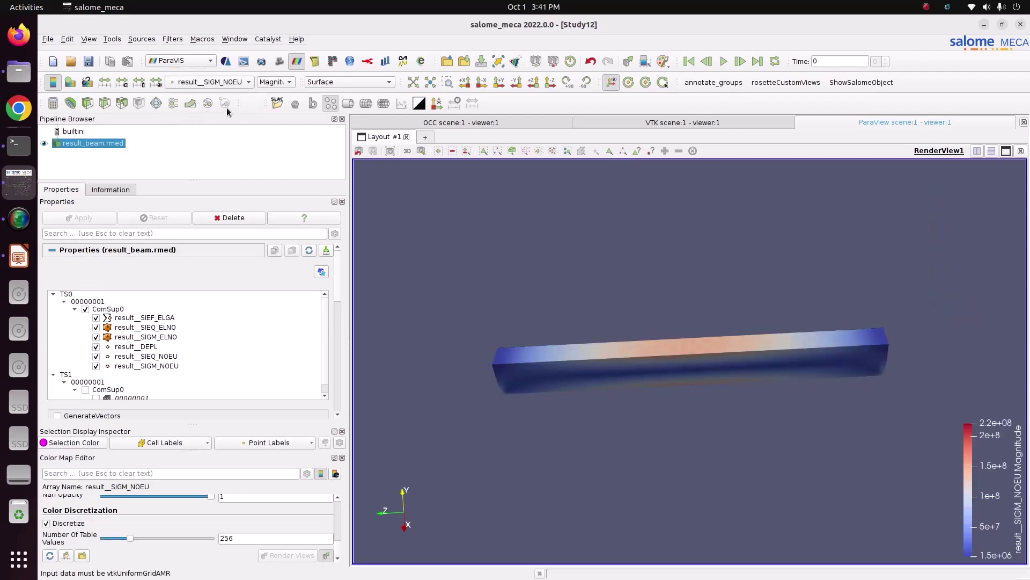
{"action": "left_click", "coordinate": [279, 83]}
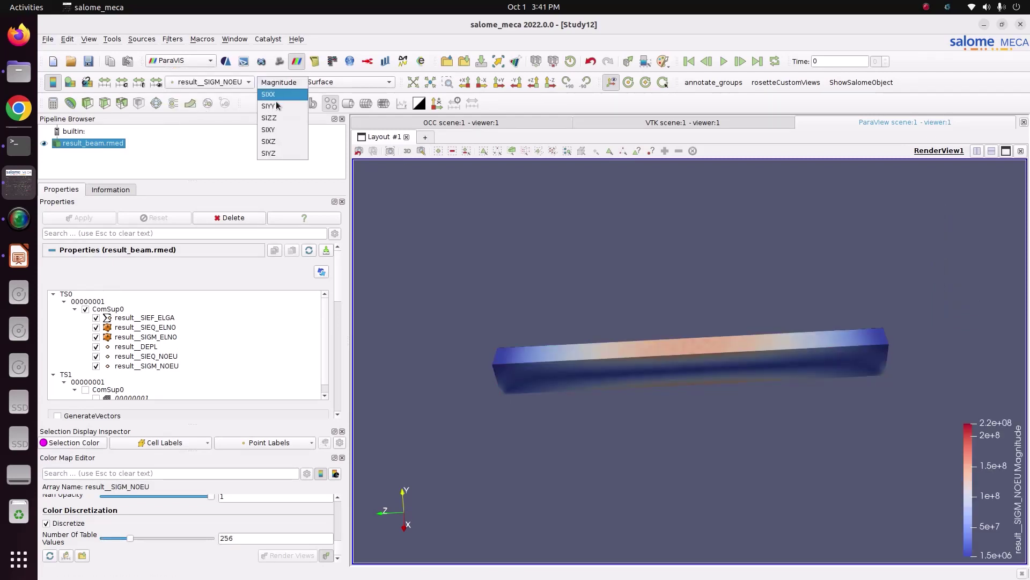
{"action": "left_click", "coordinate": [276, 118]}
{"action": "left_click_drag", "start_coordinate": [500, 340], "coordinate": [482, 318]}
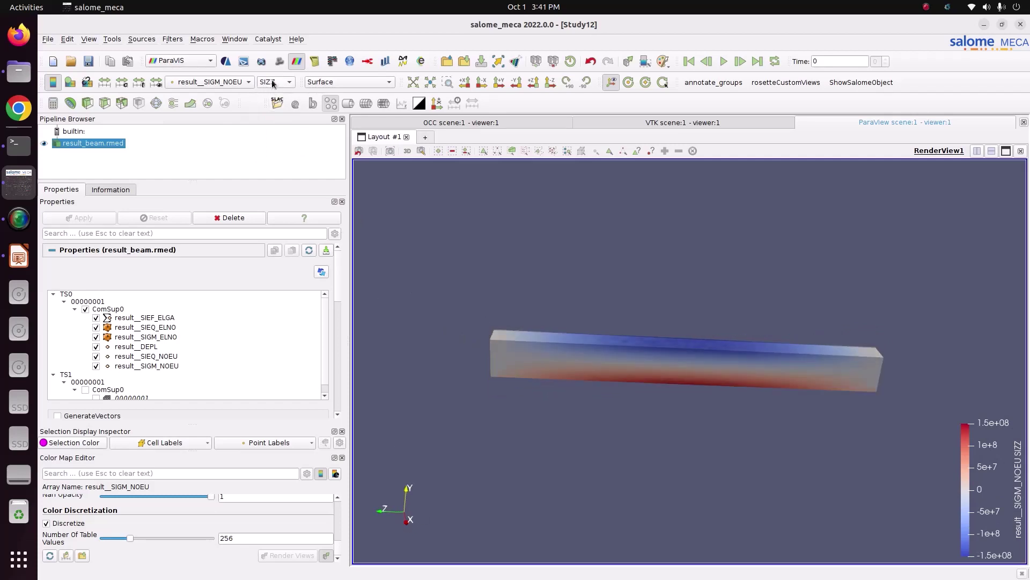
{"action": "left_click_drag", "start_coordinate": [980, 489], "coordinate": [529, 236]}
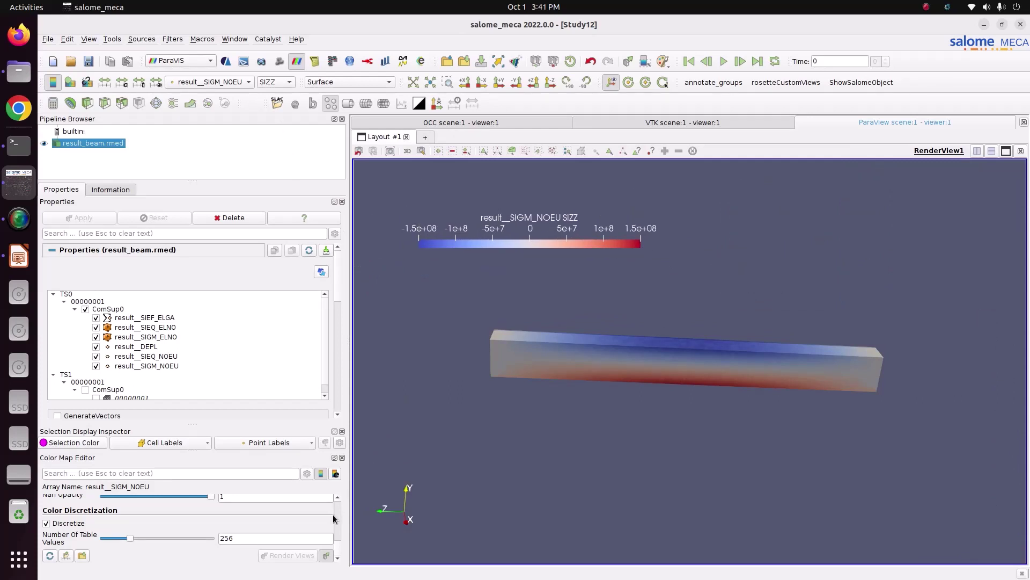
- Apply the Blue to Red Rainbow preset from the Rainbow group to the result__SIGM_NOEU stress color map
{"action": "scroll", "coordinate": [339, 539], "scroll_direction": "up", "scroll_amount": 3}
{"action": "scroll", "coordinate": [338, 546], "scroll_direction": "up", "scroll_amount": 5}
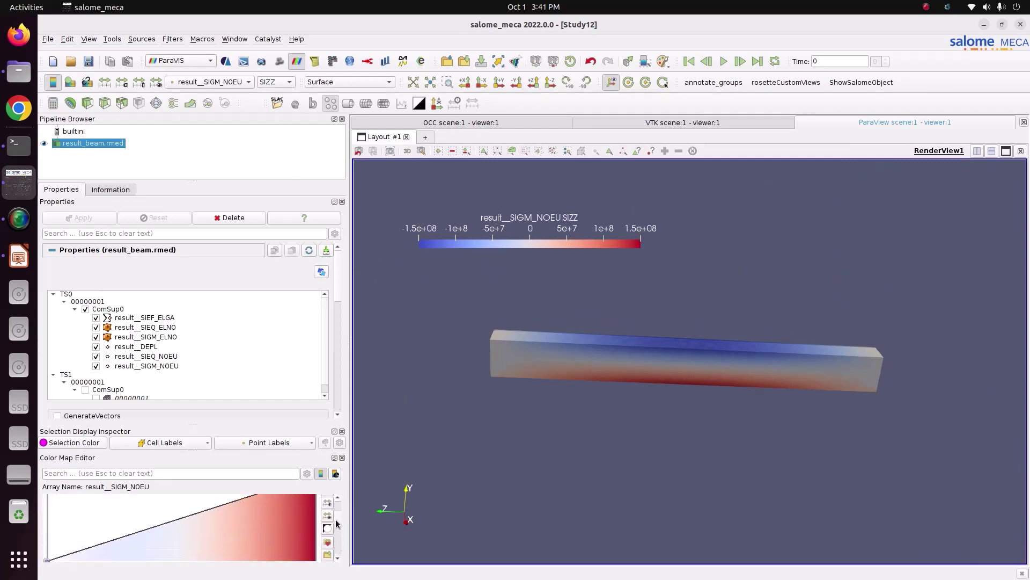
{"action": "left_click", "coordinate": [327, 542]}
{"action": "left_click", "coordinate": [672, 169]}
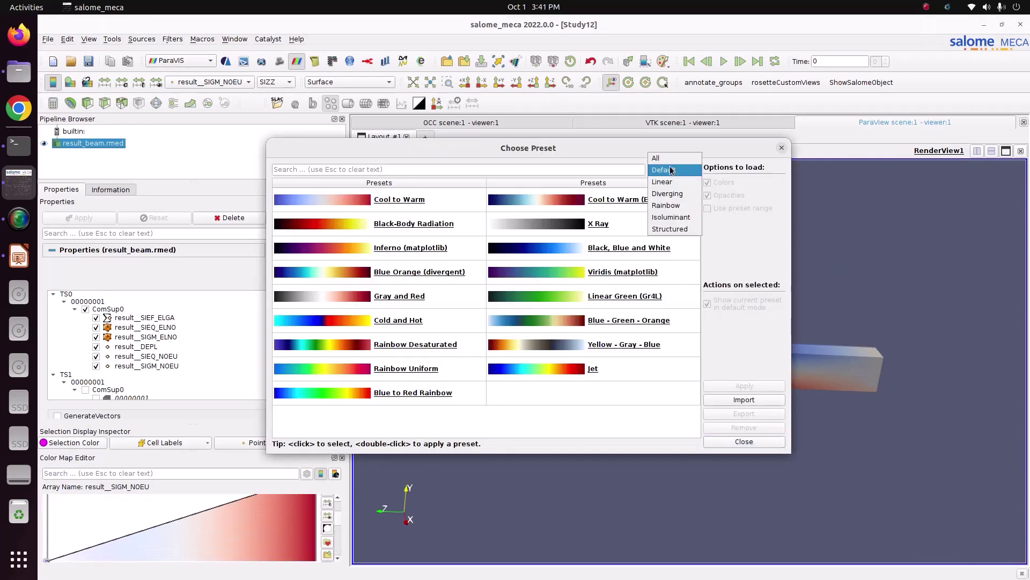
{"action": "left_click", "coordinate": [670, 206]}
{"action": "left_click", "coordinate": [600, 225]}
{"action": "left_click", "coordinate": [748, 387]}
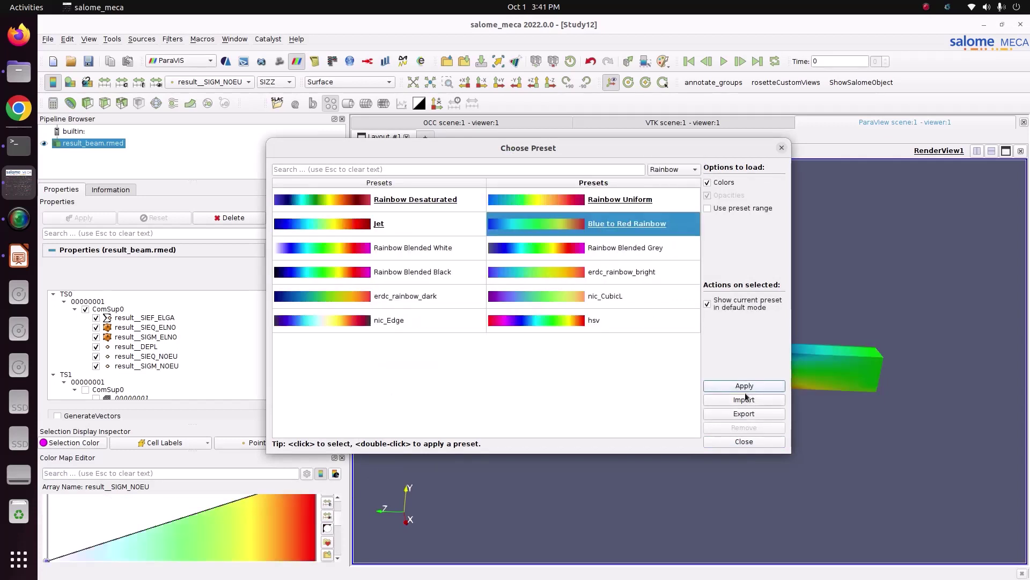
{"action": "left_click", "coordinate": [743, 441]}
- Discretize the result__SIGM_NOEU stress color map into 12 table values
{"action": "scroll", "coordinate": [337, 536], "scroll_direction": "down", "scroll_amount": 5}
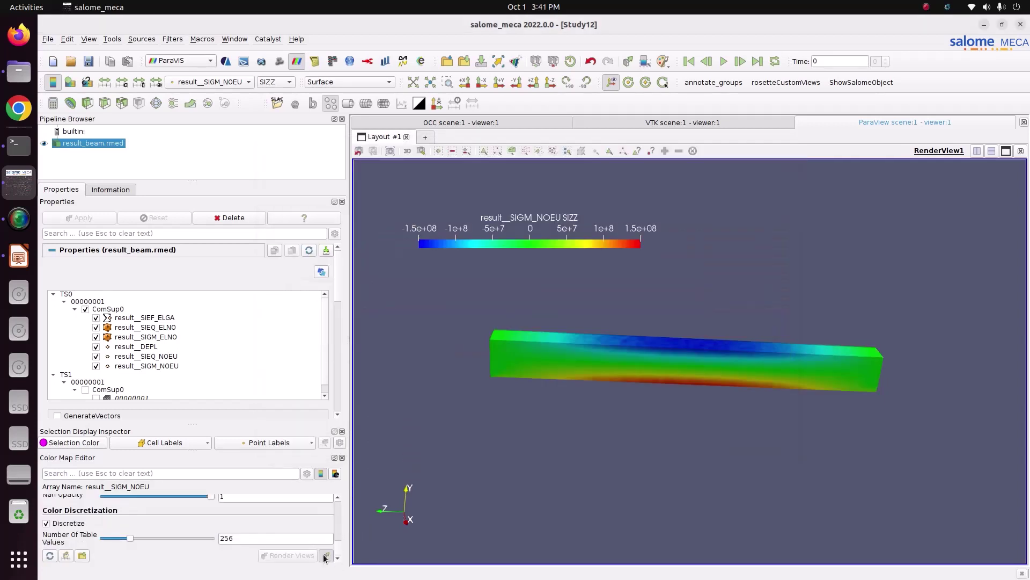
{"action": "double_click", "coordinate": [264, 538]}
{"action": "type", "text": "12"}
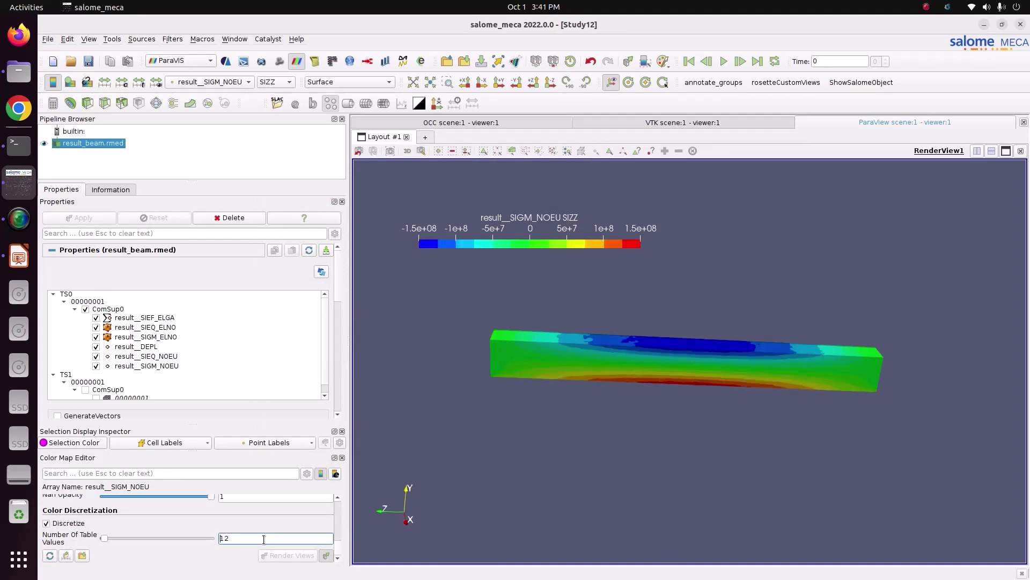
- Inspect the SIZZ stress along the beam's faces and compare it with the maximum bending stress calculation in the tutorial_1.pptx presentation
{"action": "left_click_drag", "start_coordinate": [682, 389], "coordinate": [767, 380]}
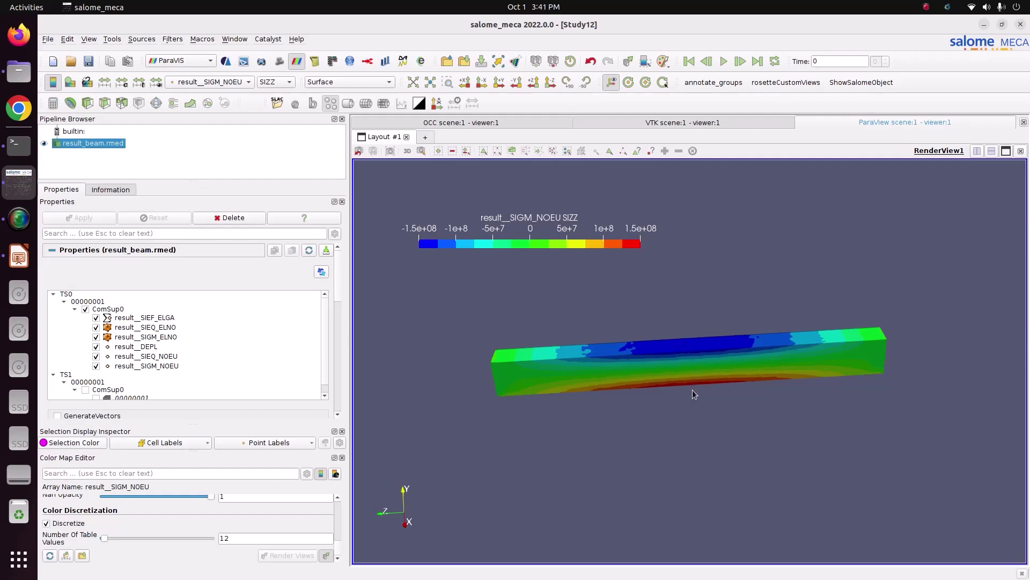
{"action": "left_click_drag", "start_coordinate": [685, 382], "coordinate": [614, 331]}
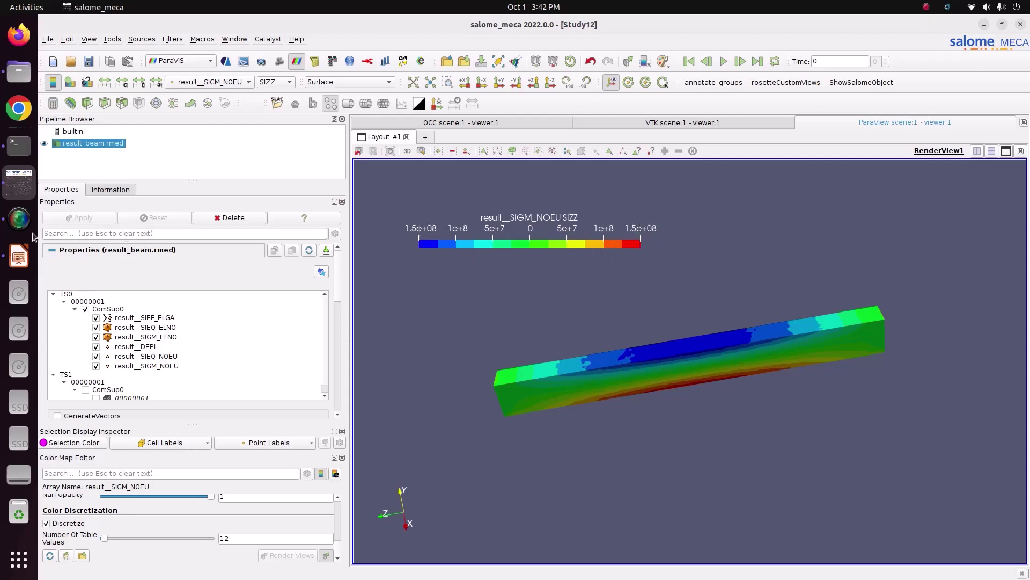
{"action": "left_click", "coordinate": [19, 256]}
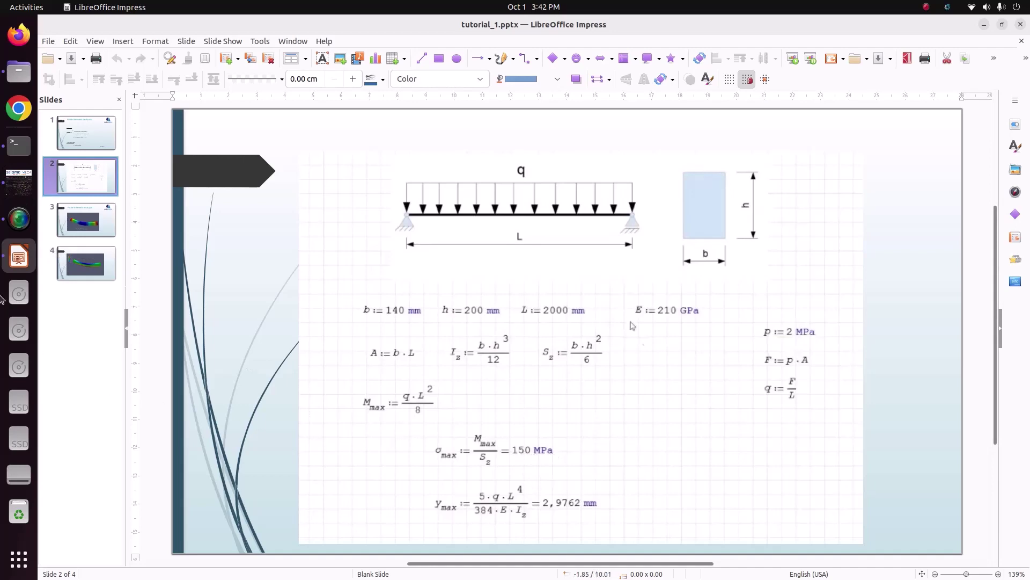
{"action": "left_click", "coordinate": [19, 182]}
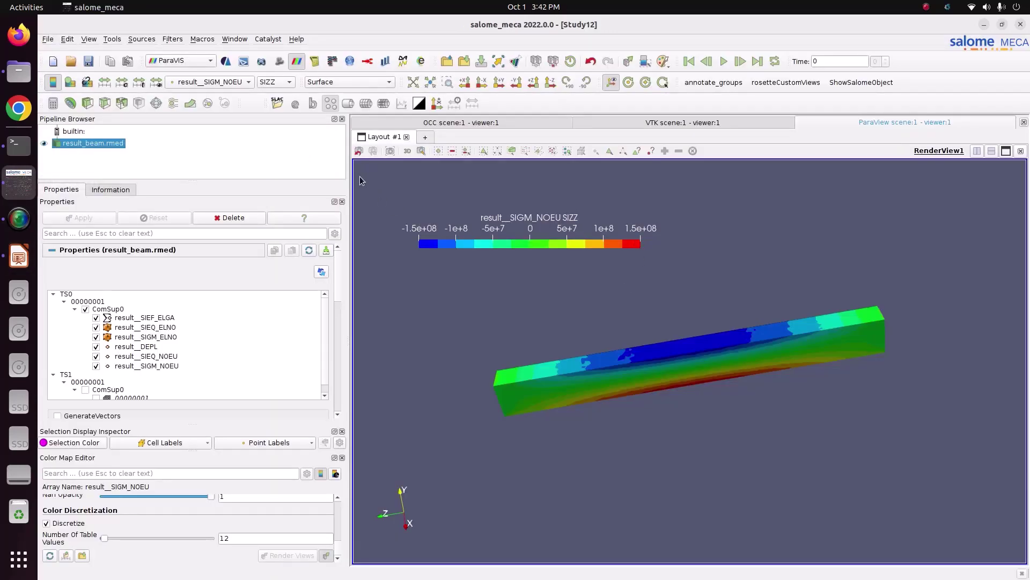
- Color the beam by the VMIS component of result__SIEQ_NOEU and place its color legend horizontally above the beam
{"action": "left_click", "coordinate": [244, 81]}
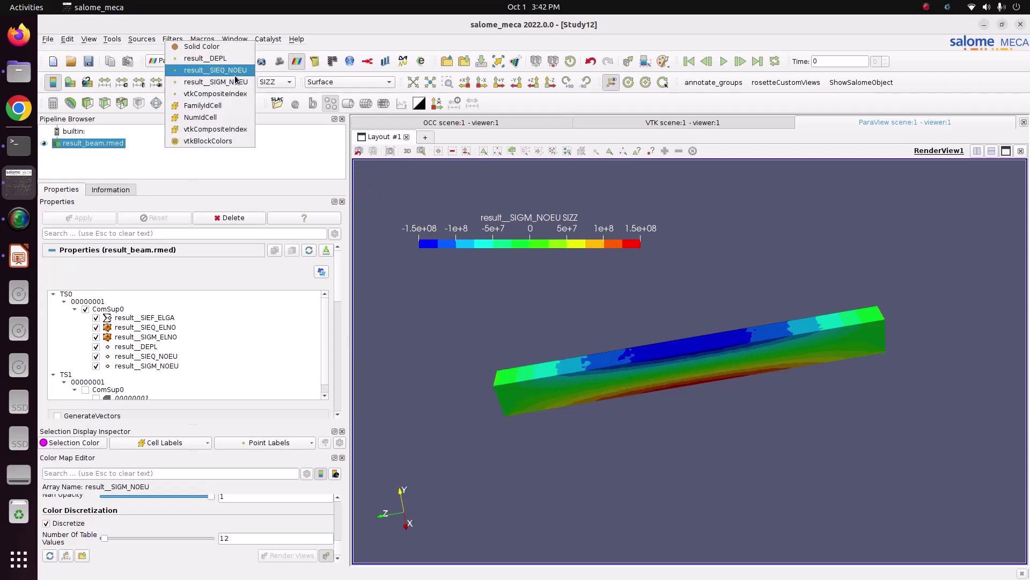
{"action": "left_click", "coordinate": [235, 79]}
{"action": "scroll", "coordinate": [235, 80], "scroll_direction": "up", "scroll_amount": 1}
{"action": "left_click", "coordinate": [276, 82]}
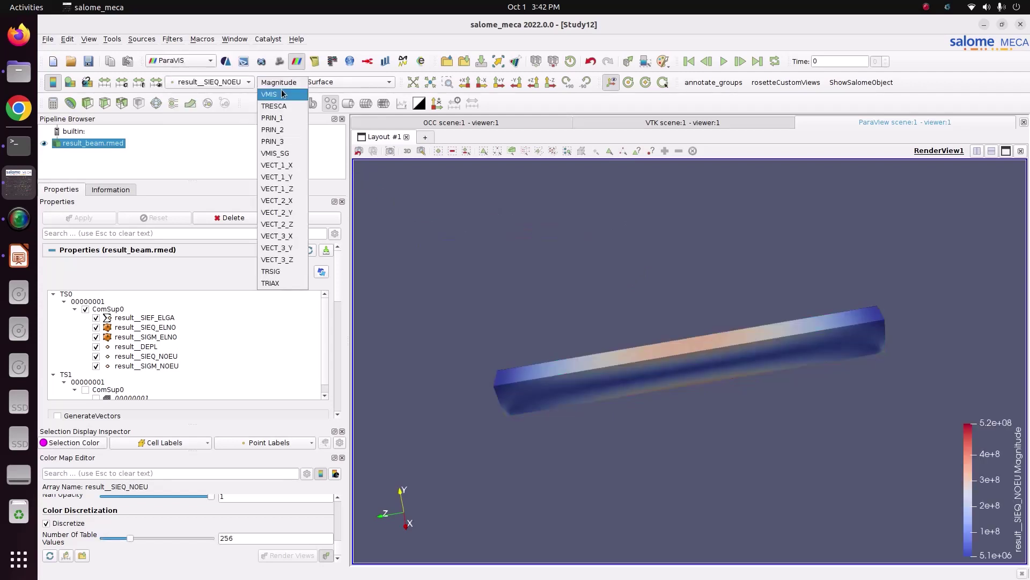
{"action": "left_click", "coordinate": [276, 94]}
{"action": "left_click_drag", "start_coordinate": [964, 503], "coordinate": [537, 242]}
- Apply the Blue to Red Rainbow preset from the Rainbow group to the result__SIEQ_NOEU color map
{"action": "scroll", "coordinate": [339, 531], "scroll_direction": "up", "scroll_amount": 6}
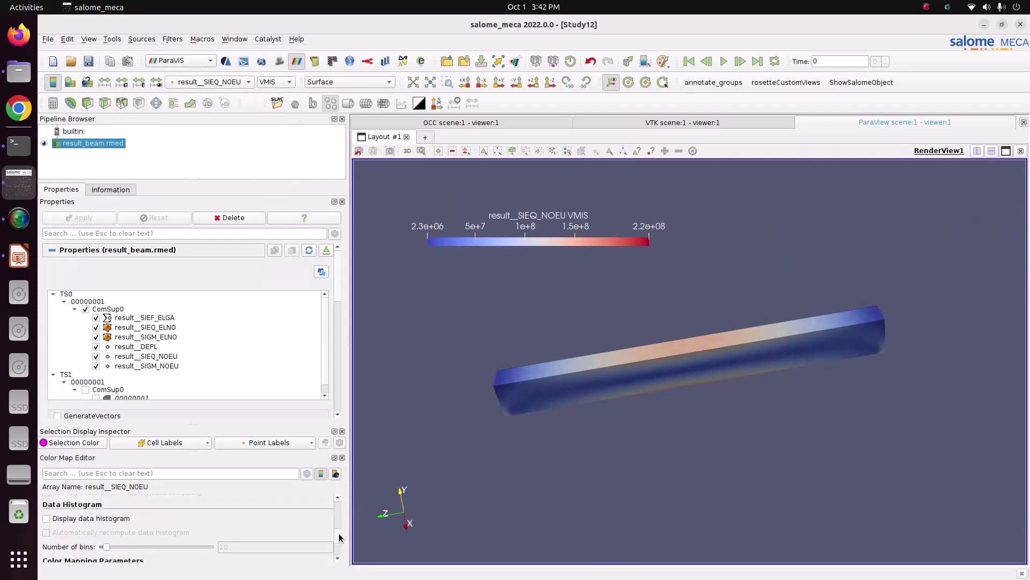
{"action": "scroll", "coordinate": [339, 524], "scroll_direction": "up", "scroll_amount": 3}
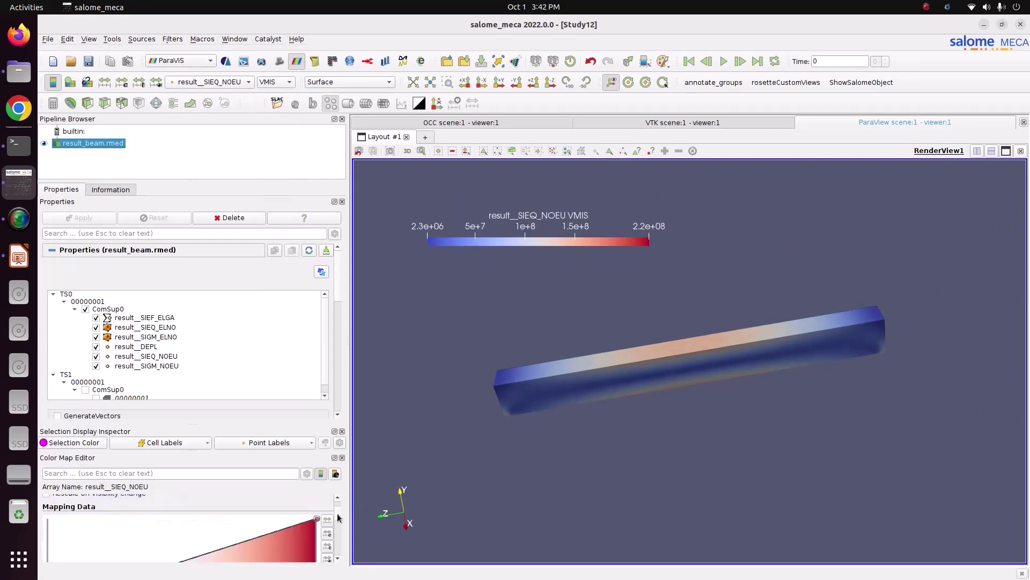
{"action": "scroll", "coordinate": [337, 513], "scroll_direction": "down", "scroll_amount": 2}
{"action": "left_click", "coordinate": [327, 518]}
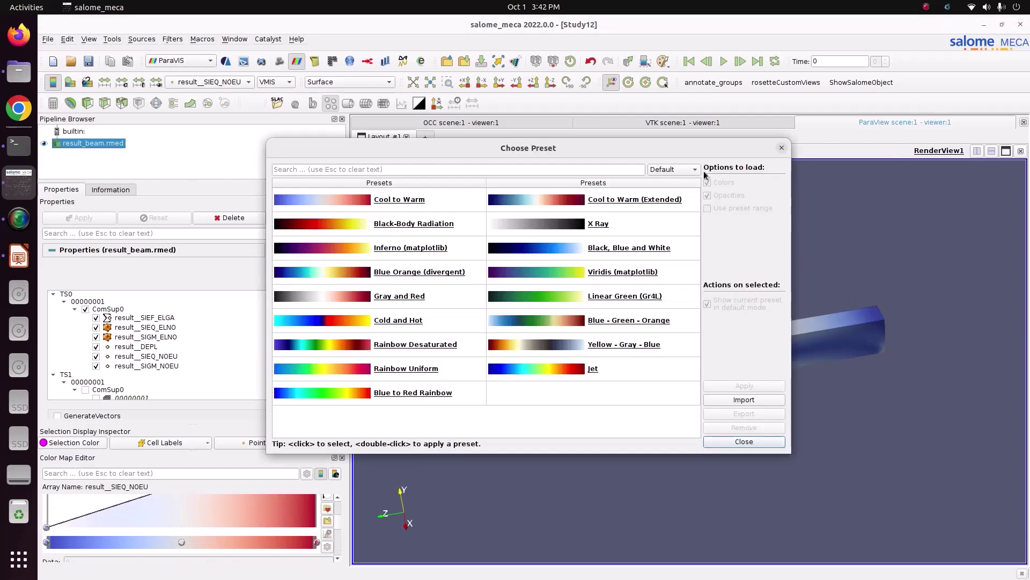
{"action": "left_click", "coordinate": [674, 170]}
{"action": "left_click", "coordinate": [675, 205]}
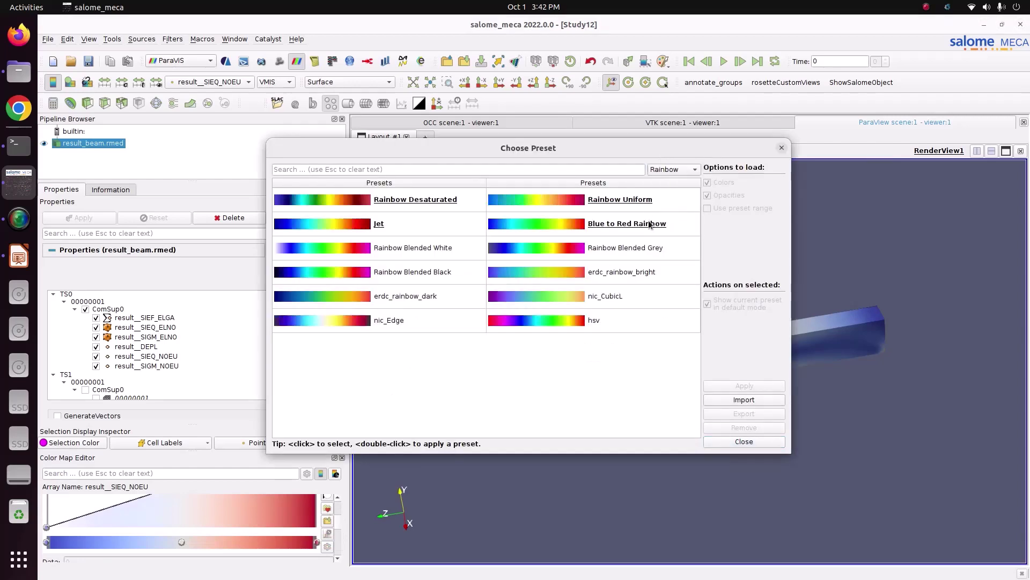
{"action": "left_click", "coordinate": [671, 223]}
{"action": "left_click", "coordinate": [744, 385]}
{"action": "left_click", "coordinate": [744, 441]}
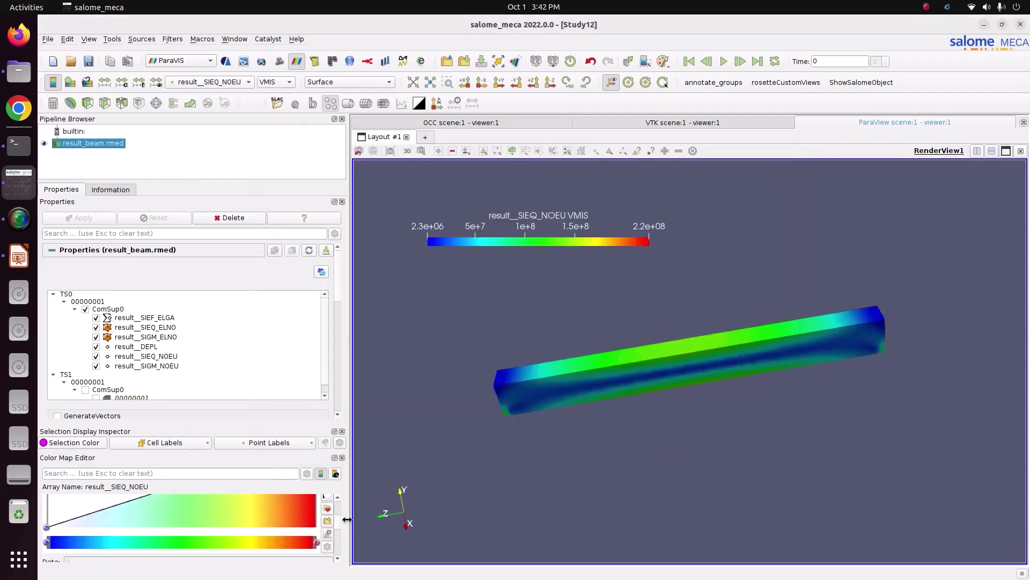
- Discretize the result__SIEQ_NOEU color map into 12 table values
{"action": "scroll", "coordinate": [292, 537], "scroll_direction": "down", "scroll_amount": 5}
{"action": "double_click", "coordinate": [292, 541]}
{"action": "type", "text": "12"}
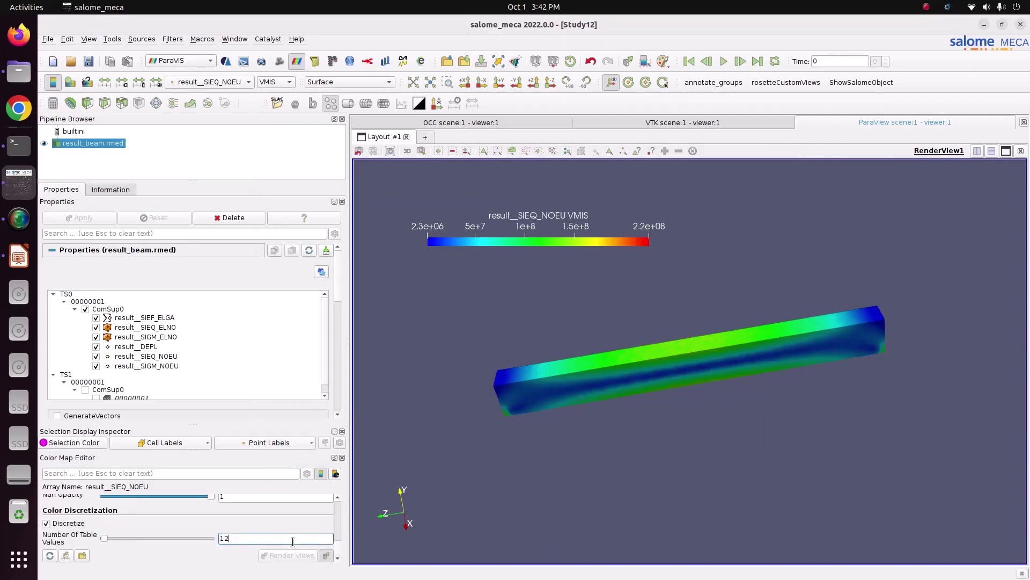
{"action": "key", "text": "Return"}
- Examine the VMIS stress distribution on the beam's underside, side faces and supported end edges
{"action": "left_click_drag", "start_coordinate": [682, 492], "coordinate": [726, 294]}
{"action": "scroll", "coordinate": [495, 346], "scroll_direction": "up", "scroll_amount": 4}
{"action": "scroll", "coordinate": [495, 346], "scroll_direction": "down", "scroll_amount": 2}
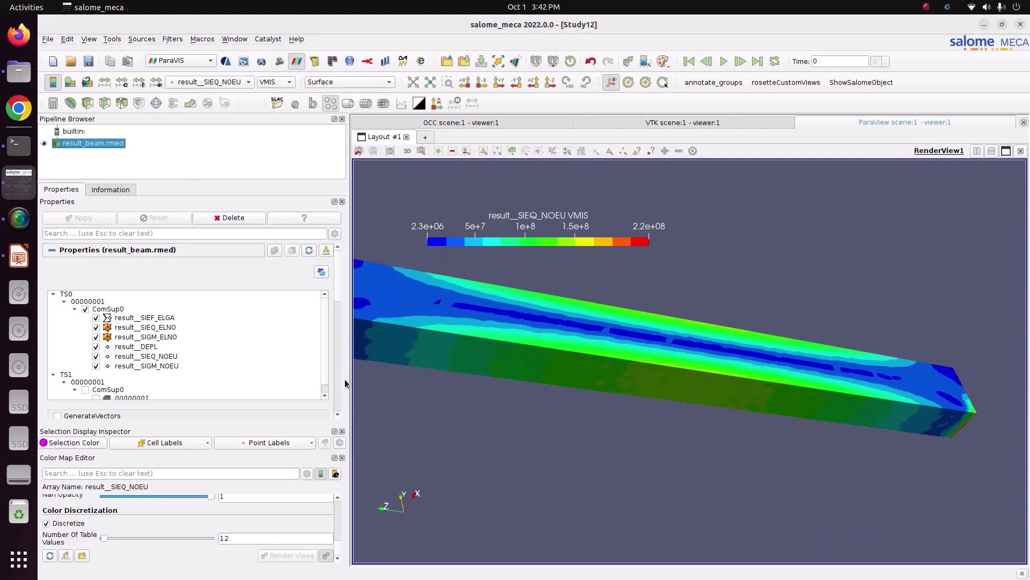
{"action": "scroll", "coordinate": [424, 347], "scroll_direction": "down", "scroll_amount": 3}
{"action": "scroll", "coordinate": [451, 346], "scroll_direction": "up", "scroll_amount": 1}
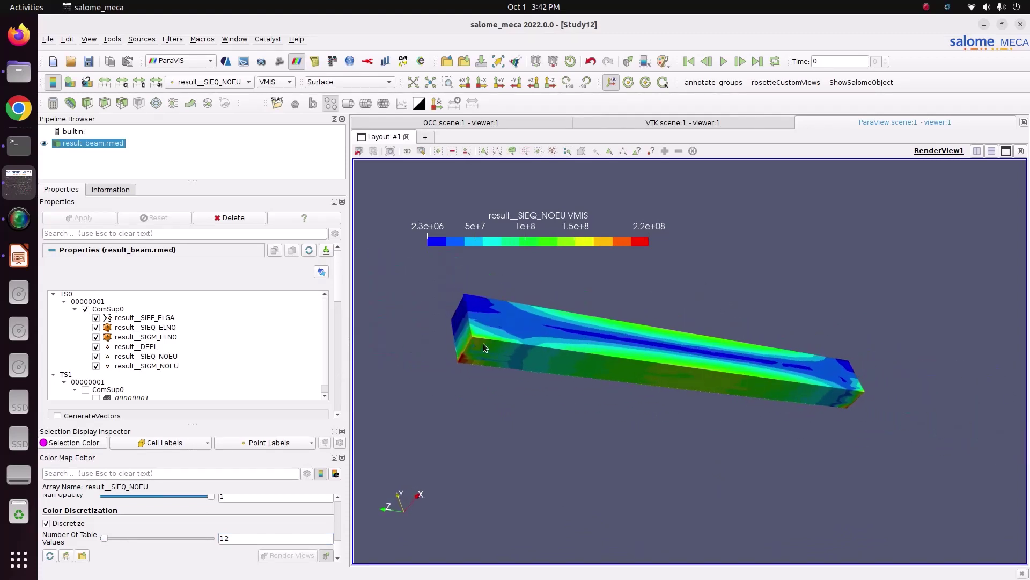
{"action": "scroll", "coordinate": [467, 348], "scroll_direction": "up", "scroll_amount": 1}
{"action": "left_click_drag", "start_coordinate": [456, 358], "coordinate": [440, 381]}
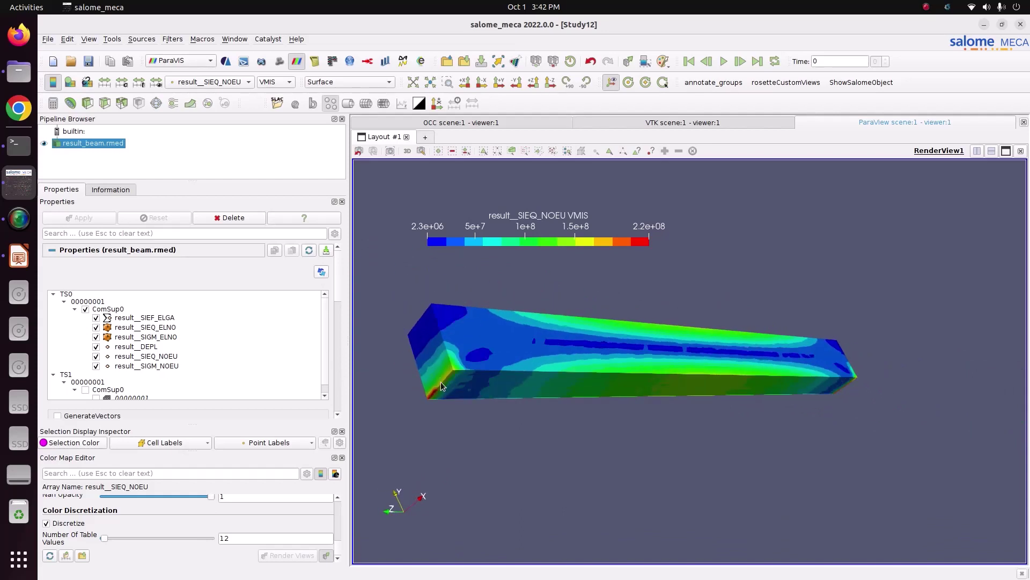
{"action": "left_click_drag", "start_coordinate": [798, 391], "coordinate": [664, 427]}
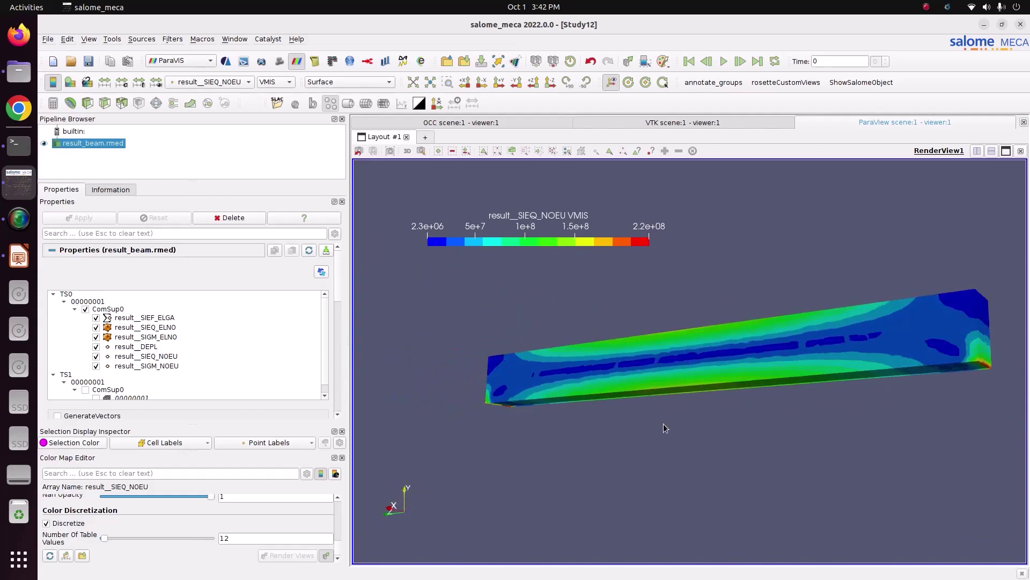
{"action": "left_click_drag", "start_coordinate": [986, 363], "coordinate": [662, 363]}
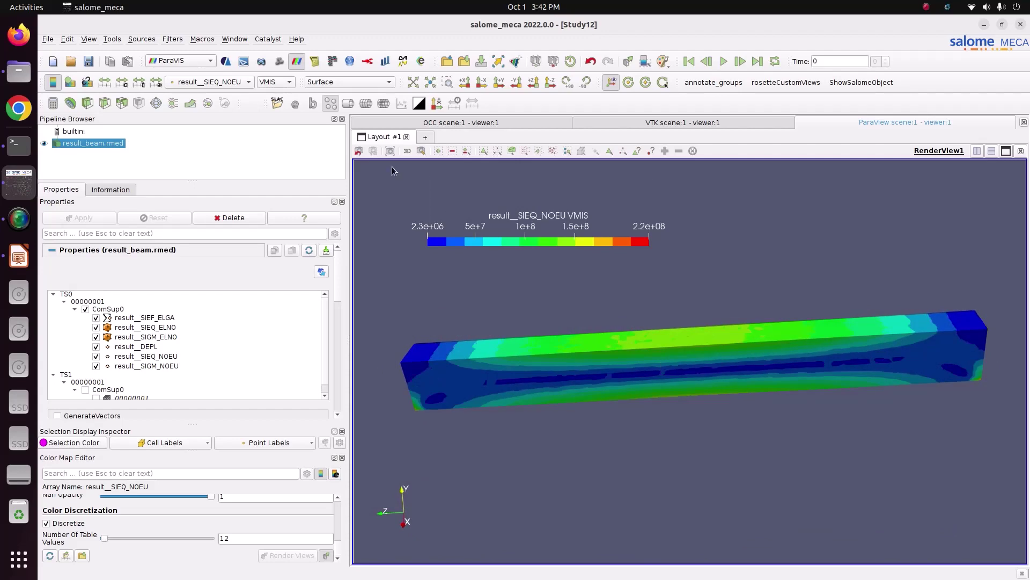
- Search the filters for "extract" and add an Extract Selection filter to result_beam.rmed
{"action": "left_click", "coordinate": [172, 40]}
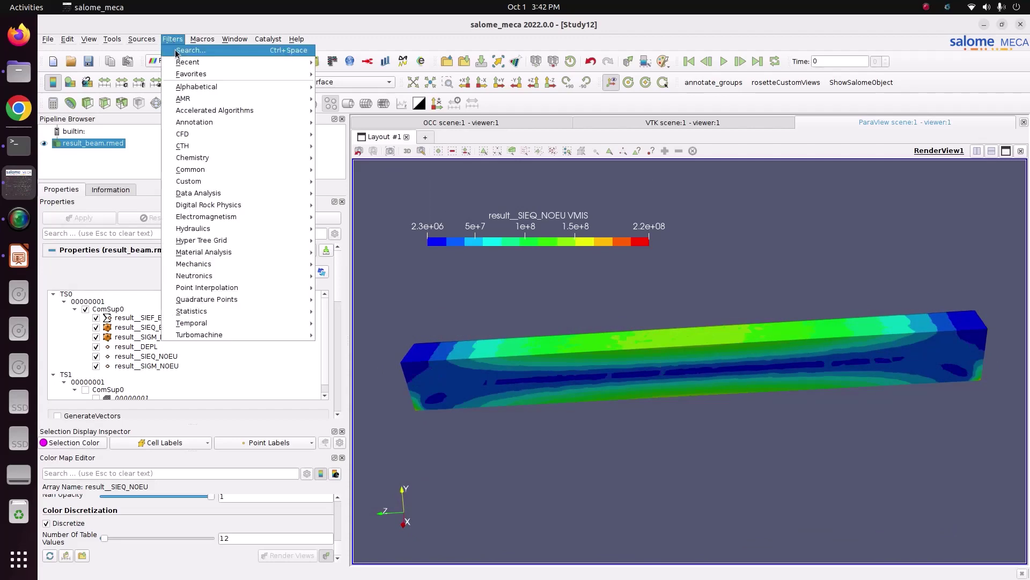
{"action": "left_click", "coordinate": [175, 48]}
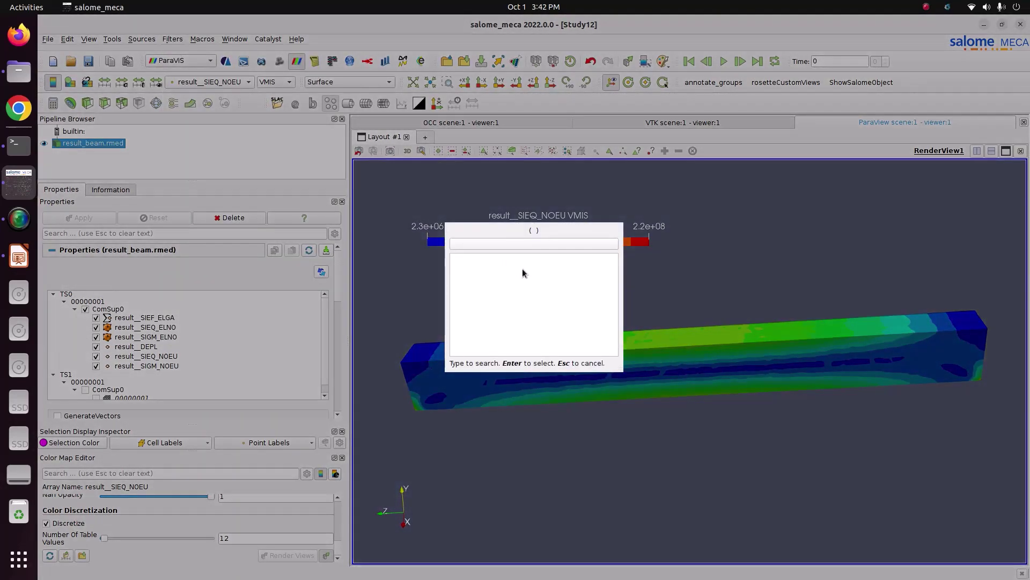
{"action": "type", "text": "extract"}
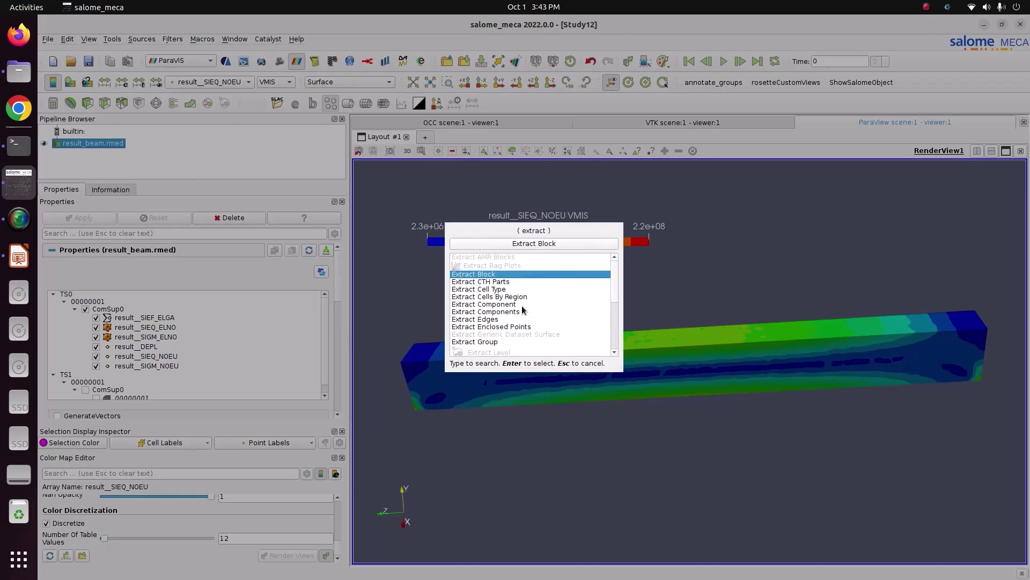
{"action": "scroll", "coordinate": [524, 310], "scroll_direction": "down", "scroll_amount": 1}
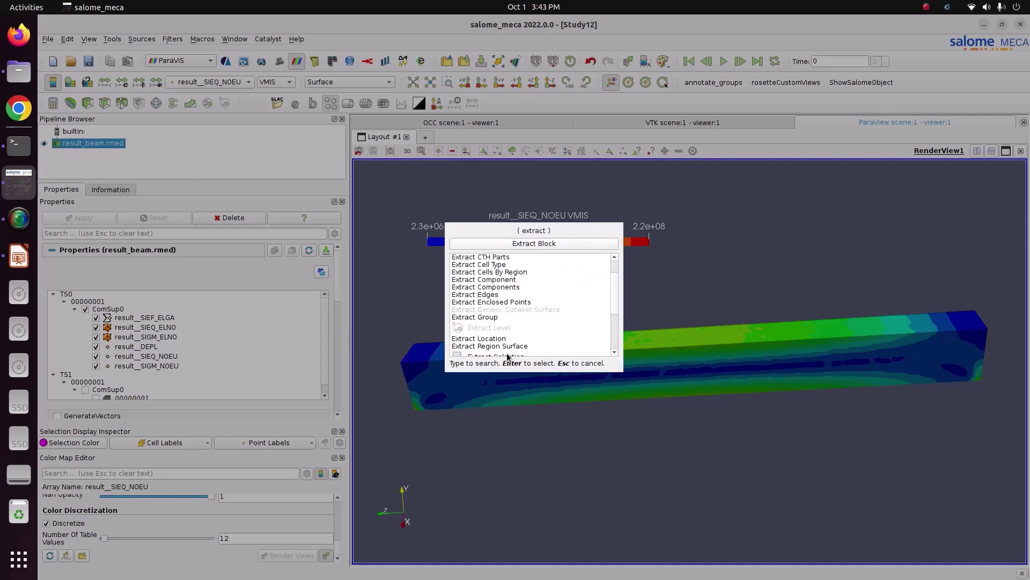
{"action": "scroll", "coordinate": [507, 355], "scroll_direction": "down", "scroll_amount": 1}
{"action": "left_click", "coordinate": [498, 337]}
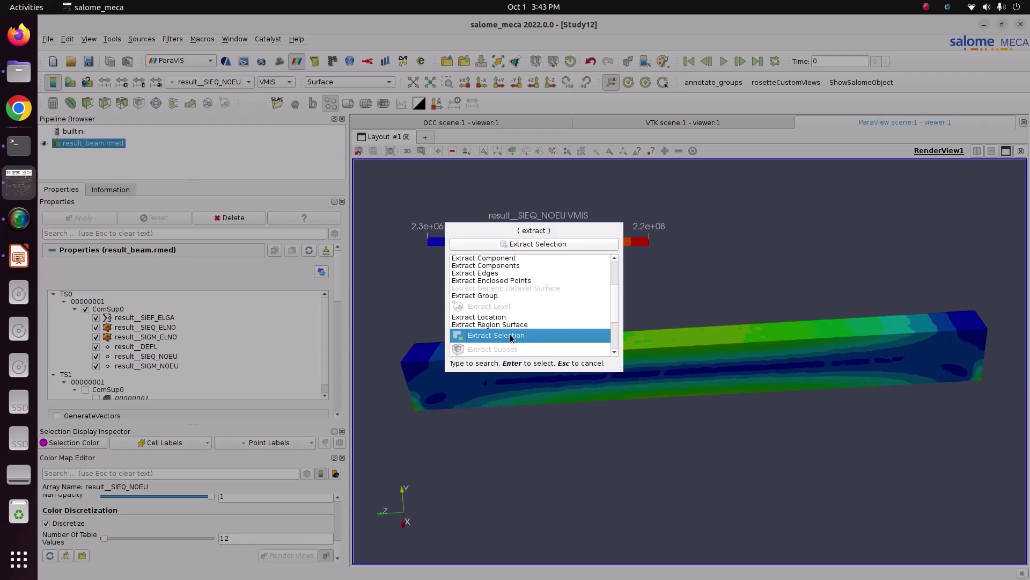
{"action": "double_click", "coordinate": [510, 337]}
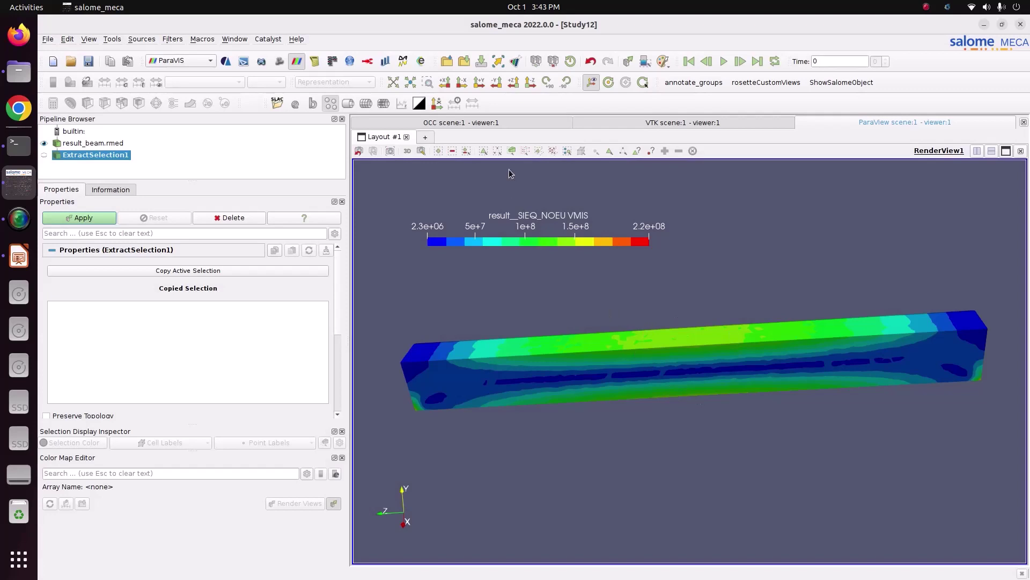
- Select the cells through the beam's middle portion and extract them by copying the active selection into ExtractSelection1
{"action": "left_click", "coordinate": [513, 152]}
{"action": "left_click_drag", "start_coordinate": [653, 318], "coordinate": [737, 415]}
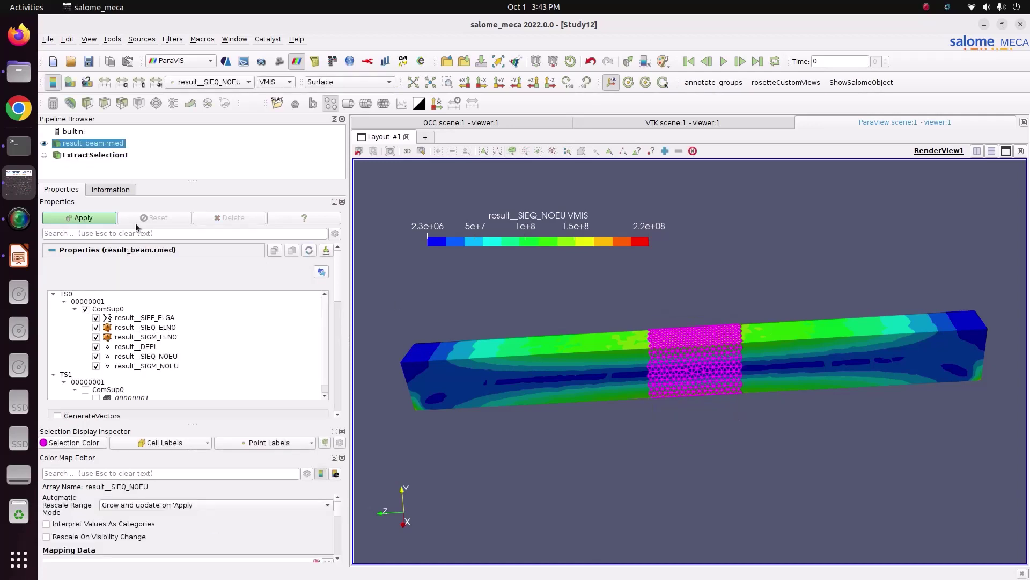
{"action": "left_click", "coordinate": [78, 156]}
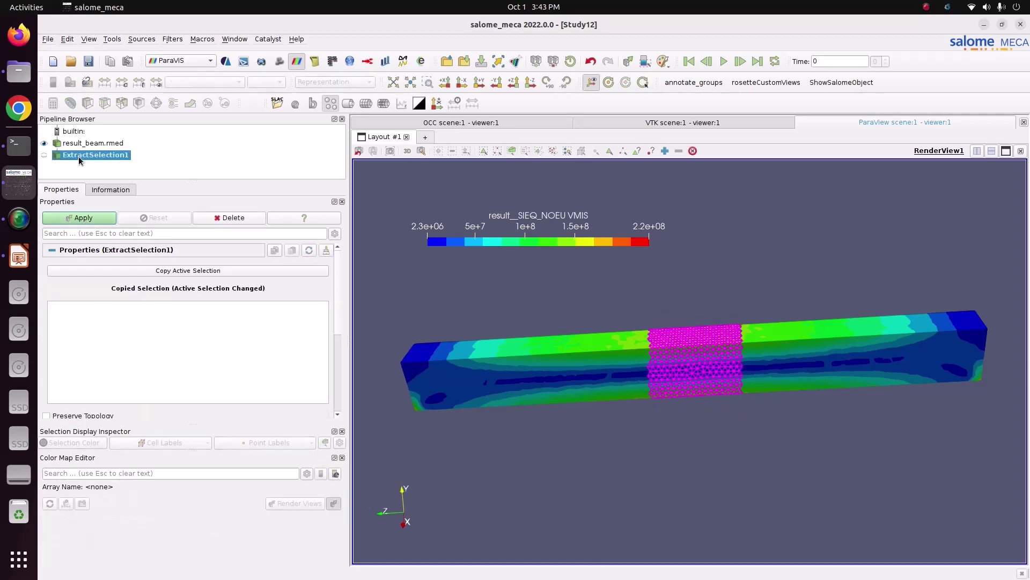
{"action": "left_click", "coordinate": [83, 218]}
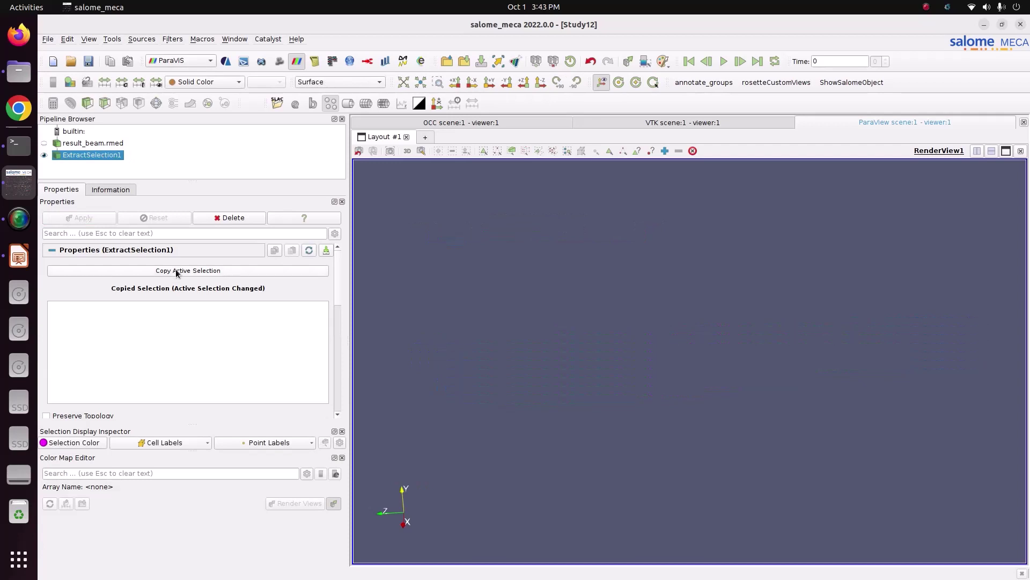
{"action": "left_click", "coordinate": [176, 271]}
{"action": "left_click", "coordinate": [85, 218]}
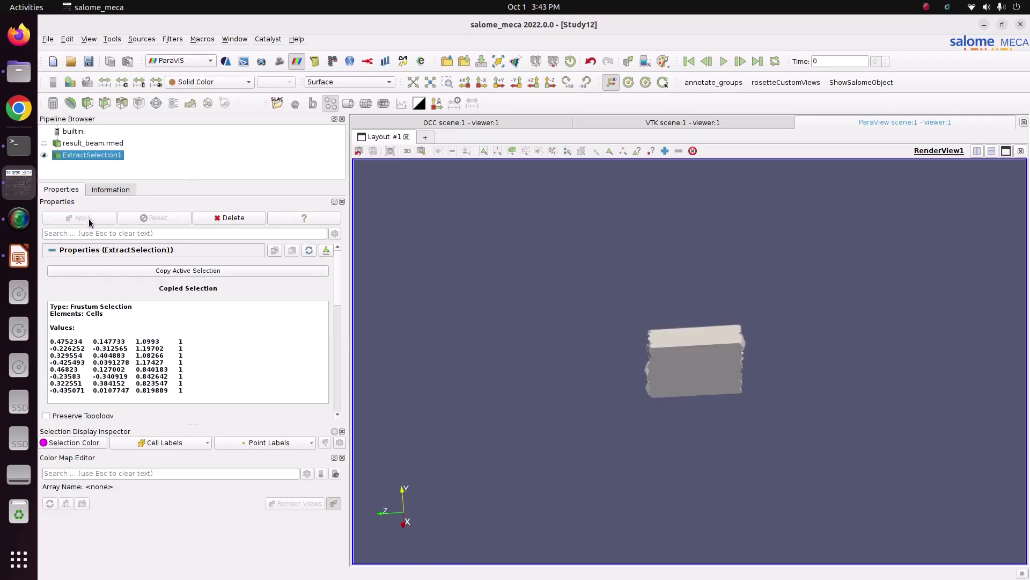
- Color the extracted middle segment by the VMIS component of result__SIEQ_NOEU and view it from several sides
{"action": "left_click_drag", "start_coordinate": [625, 349], "coordinate": [653, 375]}
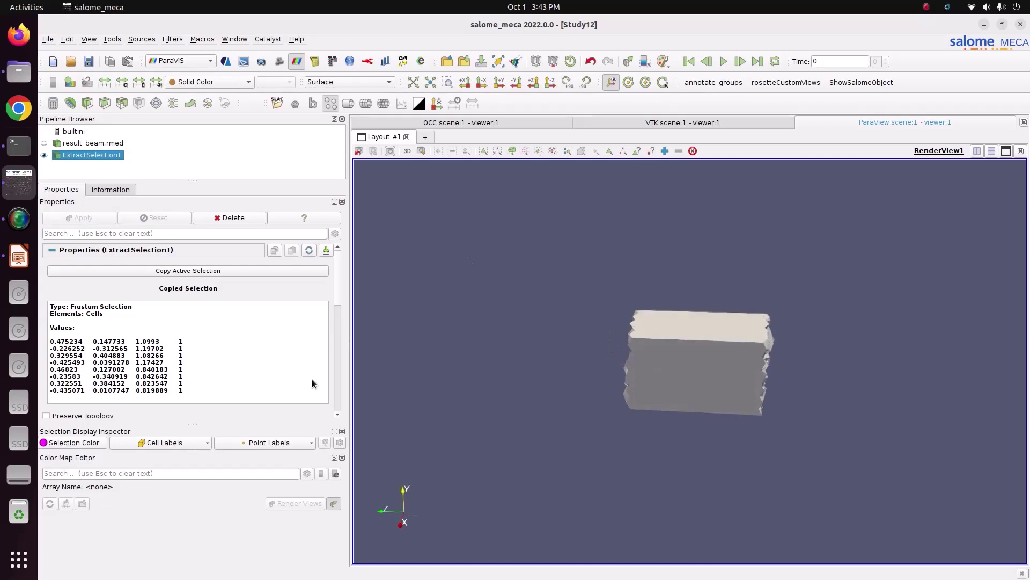
{"action": "left_click", "coordinate": [200, 83]}
{"action": "left_click", "coordinate": [208, 107]}
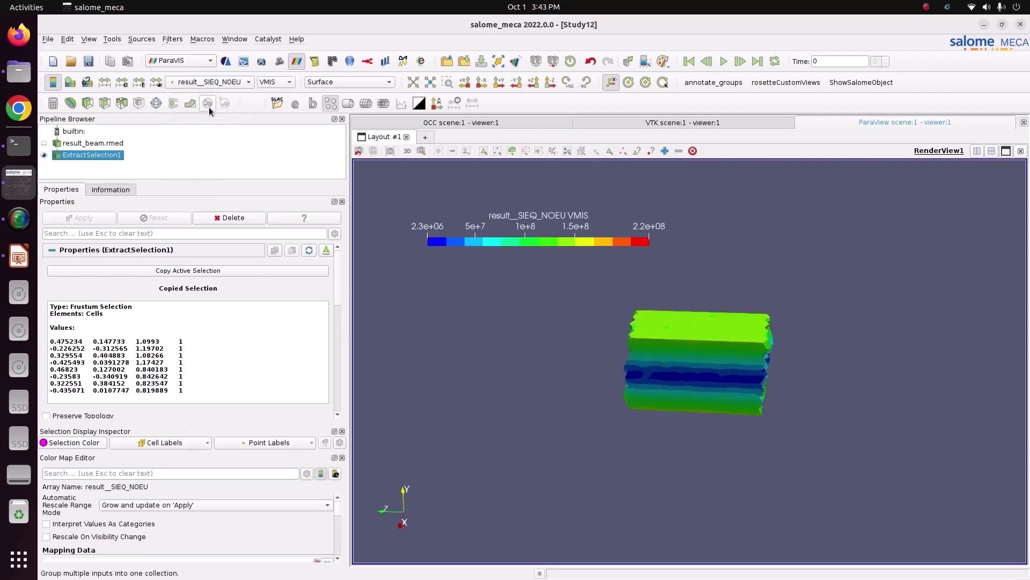
{"action": "left_click_drag", "start_coordinate": [720, 365], "coordinate": [771, 388]}
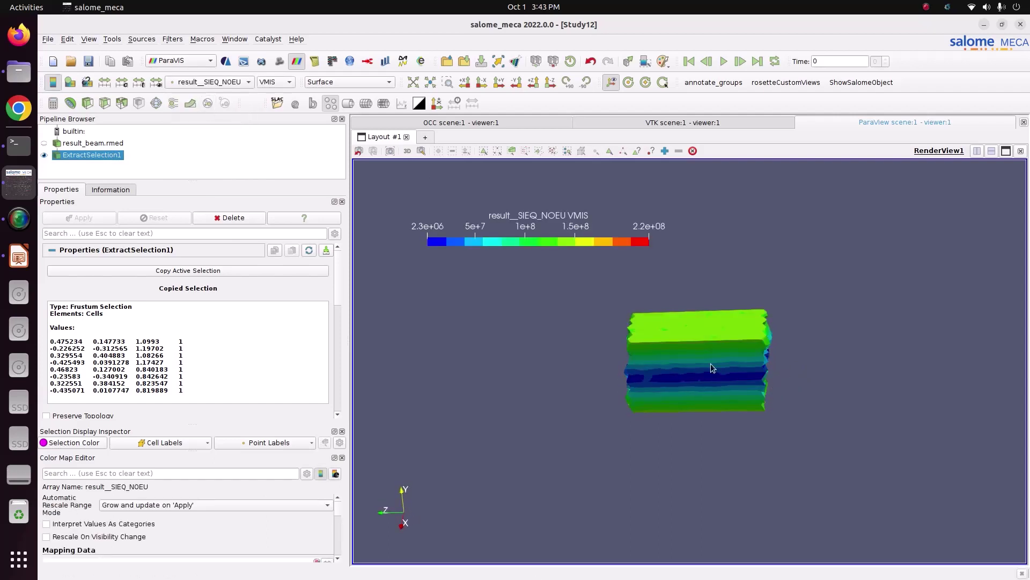
{"action": "left_click_drag", "start_coordinate": [712, 367], "coordinate": [724, 349]}
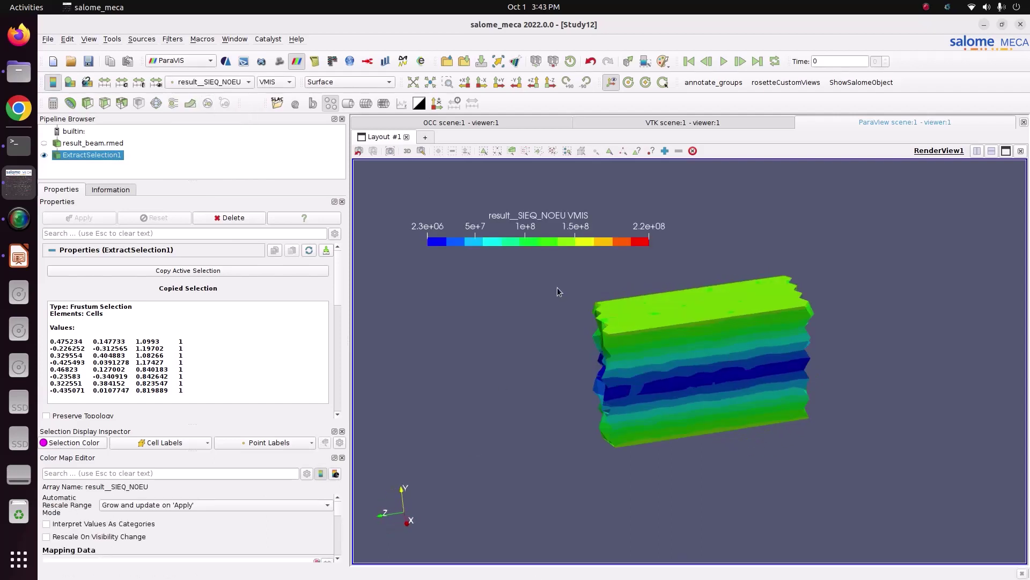
- Shift the VMIS color legend slightly and rescale its color map to the visible data range of the extracted segment
{"action": "scroll", "coordinate": [338, 518], "scroll_direction": "down", "scroll_amount": 5}
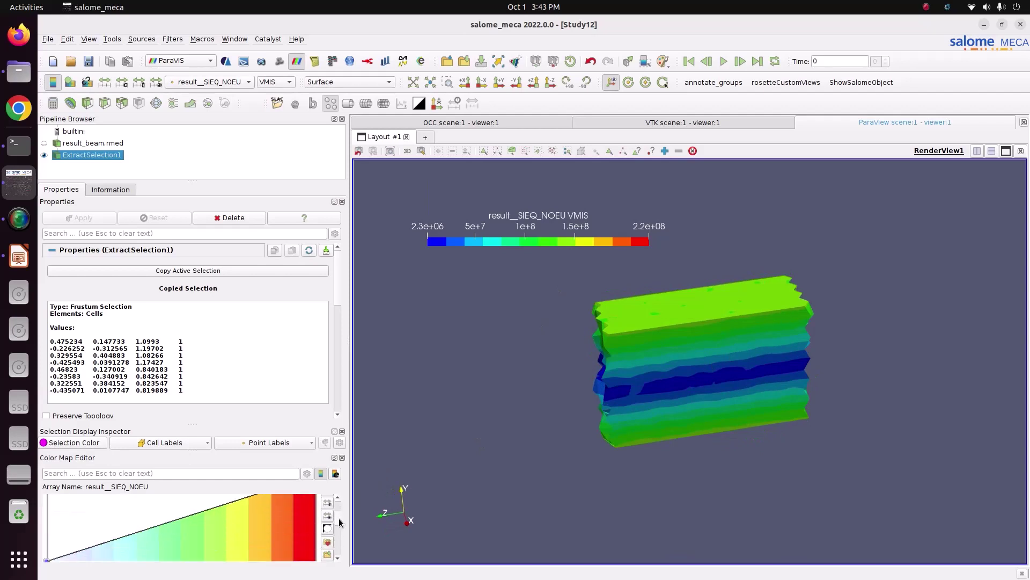
{"action": "scroll", "coordinate": [338, 520], "scroll_direction": "up", "scroll_amount": 1}
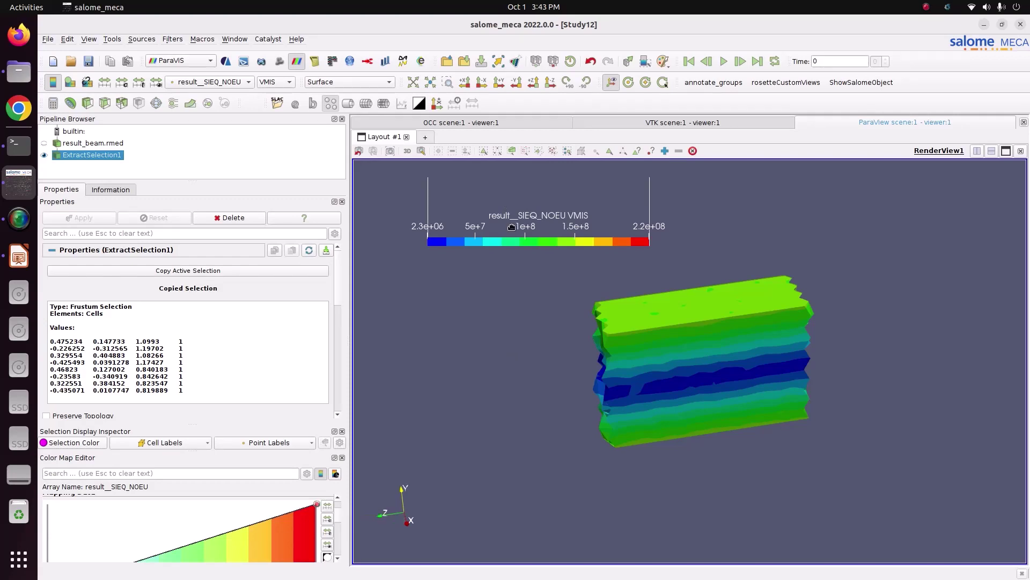
{"action": "left_click_drag", "start_coordinate": [512, 227], "coordinate": [489, 223]}
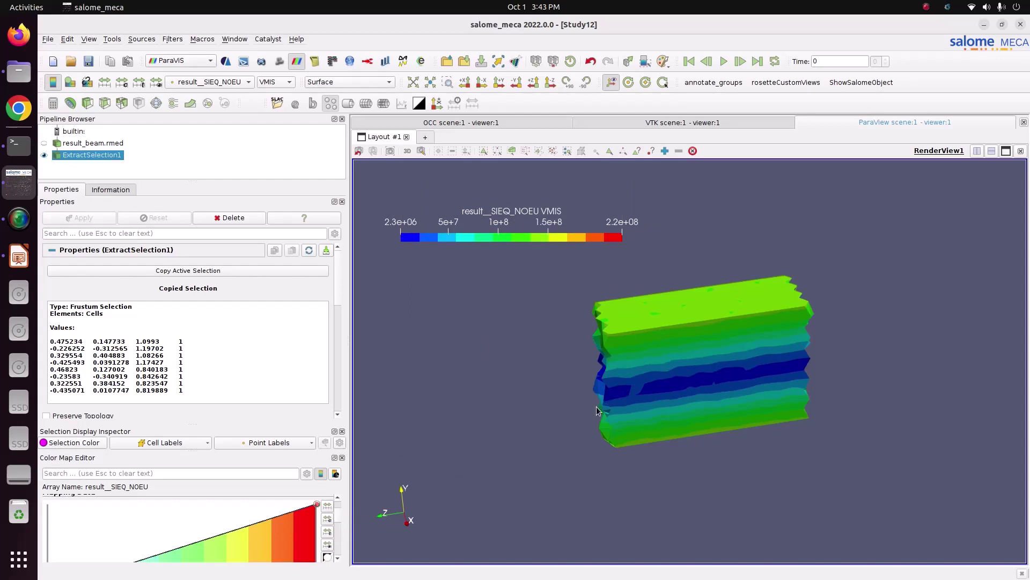
{"action": "left_click", "coordinate": [328, 548]}
{"action": "left_click_drag", "start_coordinate": [622, 372], "coordinate": [692, 312]}
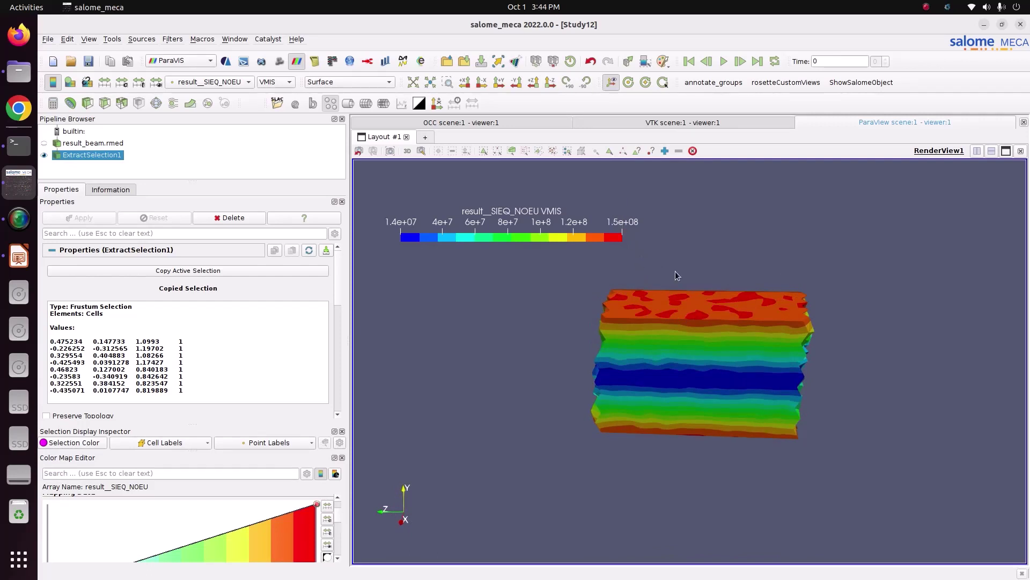
- Grow the cell selection twice, updating ExtractSelection1 with the active selection after each growth
{"action": "left_click", "coordinate": [664, 152]}
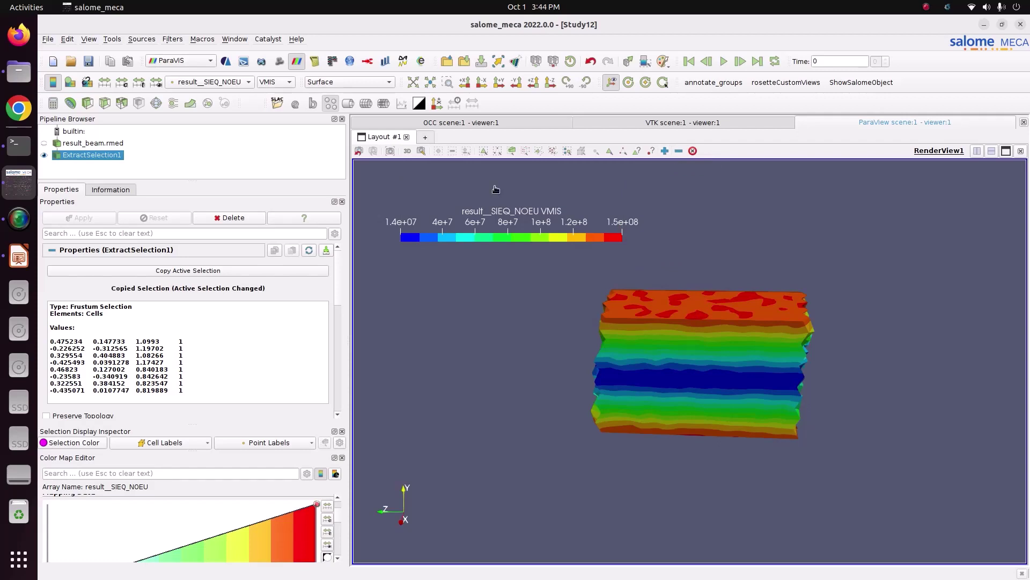
{"action": "left_click", "coordinate": [243, 272]}
{"action": "left_click", "coordinate": [93, 217]}
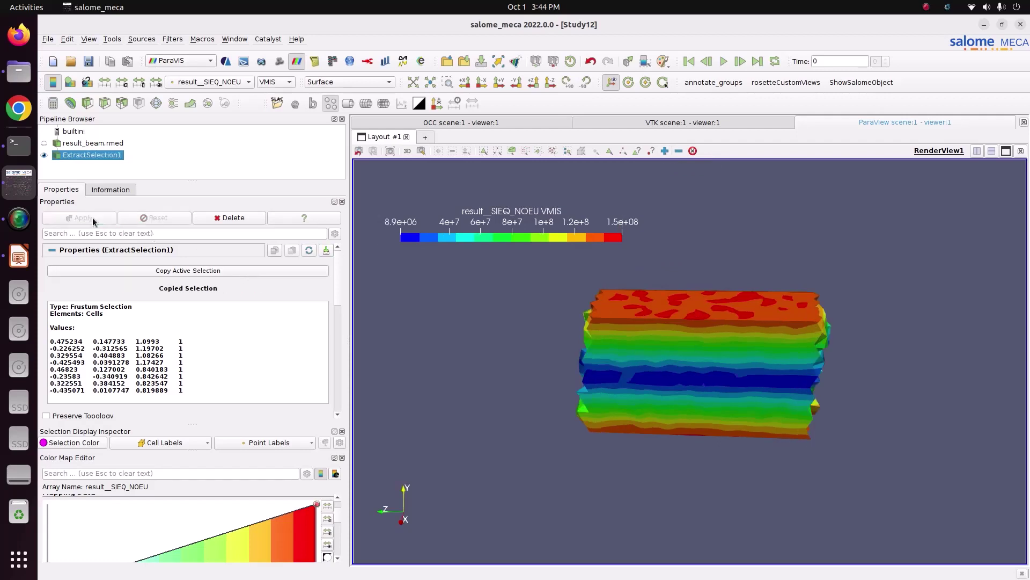
{"action": "left_click", "coordinate": [677, 152]}
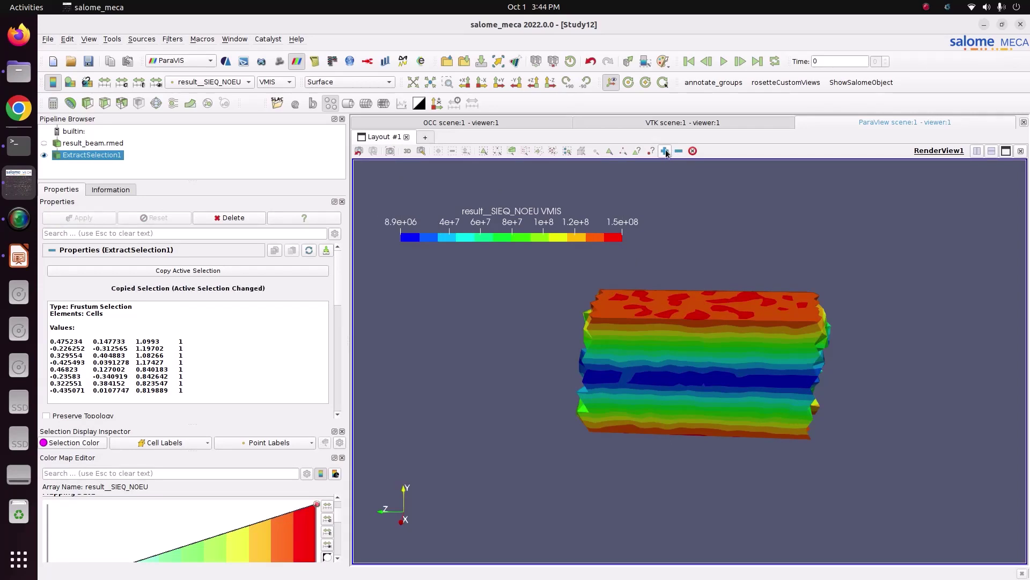
{"action": "left_click", "coordinate": [165, 269]}
{"action": "left_click", "coordinate": [95, 218]}
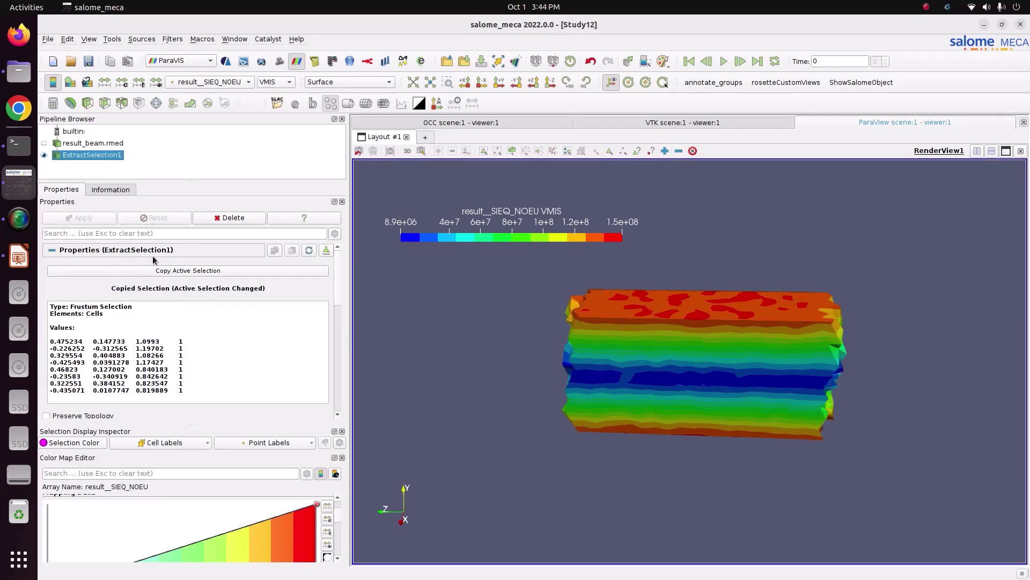
- Update ExtractSelection1 with the newly grown active selection and view the extracted segment from a slightly different angle
{"action": "left_click", "coordinate": [146, 270]}
{"action": "left_click", "coordinate": [98, 219]}
{"action": "left_click_drag", "start_coordinate": [542, 311], "coordinate": [749, 366]}
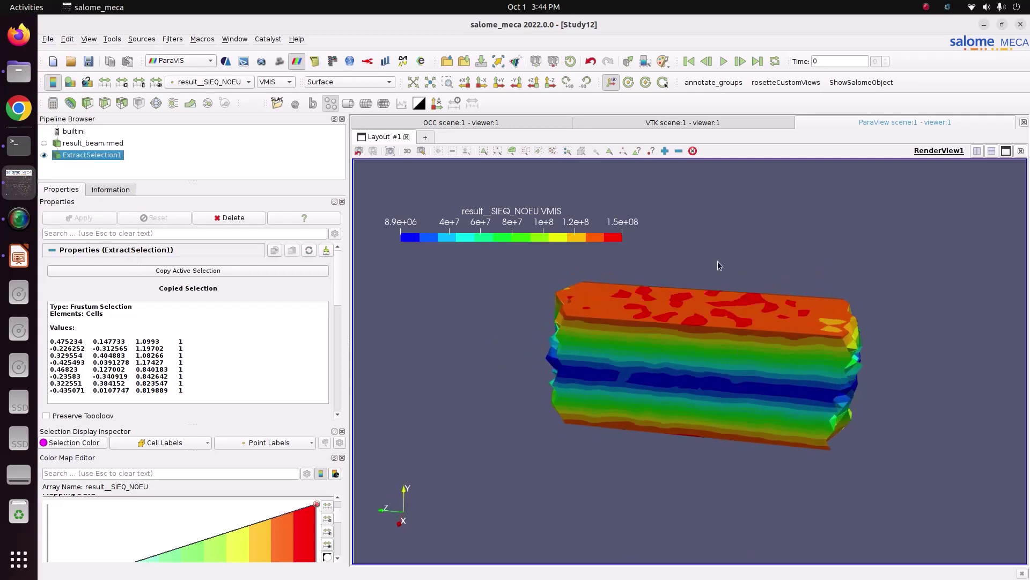
- Shrink the cell selection twice, updating ExtractSelection1 with the active selection after each reduction
{"action": "left_click", "coordinate": [678, 152]}
{"action": "left_click", "coordinate": [206, 273]}
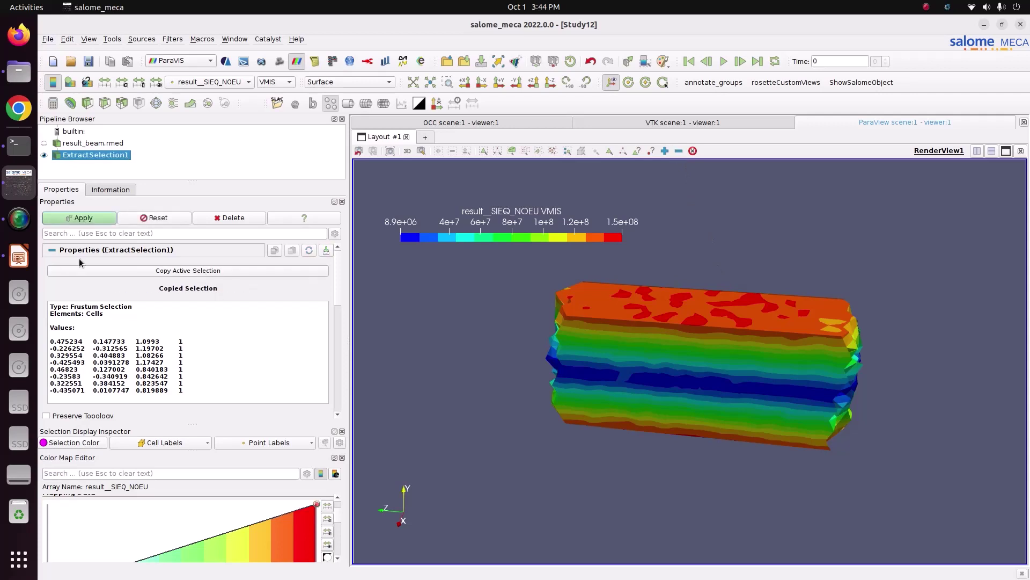
{"action": "left_click", "coordinate": [57, 217]}
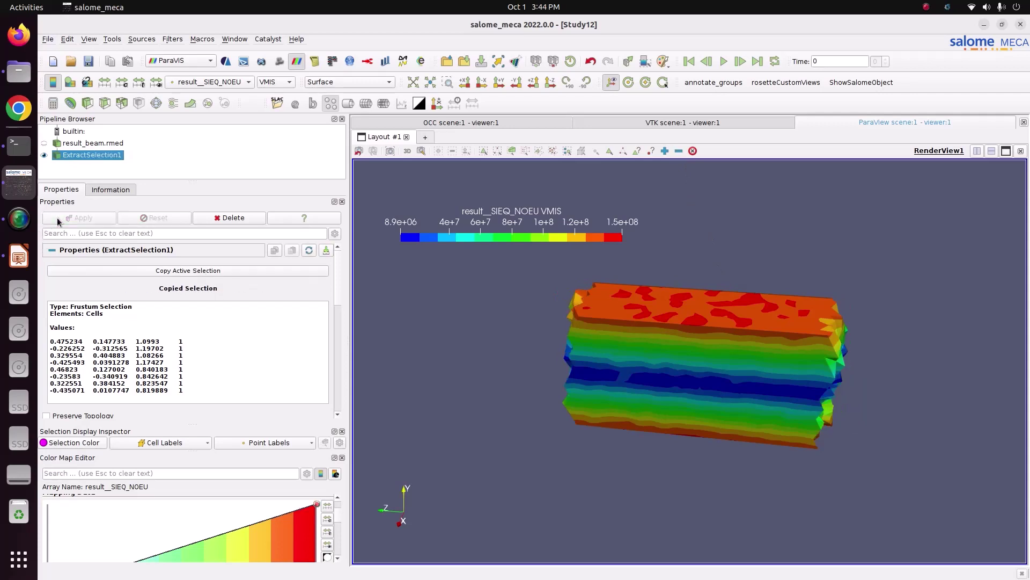
{"action": "left_click", "coordinate": [678, 151]}
{"action": "left_click", "coordinate": [149, 270]}
{"action": "left_click", "coordinate": [95, 219]}
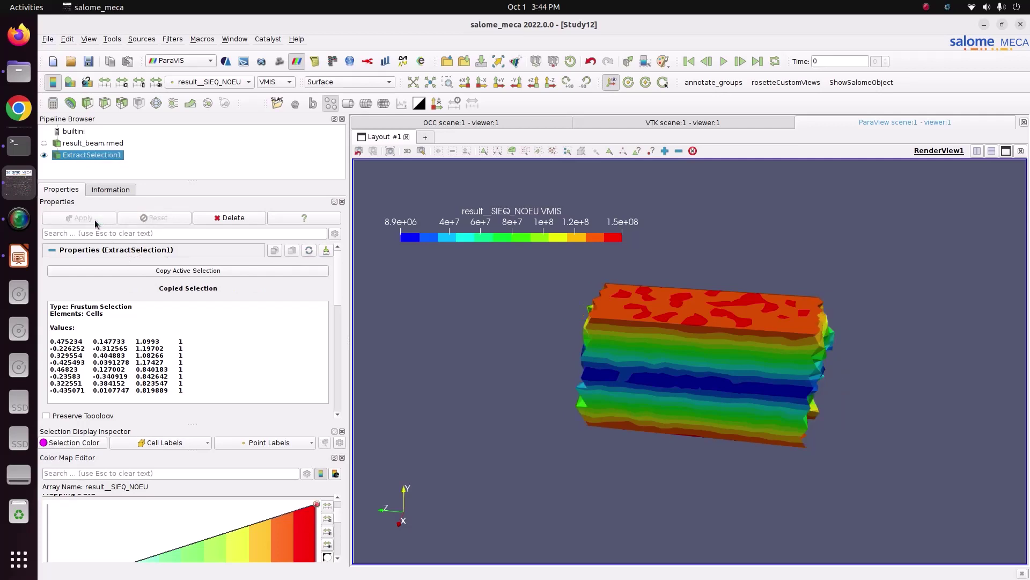
{"action": "left_click_drag", "start_coordinate": [584, 376], "coordinate": [685, 341]}
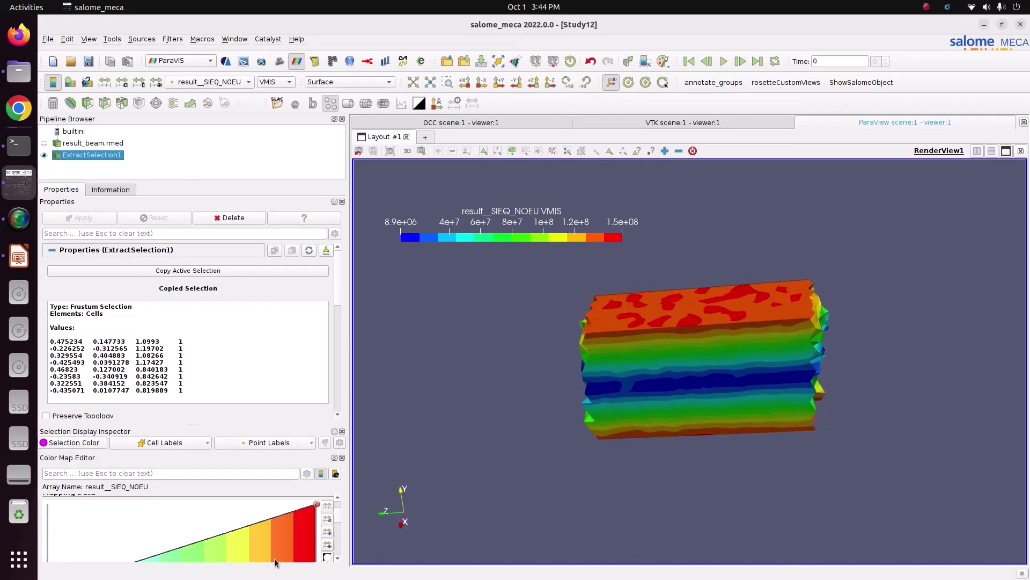
- Turn on result__SIEQ_NOEU point labels for ExtractSelection1 in the Selection Display Inspector
{"action": "left_click", "coordinate": [255, 443]}
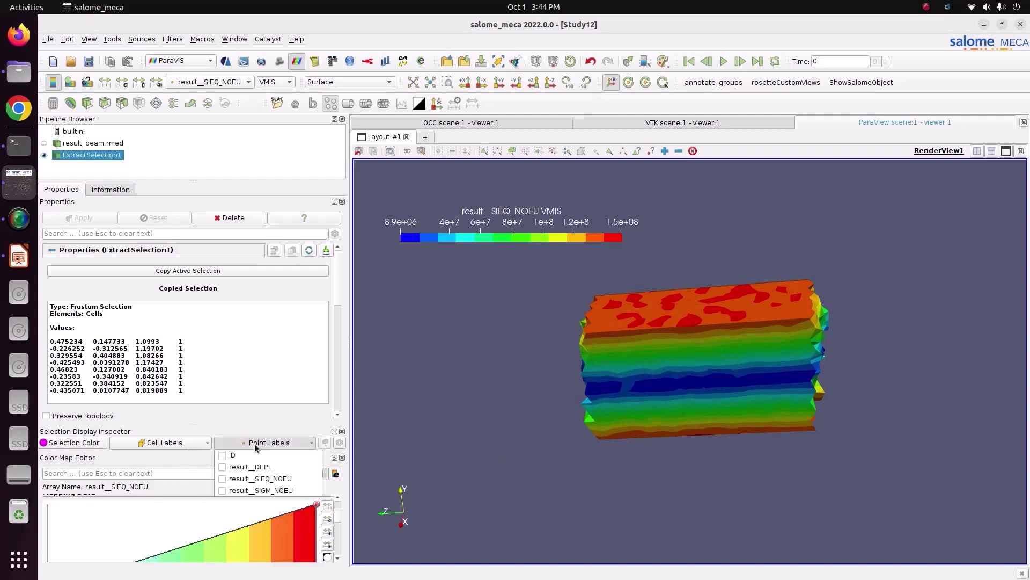
{"action": "left_click", "coordinate": [215, 426]}
{"action": "left_click", "coordinate": [89, 40]}
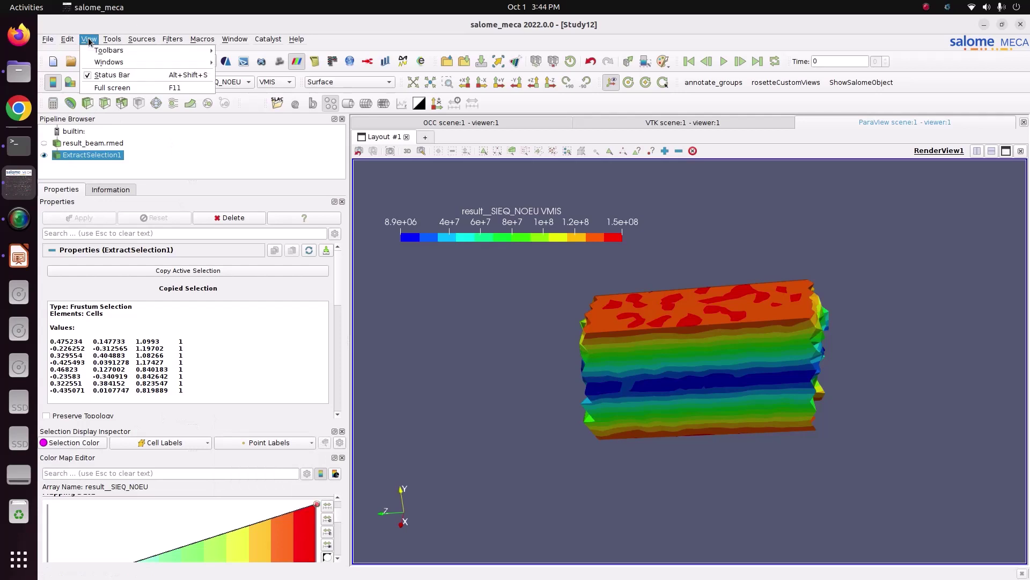
{"action": "mouse_move", "coordinate": [103, 63]}
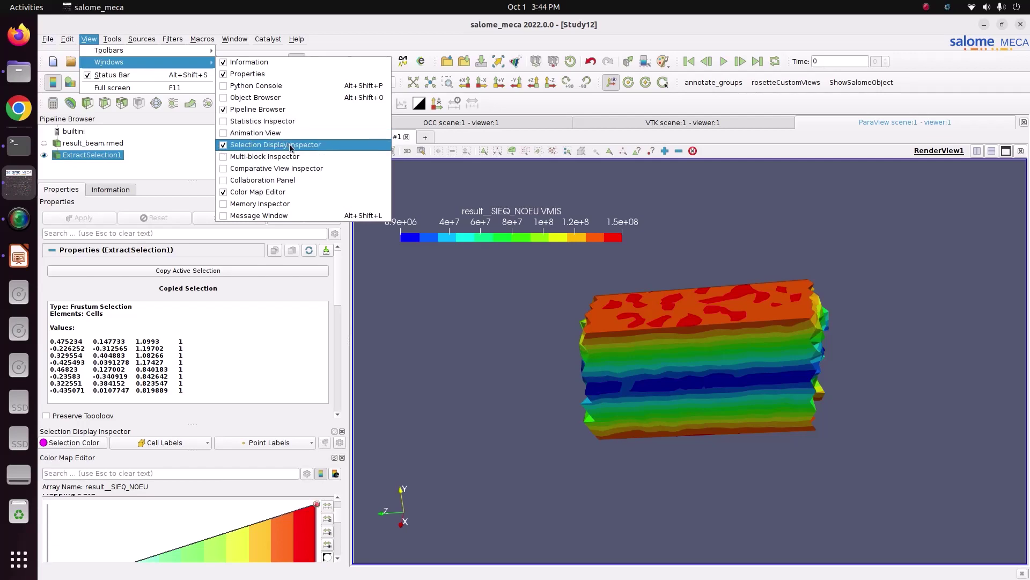
{"action": "left_click", "coordinate": [451, 374]}
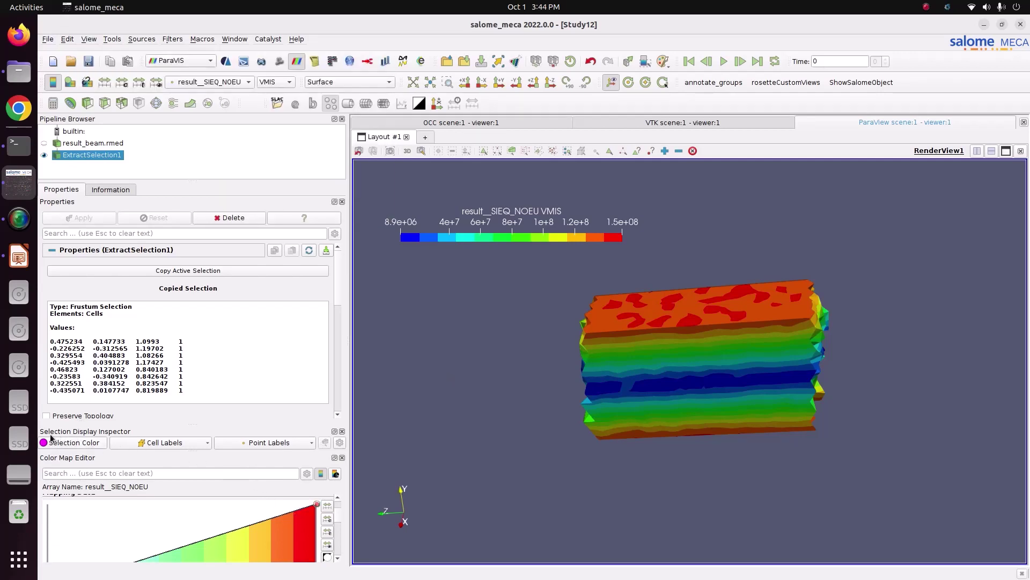
{"action": "left_click", "coordinate": [249, 441]}
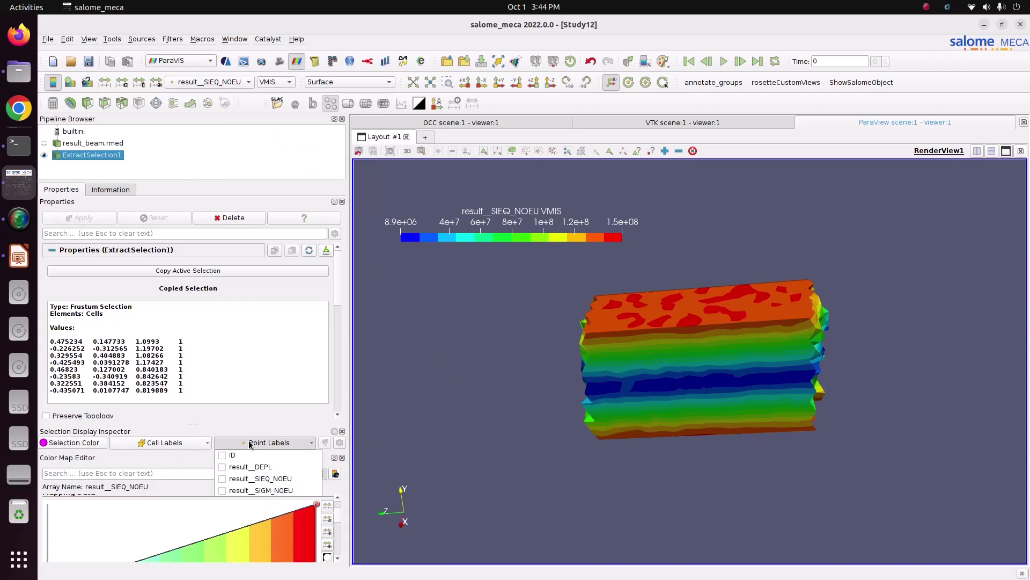
{"action": "left_click", "coordinate": [253, 483]}
{"action": "left_click", "coordinate": [301, 443]}
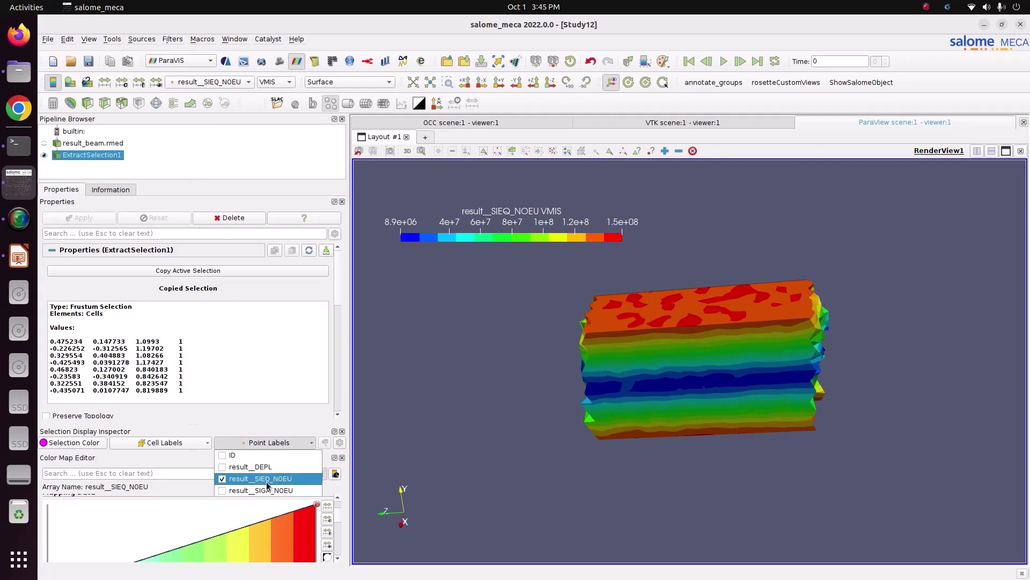
{"action": "left_click", "coordinate": [411, 446]}
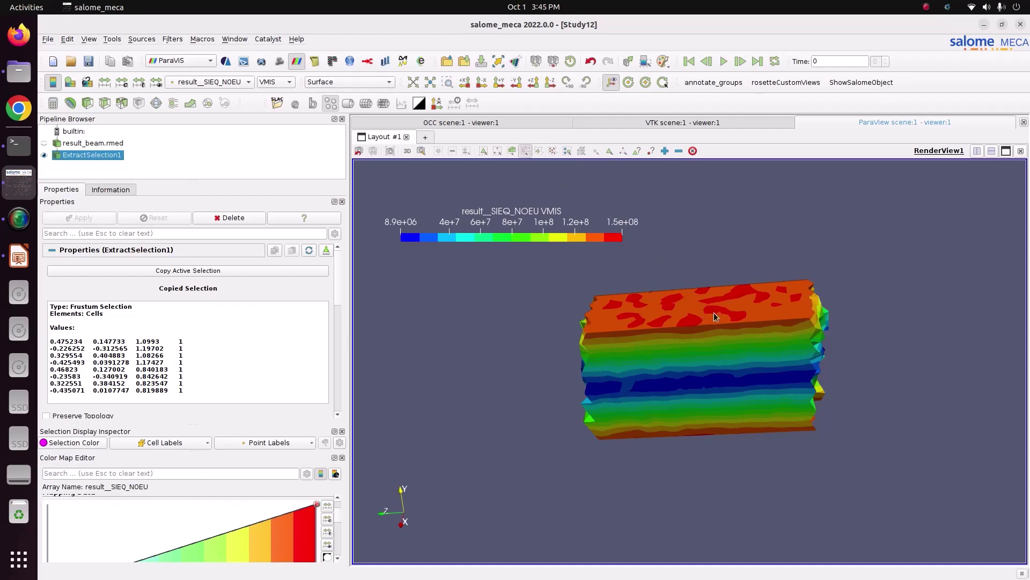
- Pick points on the extracted segment's upper face and copy that point selection into ExtractSelection1
{"action": "left_click", "coordinate": [697, 307]}
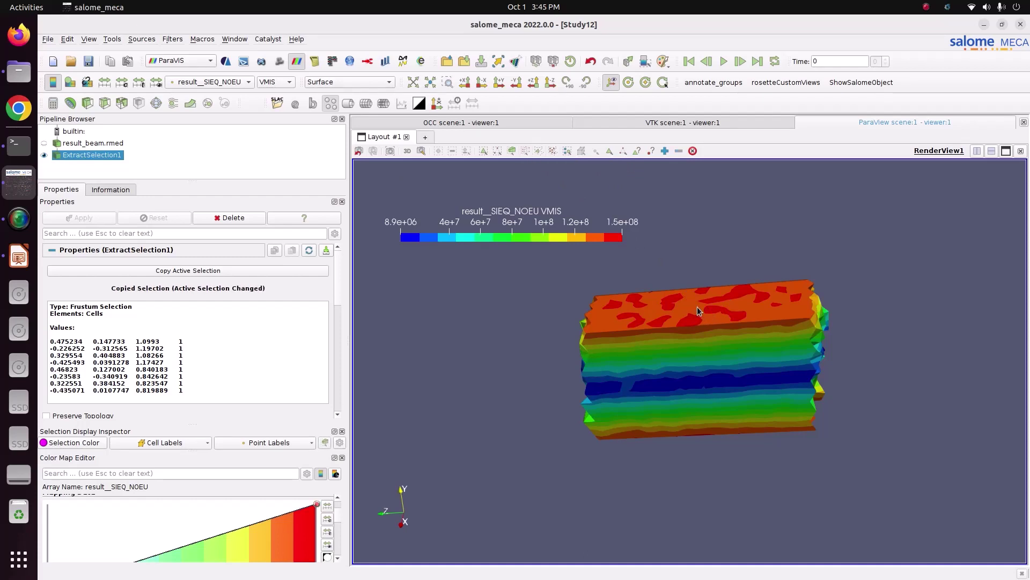
{"action": "left_click", "coordinate": [242, 271]}
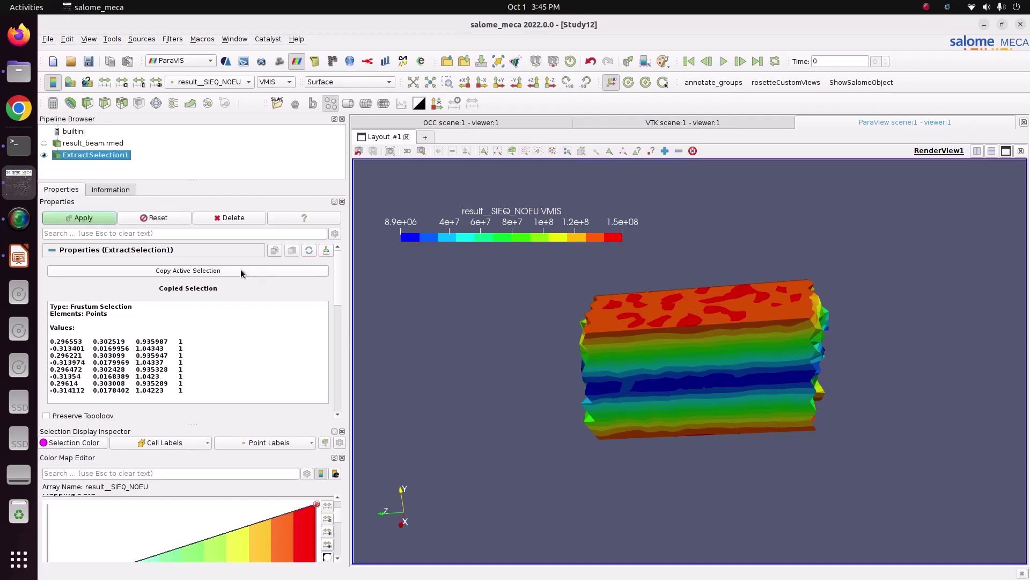
{"action": "left_click", "coordinate": [95, 217]}
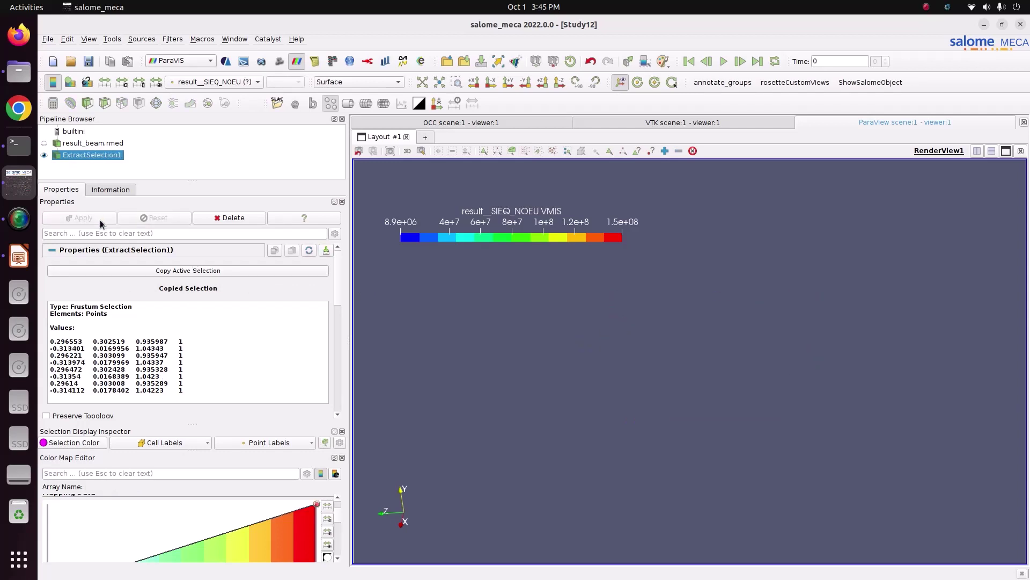
- Hide ExtractSelection1 and show the full result_beam.rmed model instead
{"action": "left_click_drag", "start_coordinate": [466, 293], "coordinate": [468, 347]}
{"action": "left_click_drag", "start_coordinate": [507, 381], "coordinate": [633, 389]}
{"action": "left_click", "coordinate": [45, 155]}
{"action": "left_click", "coordinate": [44, 143]}
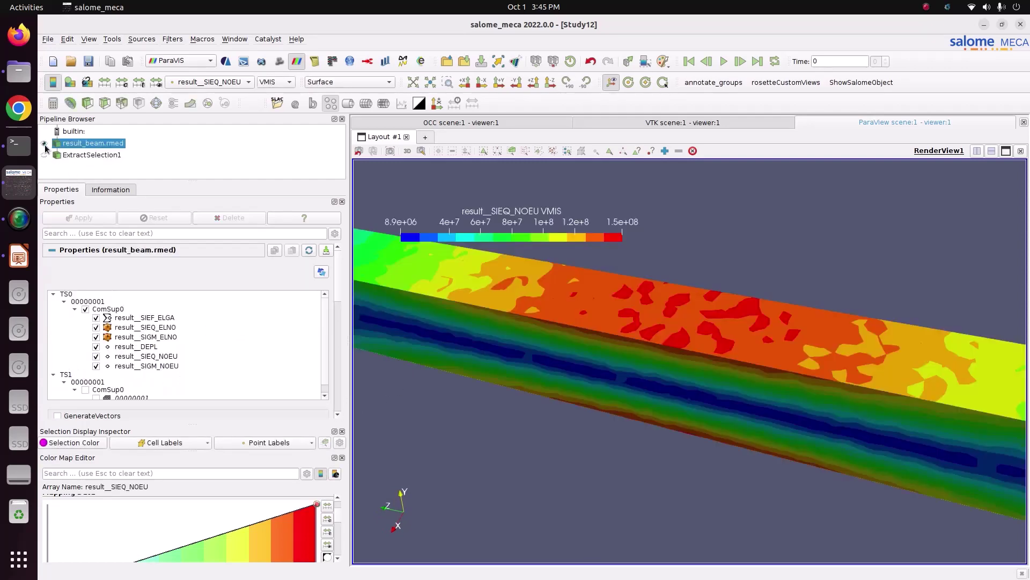
{"action": "left_click_drag", "start_coordinate": [720, 332], "coordinate": [783, 294]}
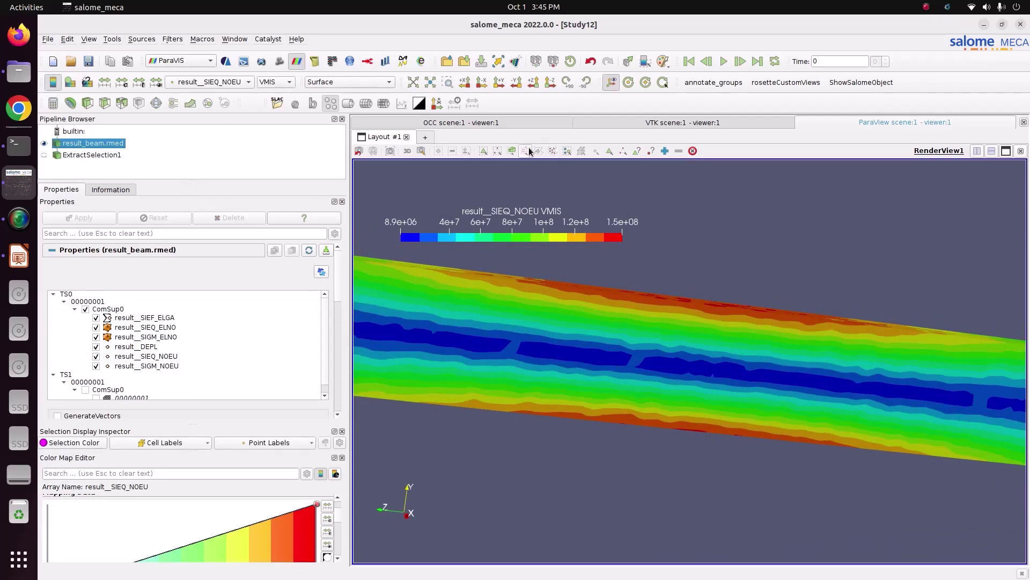
- Select a small group of points near the beam's middle and label them with result__SIEQ_NOEU
{"action": "left_click_drag", "start_coordinate": [666, 343], "coordinate": [666, 344]}
{"action": "left_click", "coordinate": [304, 441]}
{"action": "left_click", "coordinate": [247, 479]}
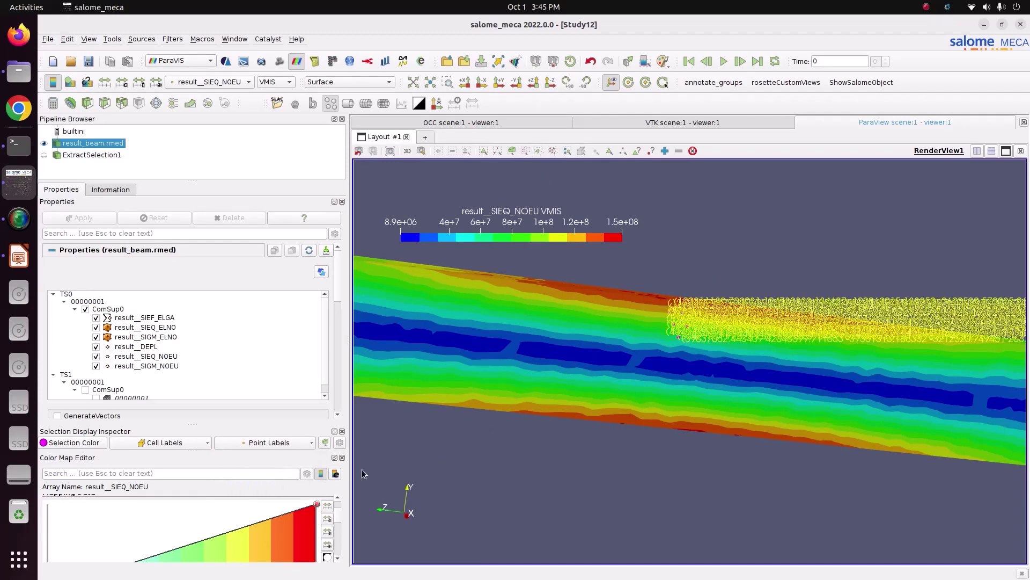
- Turn off the result__SIEQ_NOEU point labels and clear the point selection on the beam
{"action": "left_click", "coordinate": [269, 443]}
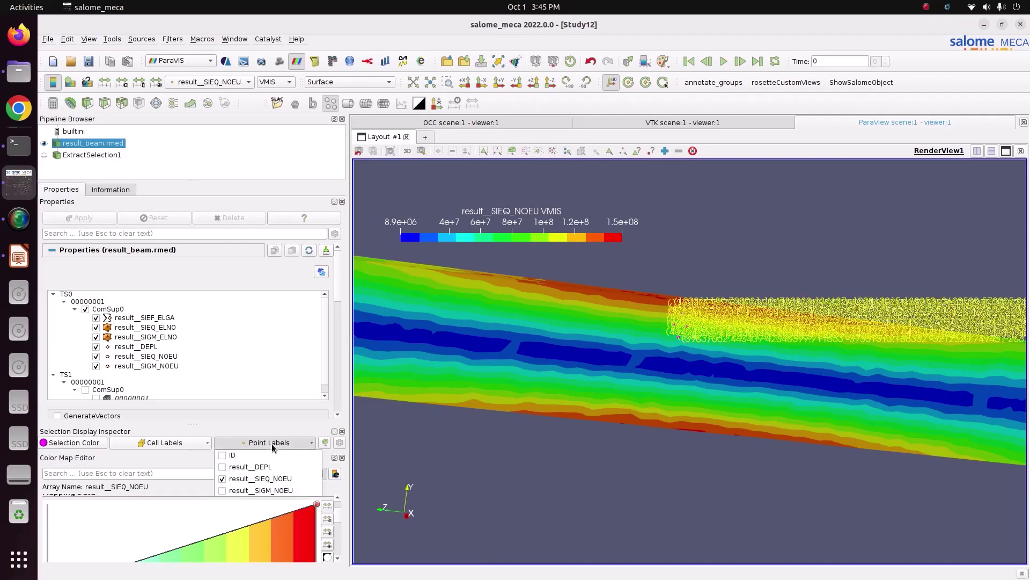
{"action": "left_click", "coordinate": [247, 477]}
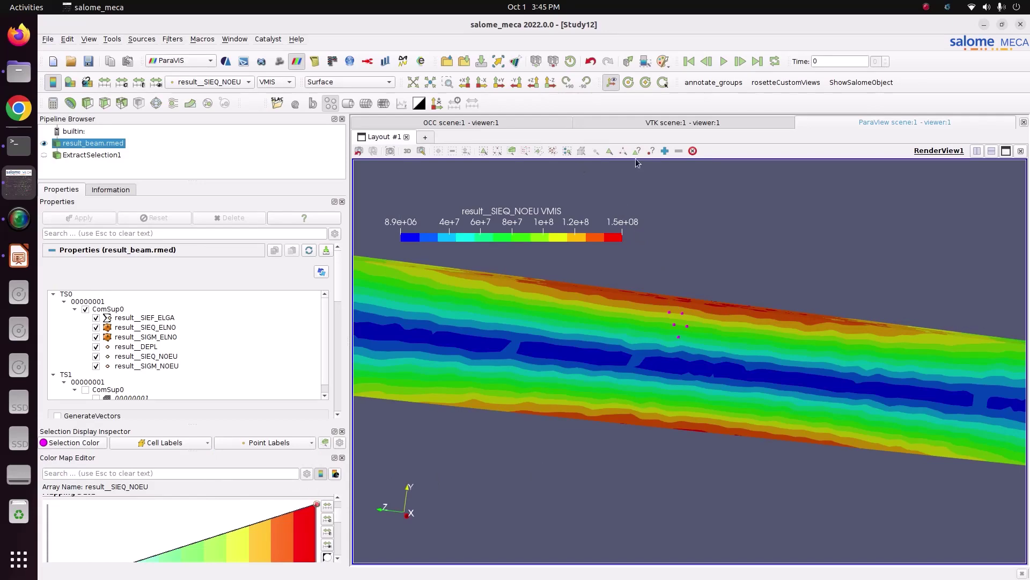
{"action": "left_click", "coordinate": [693, 151]}
- Display result_beam.rmed as Surface With Edges and look closely at the mesh on its upper face
{"action": "left_click_drag", "start_coordinate": [663, 241], "coordinate": [677, 271]}
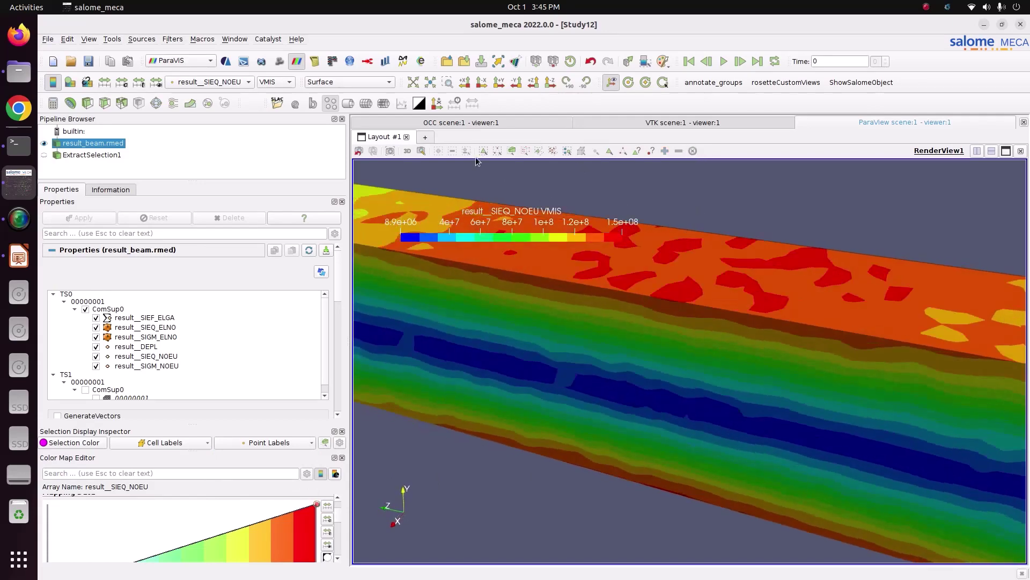
{"action": "left_click", "coordinate": [371, 82]}
{"action": "left_click", "coordinate": [342, 150]}
{"action": "scroll", "coordinate": [736, 336], "scroll_direction": "up", "scroll_amount": 5}
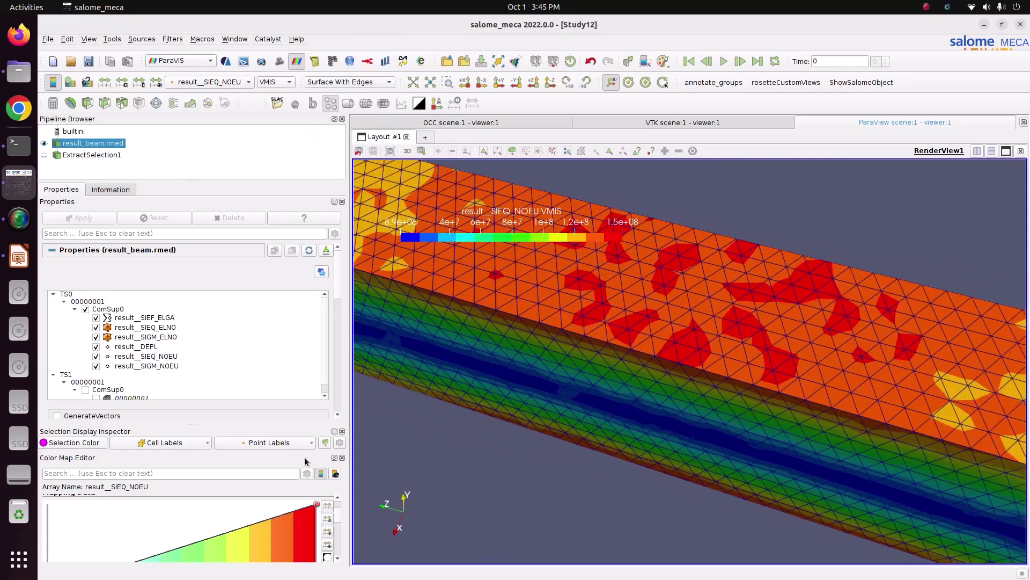
- Turn on result__SIEQ_NOEU point labels for result_beam.rmed and interactively pick a point in the upper face's high-stress region
{"action": "left_click", "coordinate": [254, 445]}
{"action": "left_click", "coordinate": [268, 479]}
{"action": "left_click", "coordinate": [524, 151]}
{"action": "left_click", "coordinate": [712, 299]}
{"action": "left_click_drag", "start_coordinate": [800, 475], "coordinate": [854, 460]}
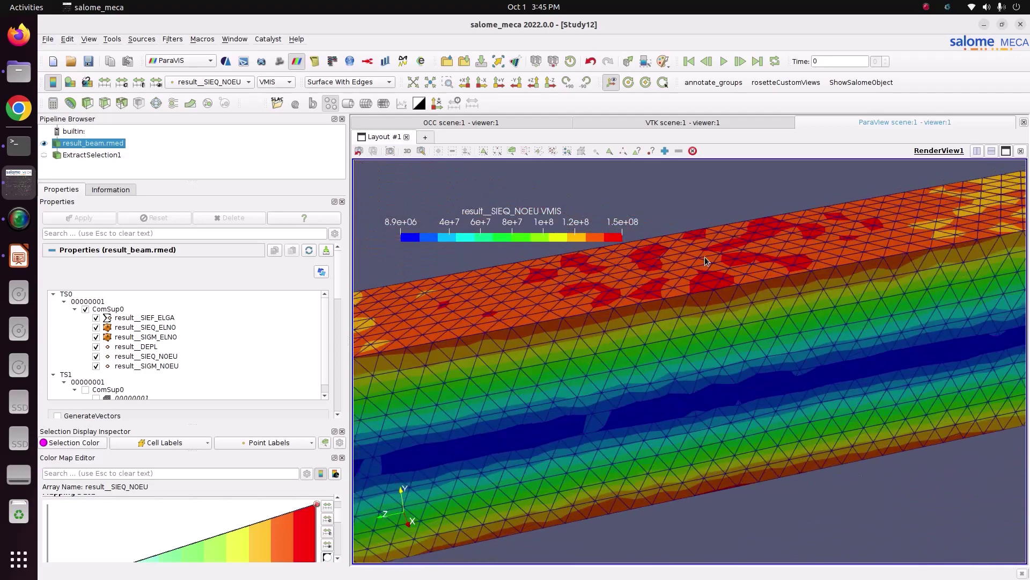
{"action": "left_click_drag", "start_coordinate": [699, 236], "coordinate": [612, 198]}
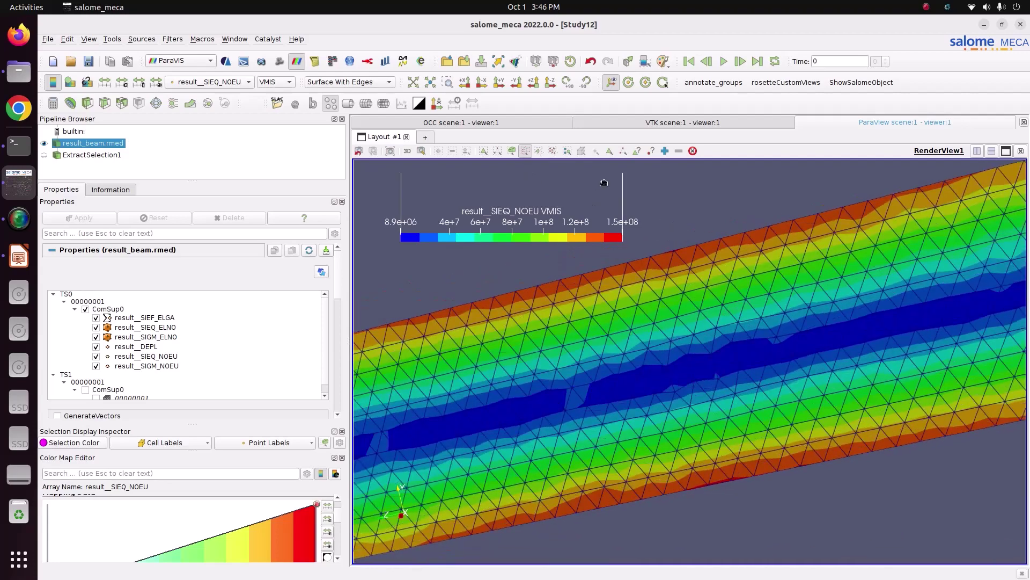
- Select several points along the upper face's edge at mid-span and examine their result__SIEQ_NOEU labels against the VMIS contours
{"action": "left_click", "coordinate": [498, 151]}
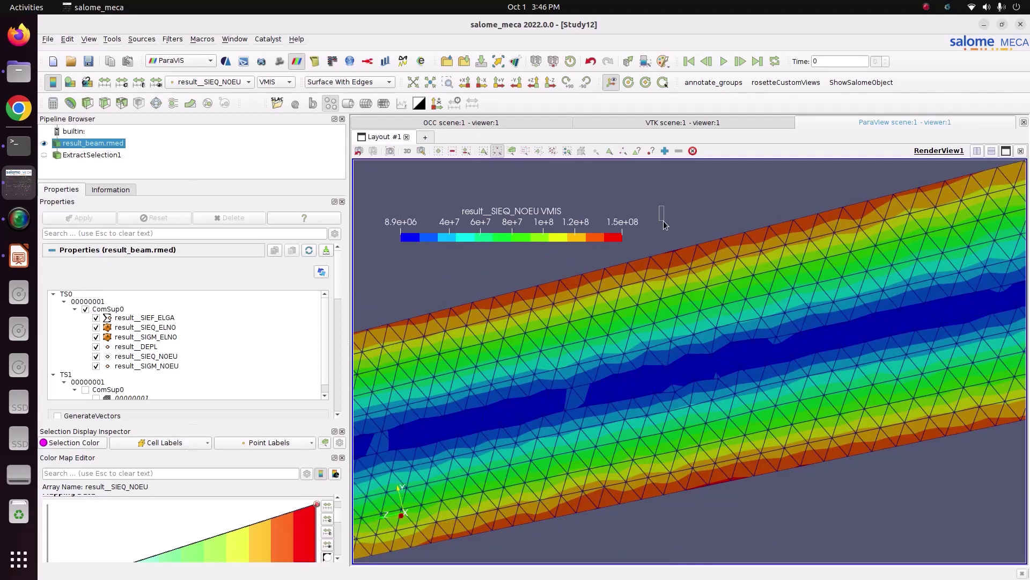
{"action": "left_click_drag", "start_coordinate": [687, 243], "coordinate": [728, 311]}
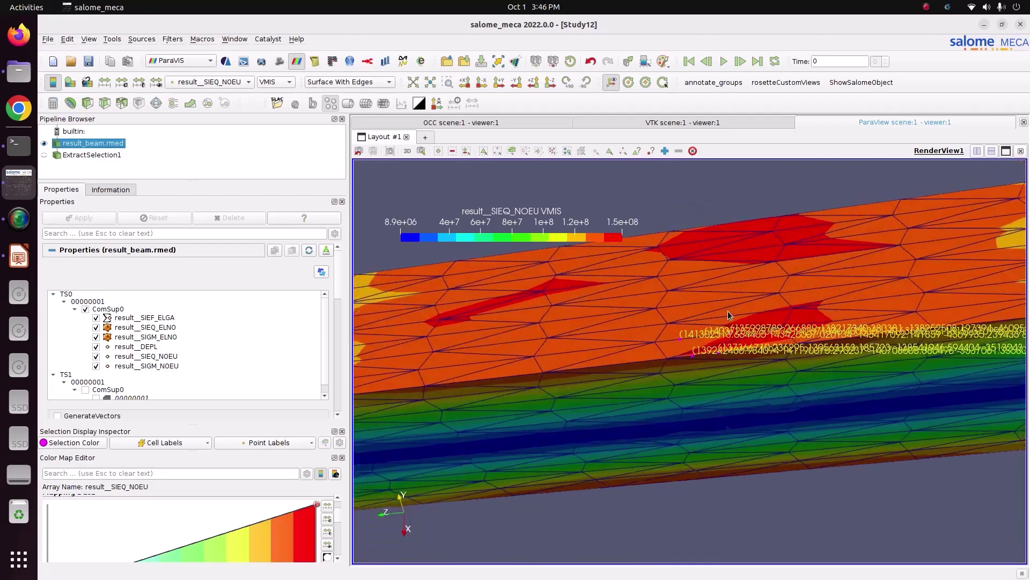
{"action": "scroll", "coordinate": [700, 363], "scroll_direction": "up", "scroll_amount": 5}
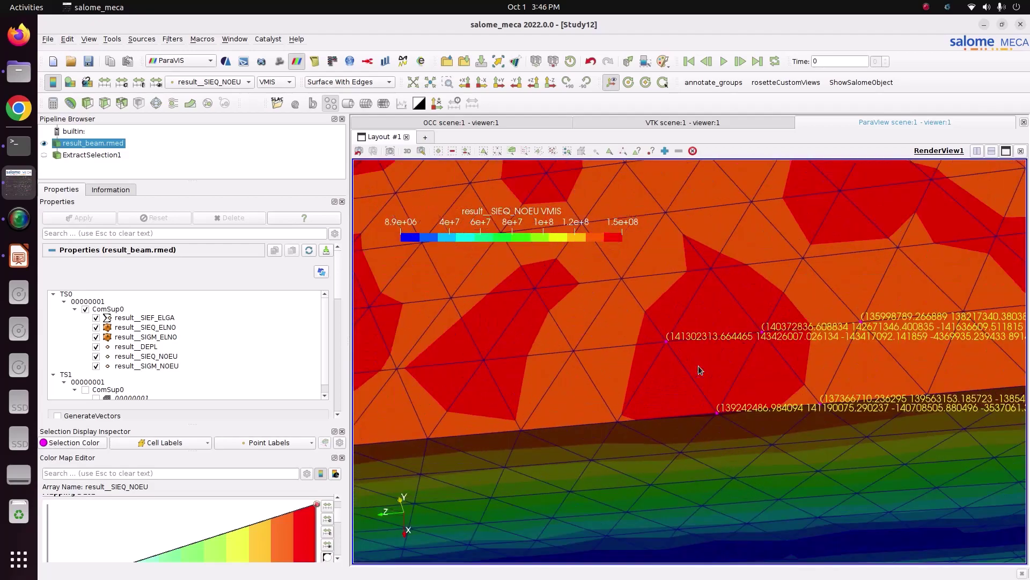
{"action": "left_click_drag", "start_coordinate": [698, 365], "coordinate": [748, 391]}
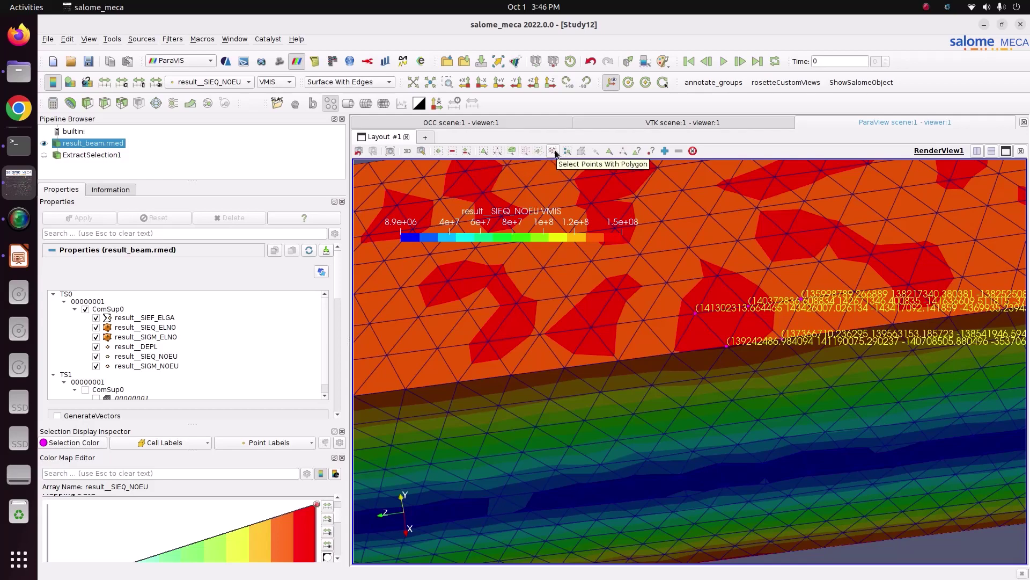
{"action": "scroll", "coordinate": [632, 352], "scroll_direction": "up", "scroll_amount": 5}
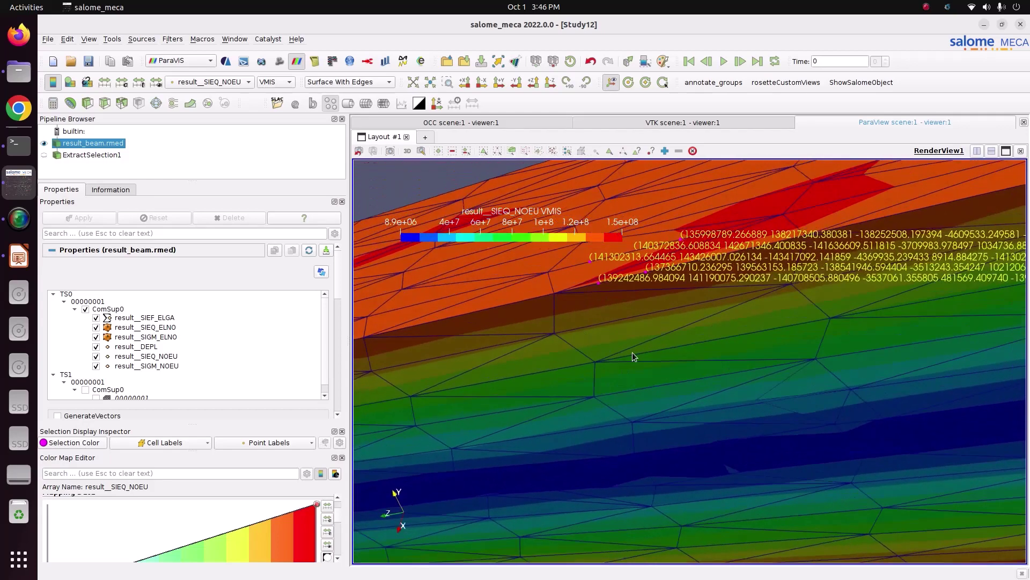
{"action": "scroll", "coordinate": [639, 355], "scroll_direction": "up", "scroll_amount": 3}
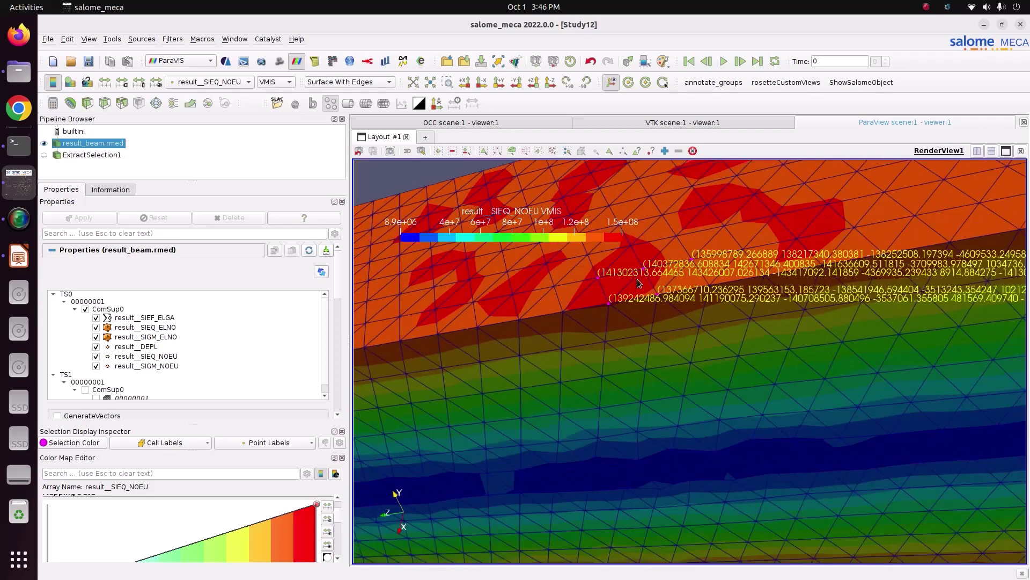
{"action": "scroll", "coordinate": [684, 289], "scroll_direction": "down", "scroll_amount": 8}
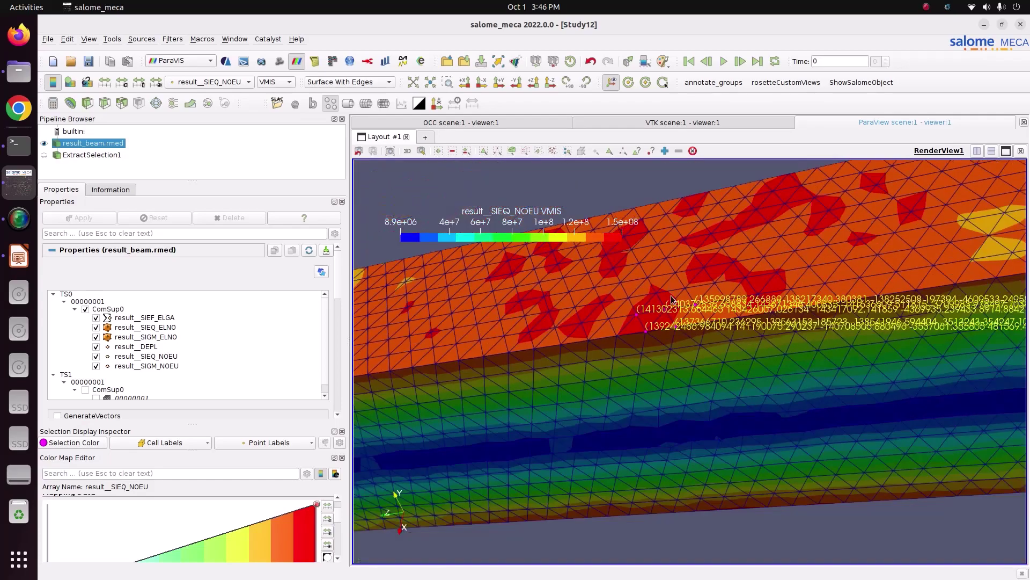
{"action": "left_click_drag", "start_coordinate": [674, 331], "coordinate": [660, 265]}
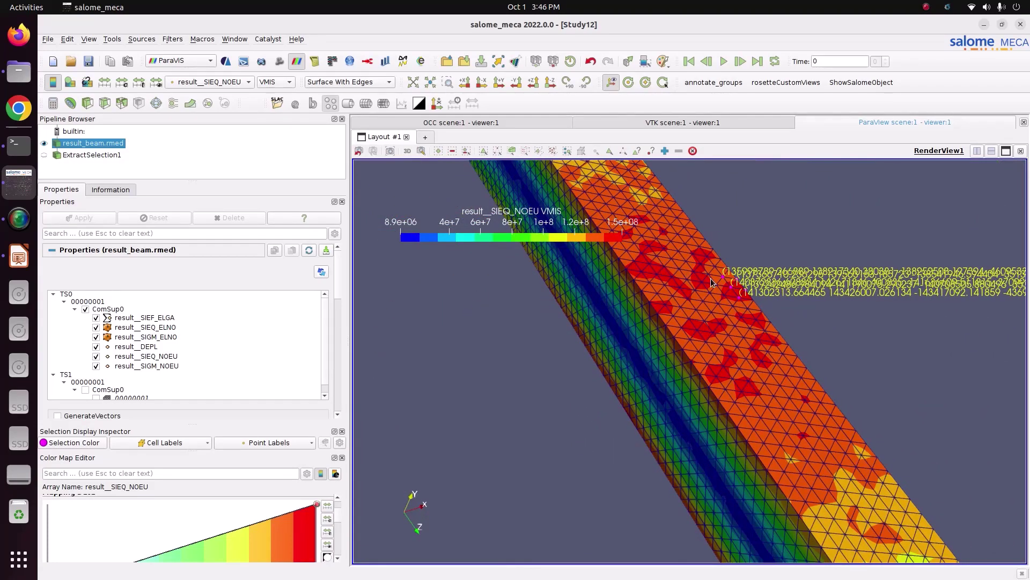
{"action": "scroll", "coordinate": [711, 281], "scroll_direction": "up", "scroll_amount": 2}
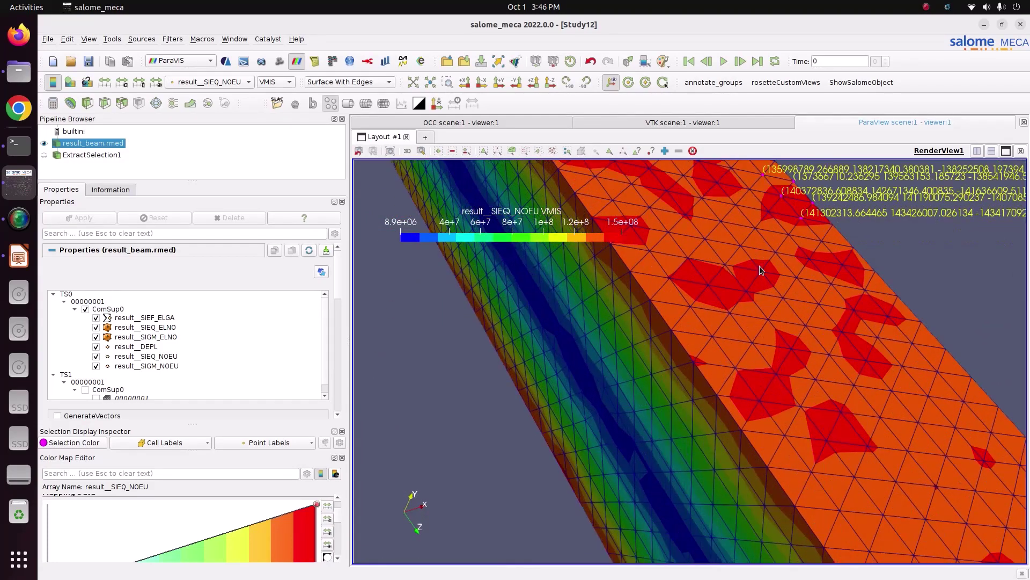
{"action": "scroll", "coordinate": [767, 249], "scroll_direction": "up", "scroll_amount": 2}
- Clear the point selection, turn off the result__SIEQ_NOEU point labels, and bring the whole beam into view
{"action": "left_click", "coordinate": [693, 151]}
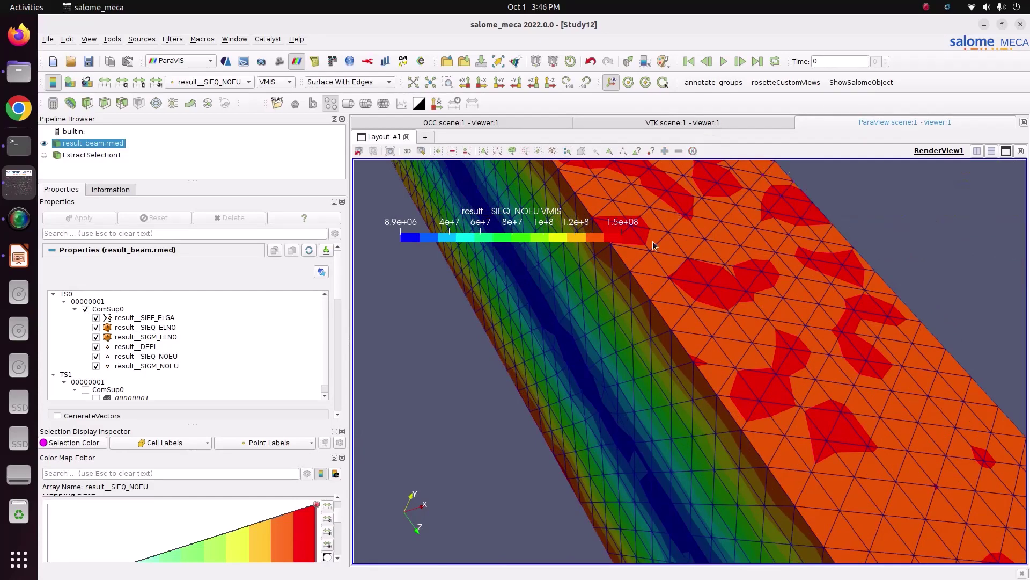
{"action": "left_click", "coordinate": [268, 442]}
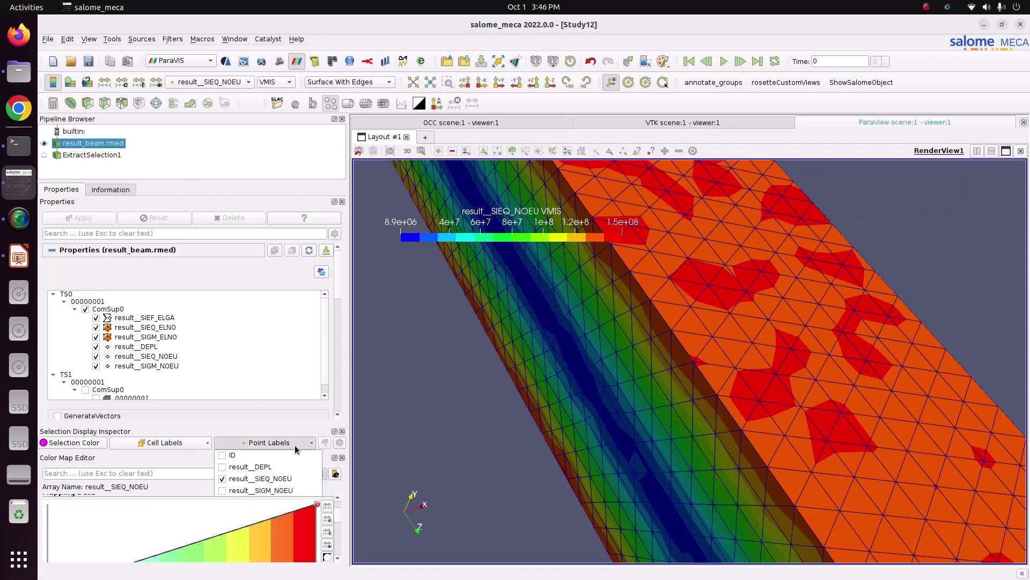
{"action": "left_click", "coordinate": [246, 478]}
{"action": "left_click_drag", "start_coordinate": [435, 405], "coordinate": [585, 425]}
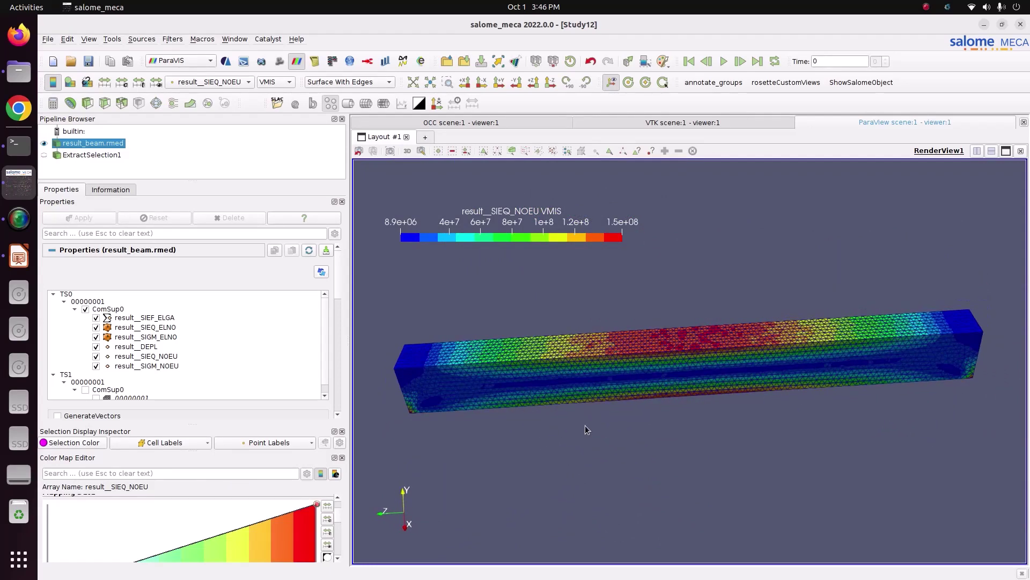